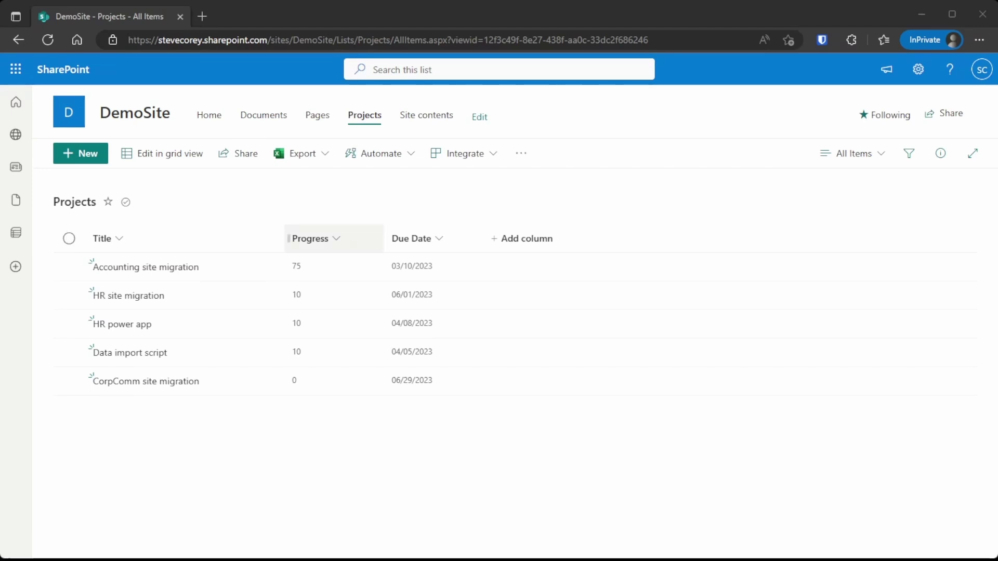
- Open the formatting options for the Progress column and apply the Data bars format
{"action": "left_click", "coordinate": [339, 238]}
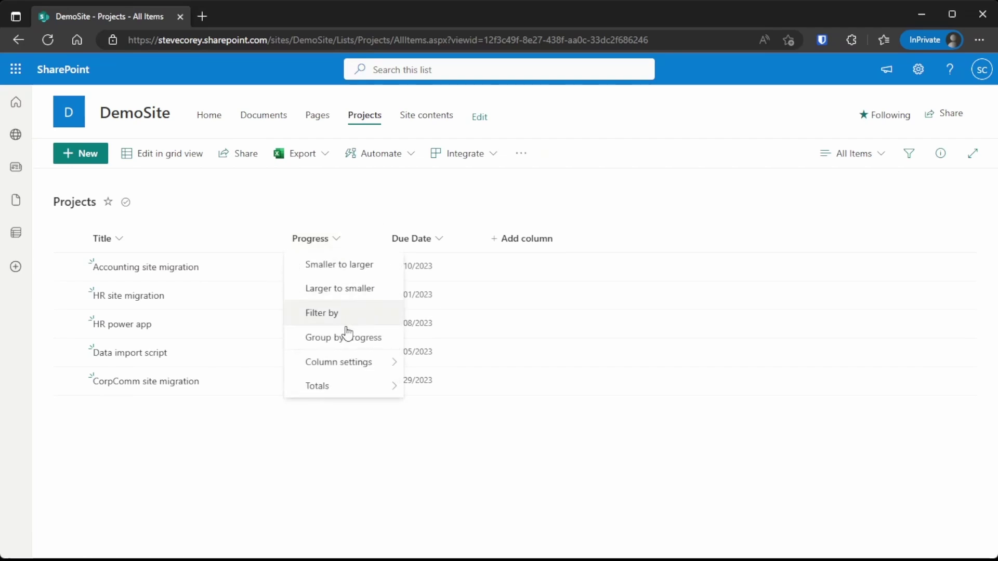
{"action": "mouse_move", "coordinate": [349, 362]}
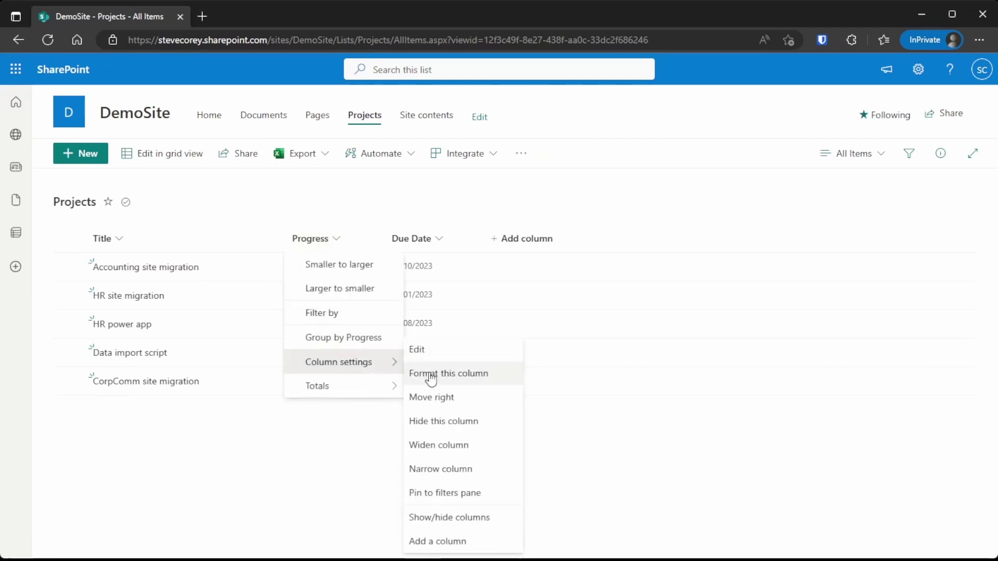
{"action": "left_click", "coordinate": [456, 384]}
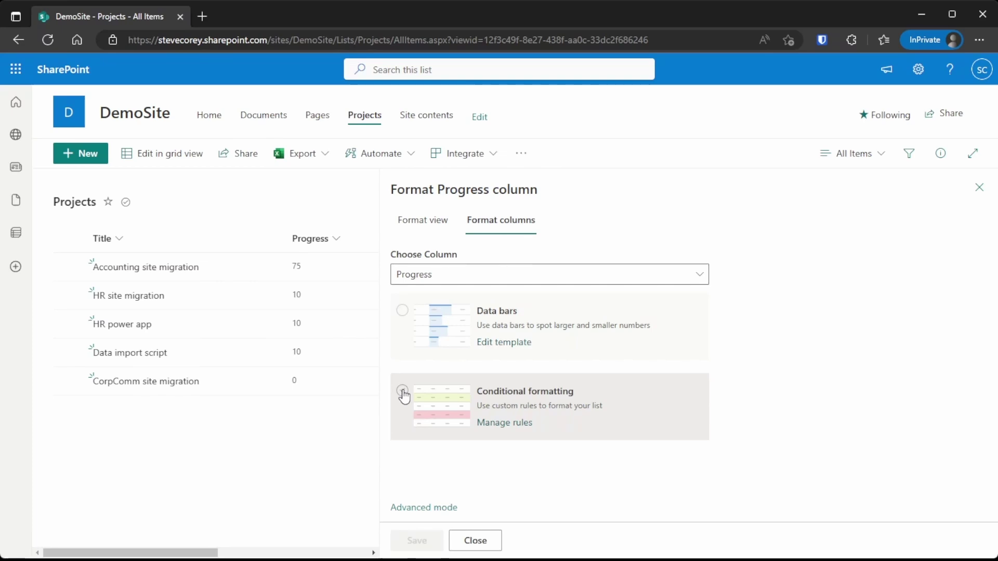
{"action": "left_click", "coordinate": [407, 312]}
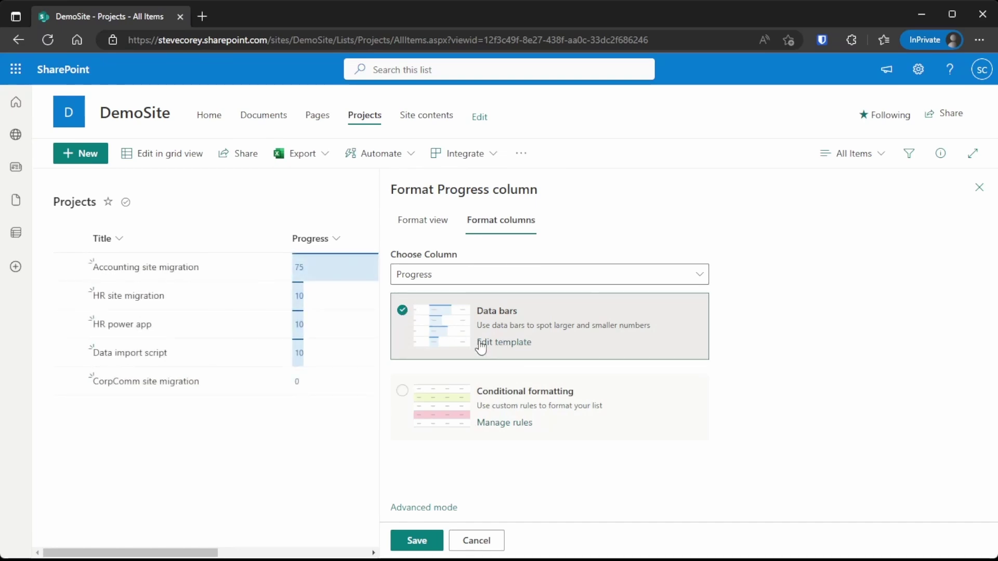
- Set the maximum value of the Progress column's data bars to 100 and save the formatting
{"action": "left_click", "coordinate": [514, 341]}
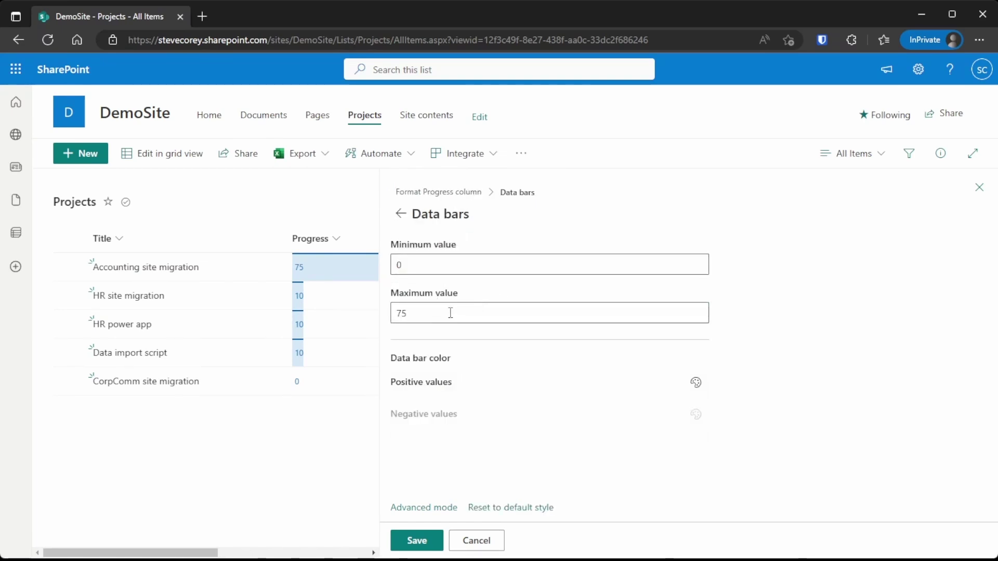
{"action": "double_click", "coordinate": [450, 313]}
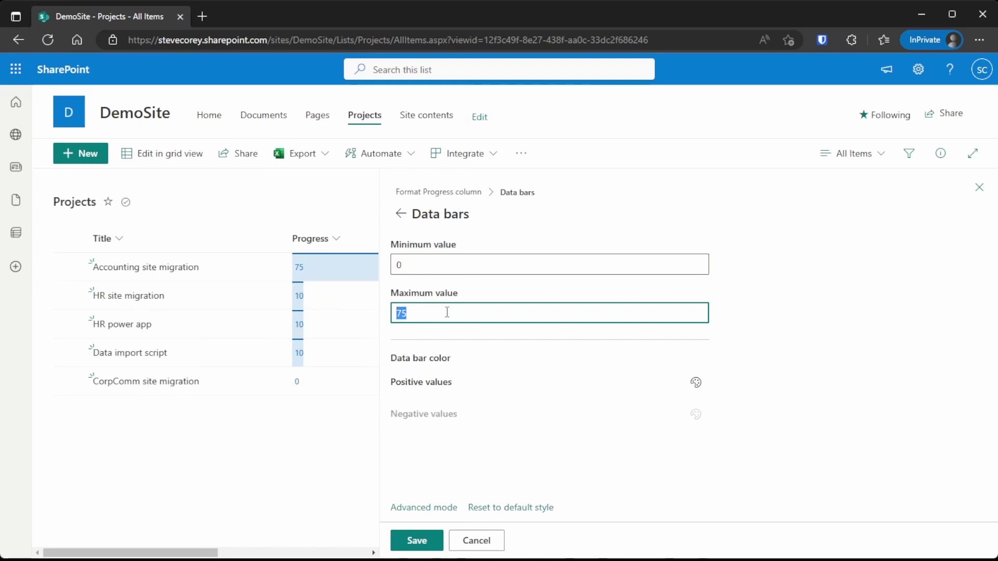
{"action": "type", "text": "100"}
{"action": "left_click", "coordinate": [790, 314]}
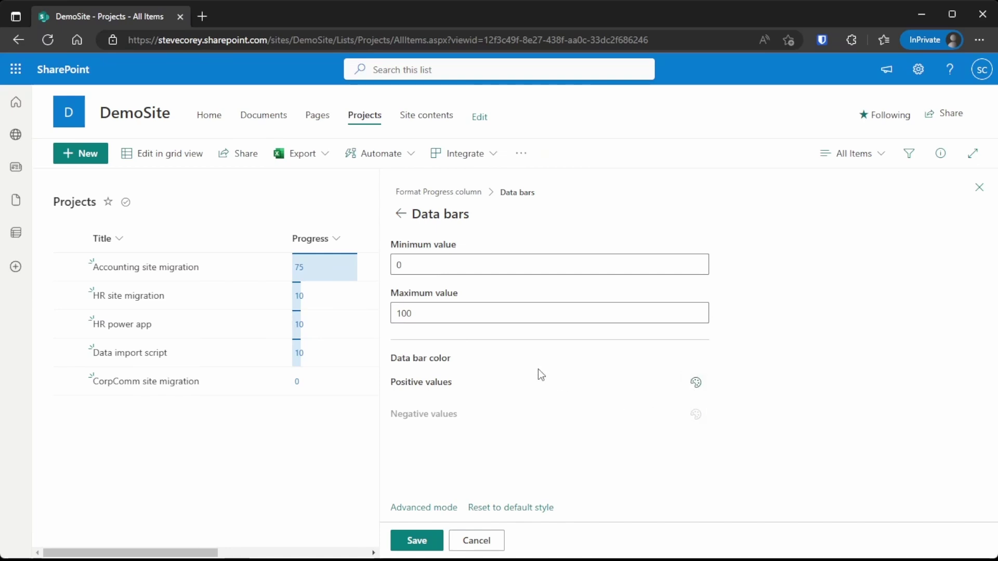
{"action": "left_click", "coordinate": [424, 542]}
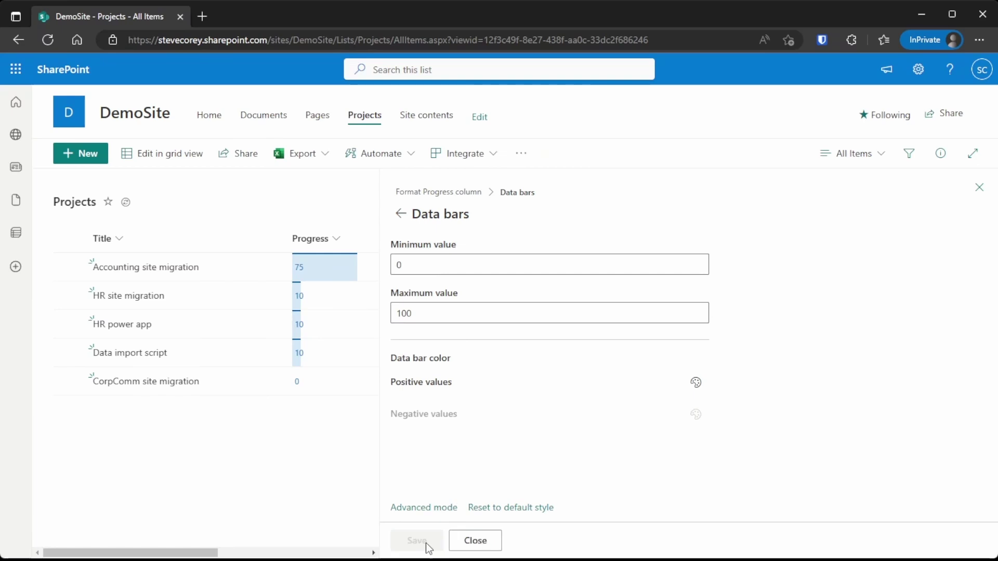
- Change the data bar fill color for positive values to the brighter blue, save it and close the formatting
{"action": "left_click", "coordinate": [697, 384]}
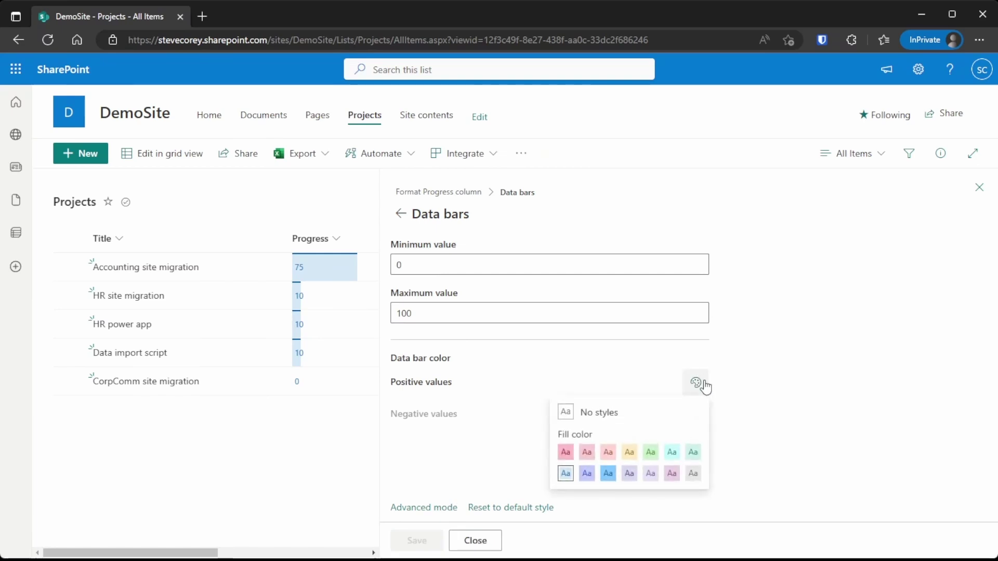
{"action": "left_click", "coordinate": [608, 474]}
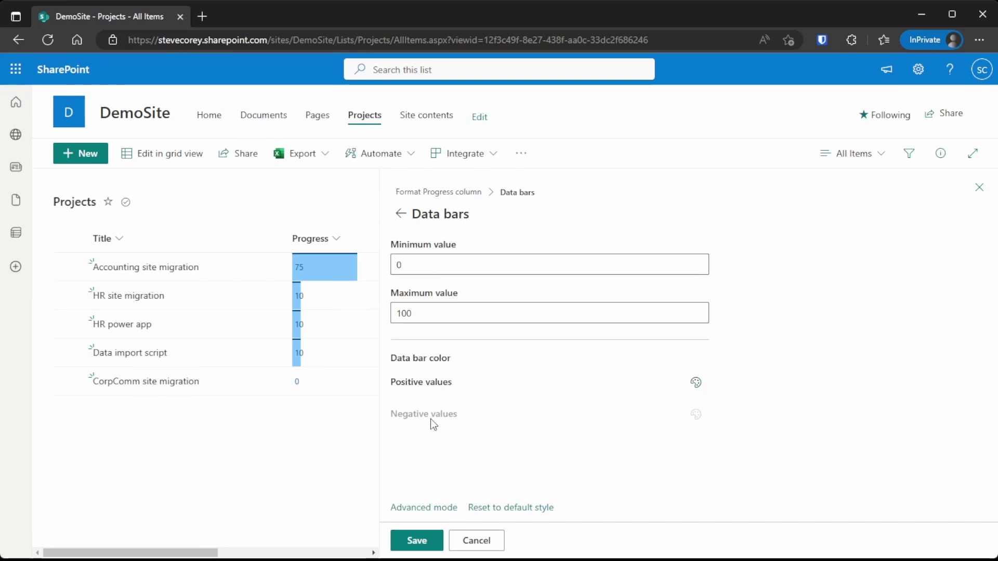
{"action": "left_click", "coordinate": [418, 543]}
{"action": "left_click", "coordinate": [481, 547]}
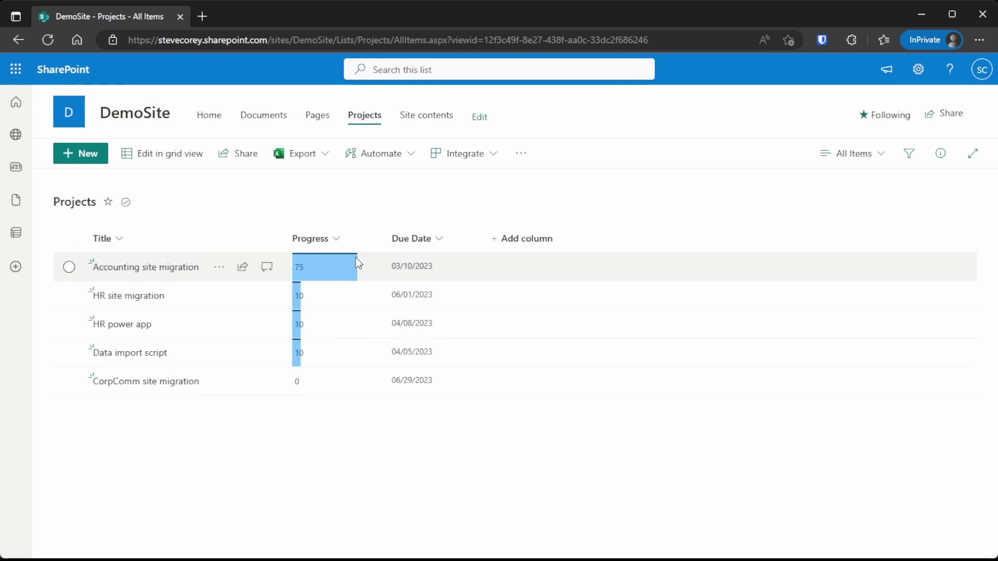
- Set the Progress value of the HR site migration item to 100 in its details, and close and deselect the item
{"action": "left_click", "coordinate": [352, 295]}
{"action": "left_click", "coordinate": [940, 154]}
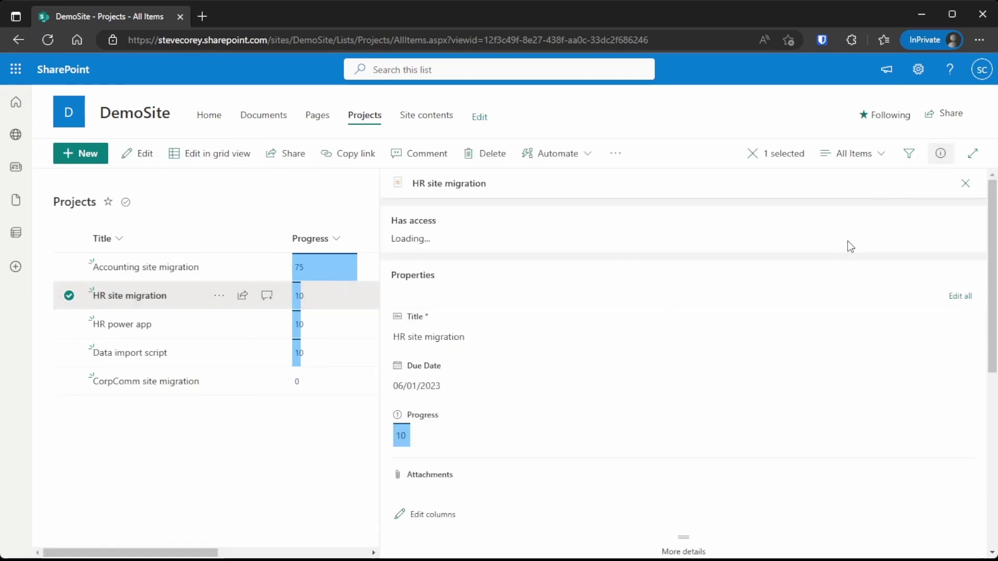
{"action": "left_click", "coordinate": [454, 458]}
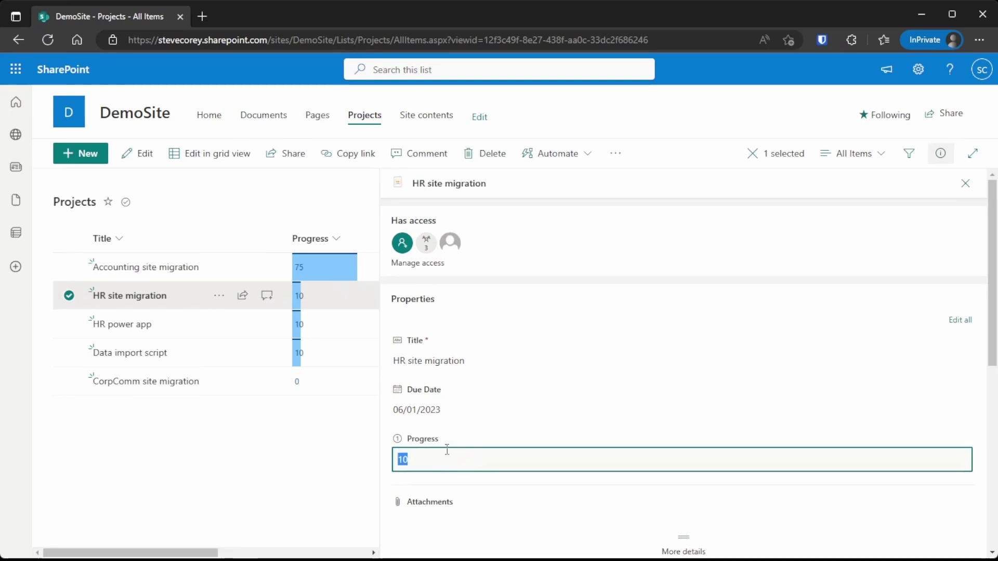
{"action": "type", "text": "100"}
{"action": "key", "text": "Return"}
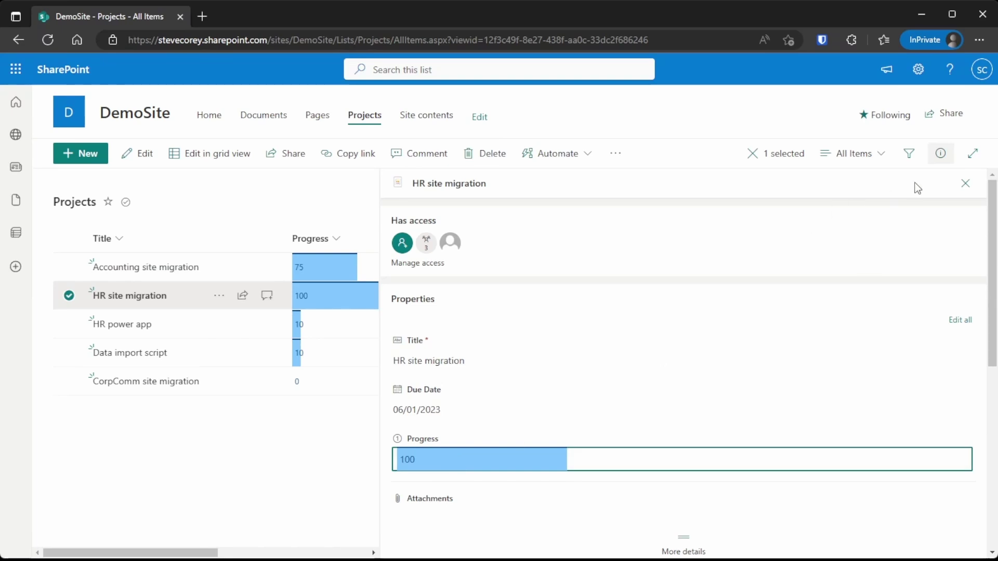
{"action": "left_click", "coordinate": [941, 153]}
{"action": "key", "text": "Escape"}
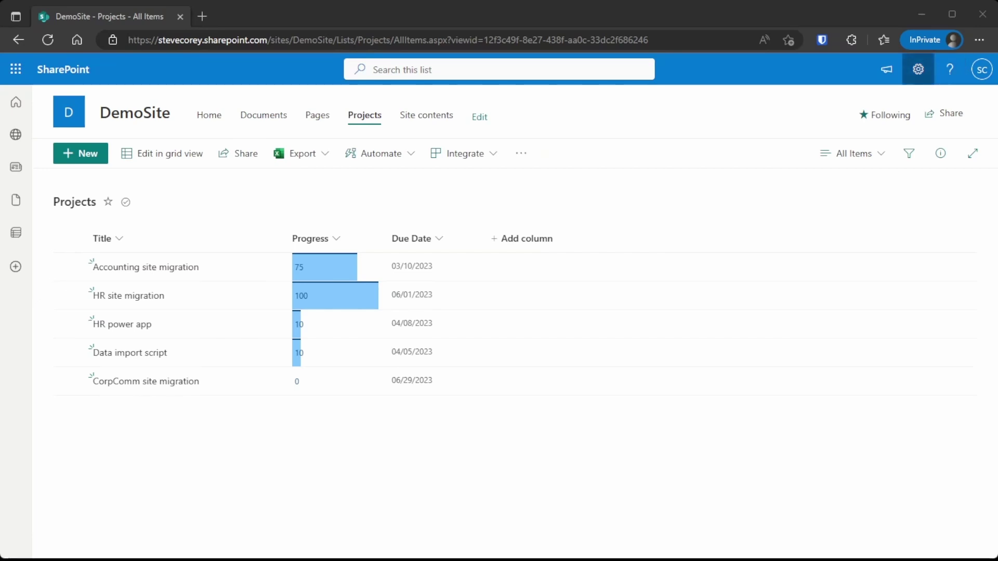
- Examine the full column formatting JSON of the Progress column in the list settings and return to the Projects list
{"action": "left_click", "coordinate": [918, 69]}
{"action": "left_click", "coordinate": [831, 207]}
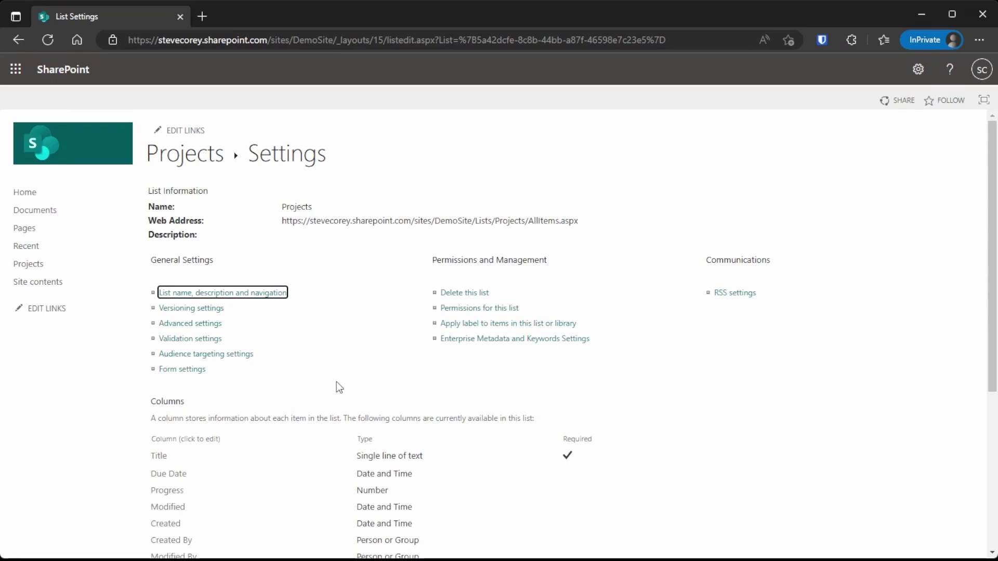
{"action": "scroll", "coordinate": [339, 387], "scroll_direction": "down", "scroll_amount": 3}
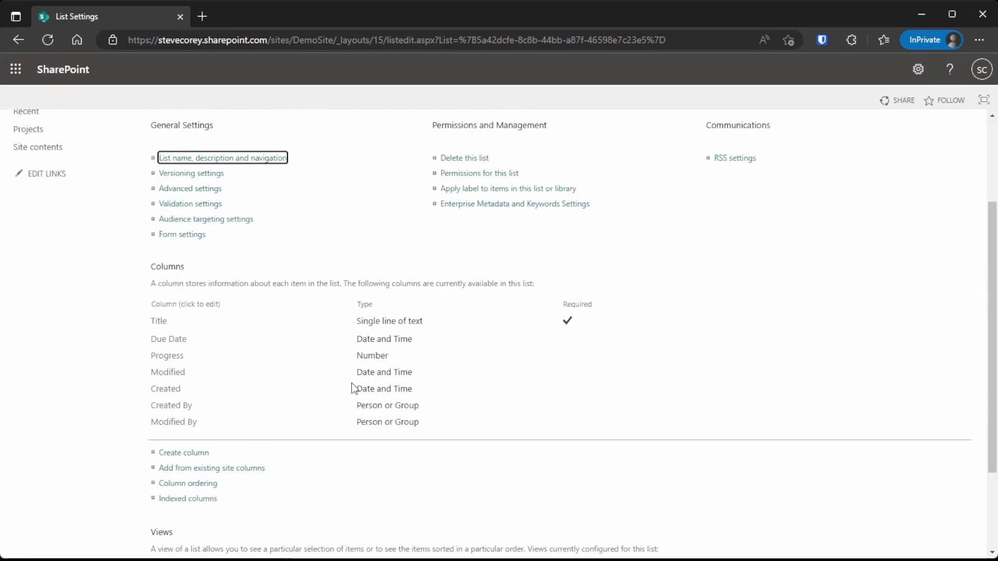
{"action": "left_click", "coordinate": [168, 357]}
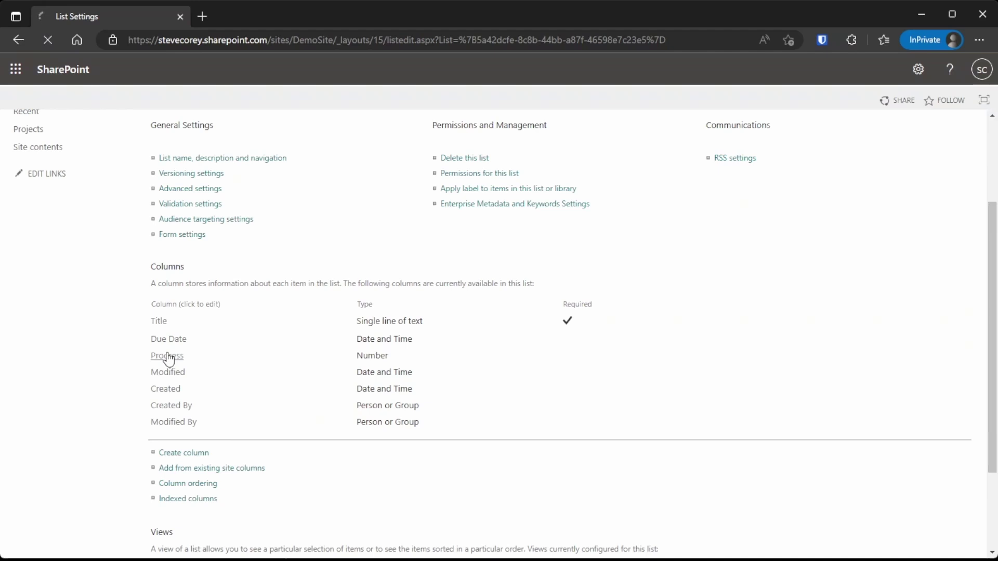
{"action": "scroll", "coordinate": [267, 384], "scroll_direction": "down", "scroll_amount": 5}
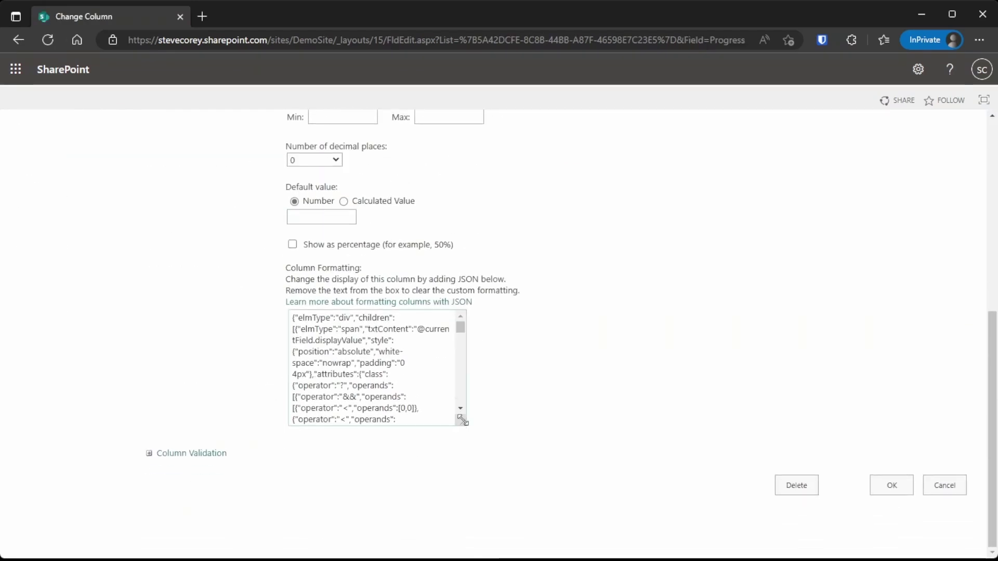
{"action": "left_click_drag", "start_coordinate": [462, 421], "coordinate": [652, 543]}
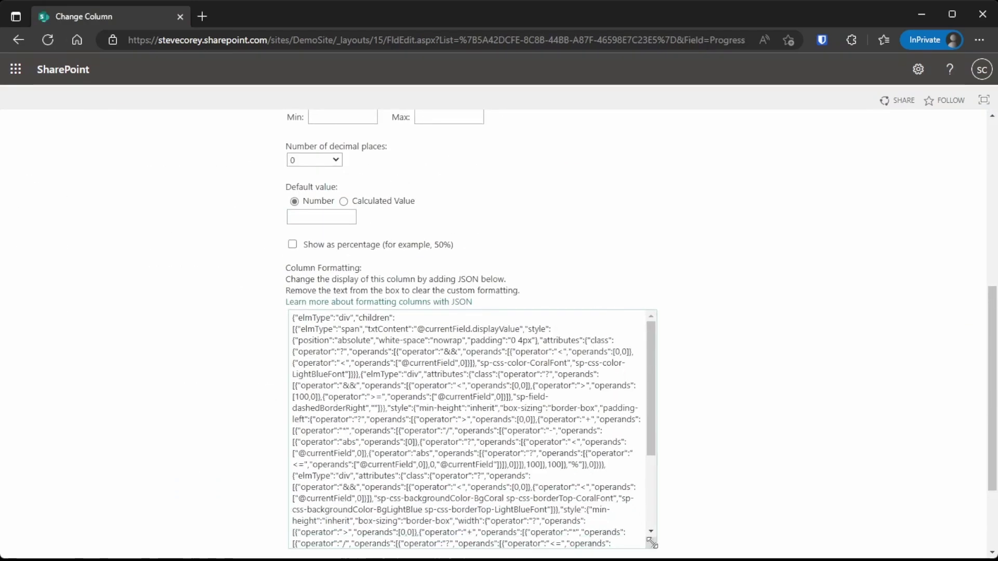
{"action": "mouse_move", "coordinate": [651, 375]}
{"action": "left_mouse_down"}
{"action": "mouse_move", "coordinate": [645, 454]}
{"action": "mouse_move", "coordinate": [659, 367]}
{"action": "left_mouse_up"}
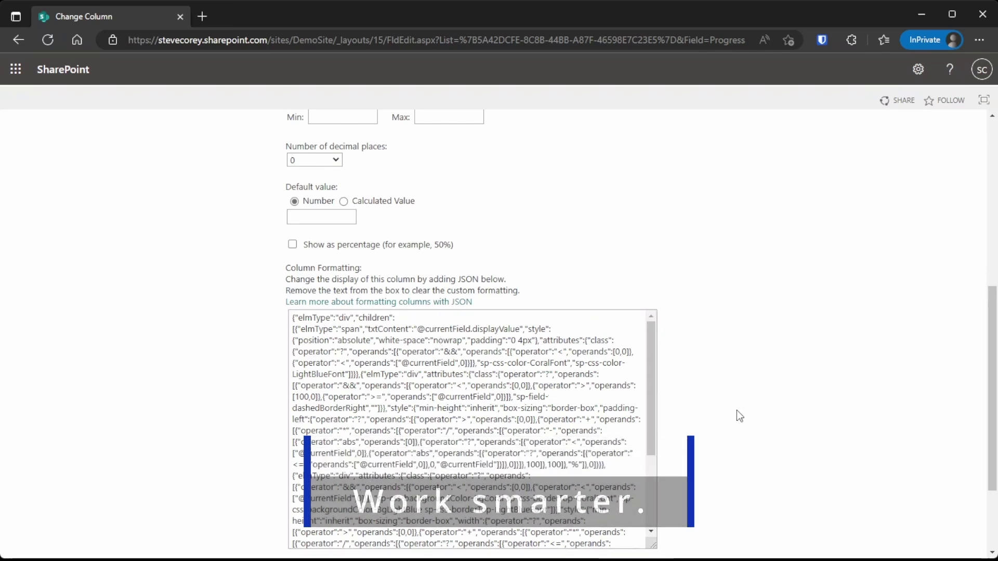
{"action": "scroll", "coordinate": [746, 452], "scroll_direction": "down", "scroll_amount": 3}
{"action": "left_click", "coordinate": [886, 484]}
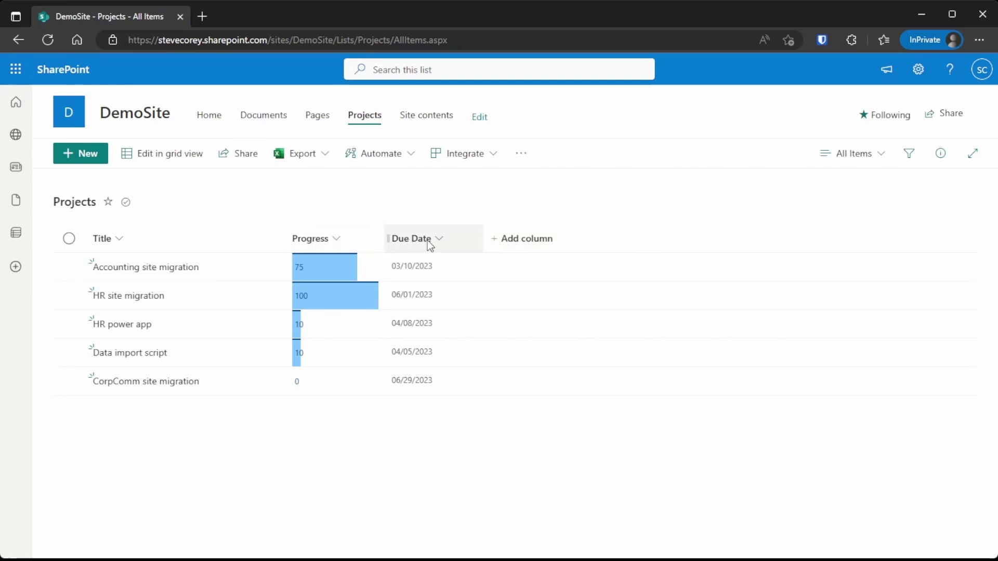
- Add a single line of text column named Status to the Projects list
{"action": "left_click", "coordinate": [527, 244]}
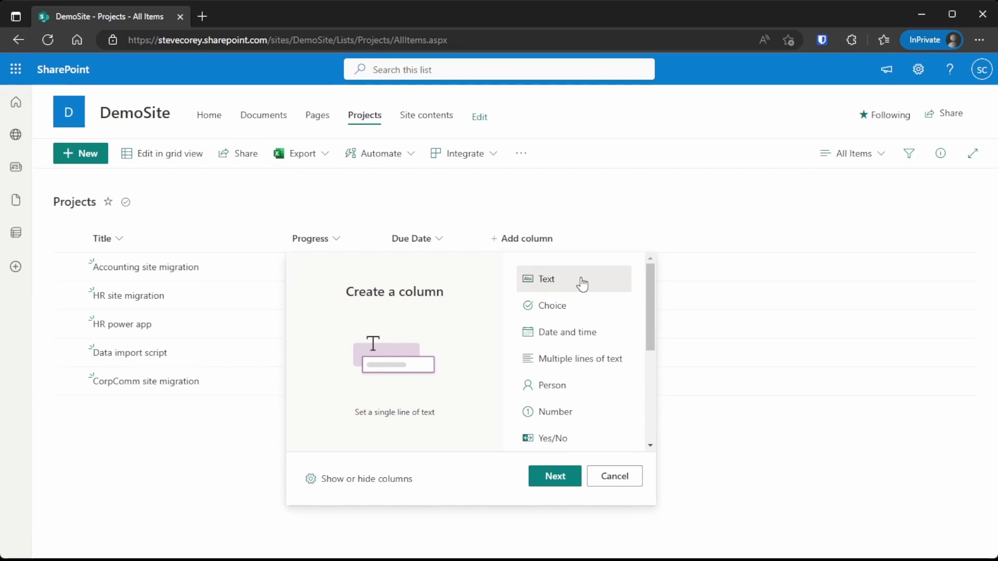
{"action": "left_click", "coordinate": [553, 478]}
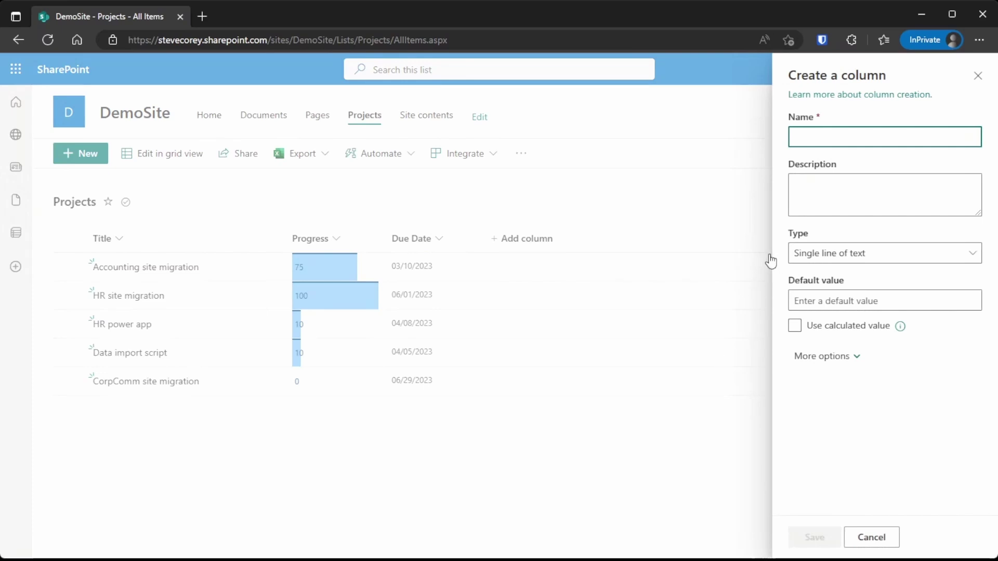
{"action": "type", "text": "Status"}
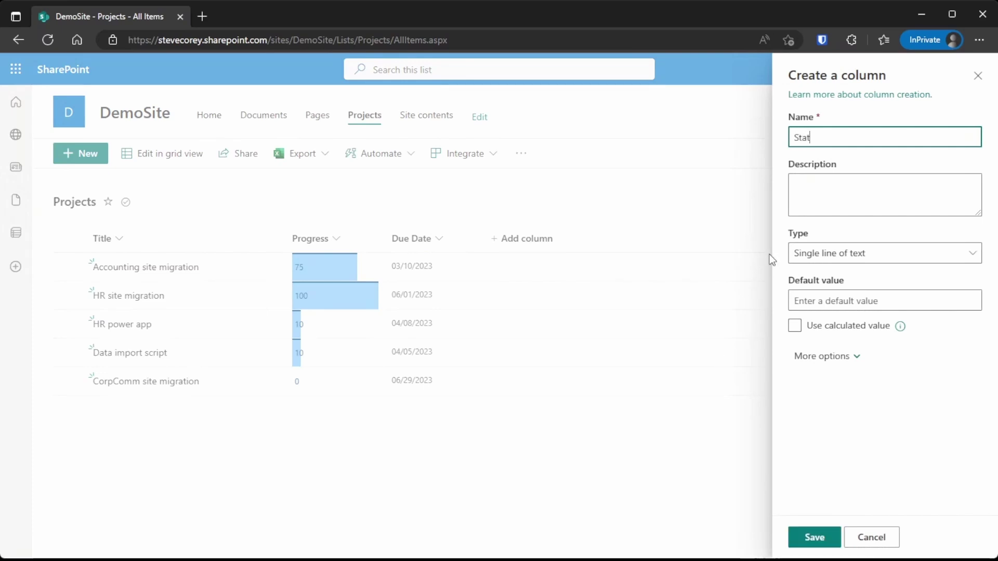
{"action": "left_click", "coordinate": [813, 539]}
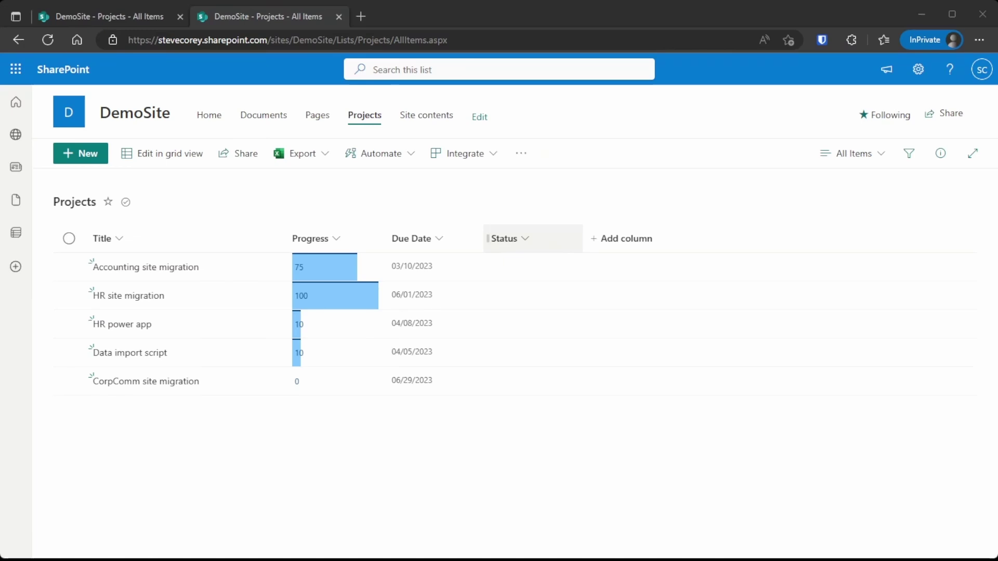
- Open the formatting options for the Status column, make more room for the list, and start conditional formatting
{"action": "left_click", "coordinate": [525, 238]}
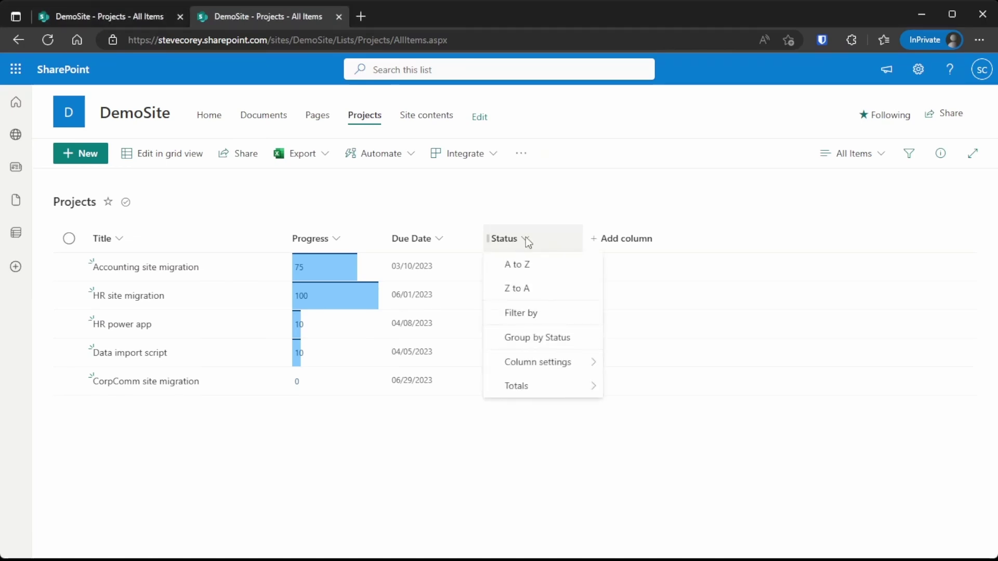
{"action": "mouse_move", "coordinate": [549, 360]}
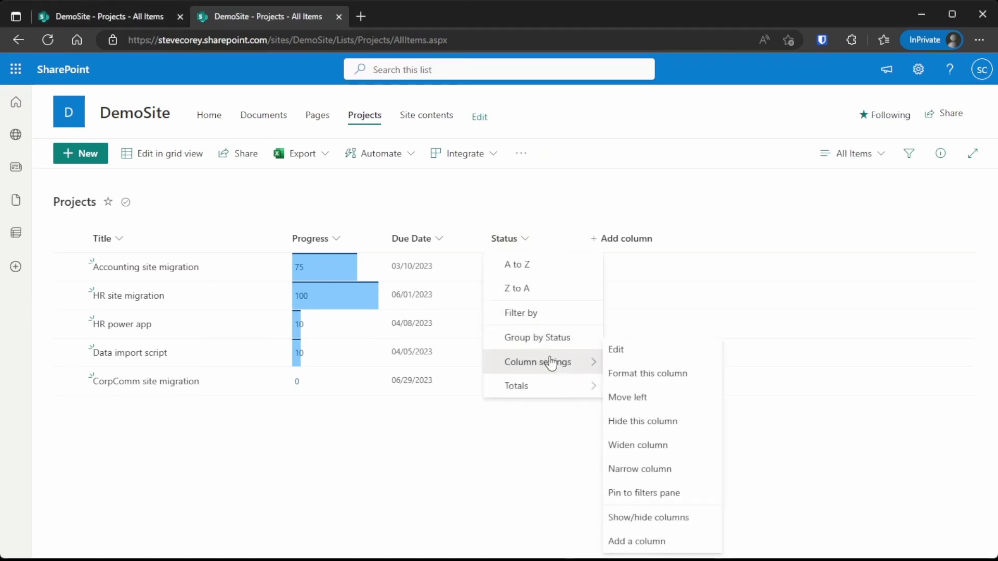
{"action": "left_click", "coordinate": [675, 374]}
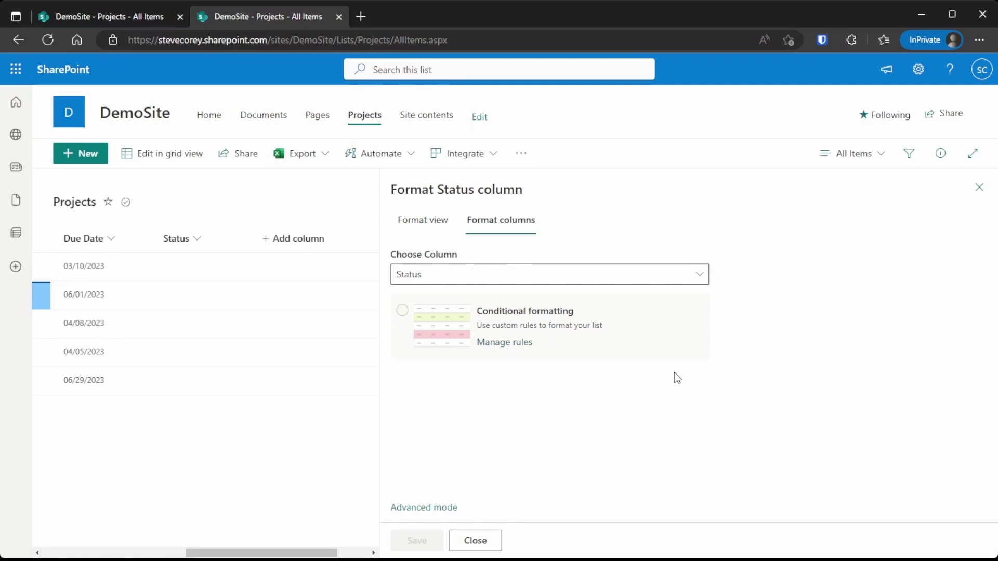
{"action": "left_click_drag", "start_coordinate": [379, 389], "coordinate": [601, 399]}
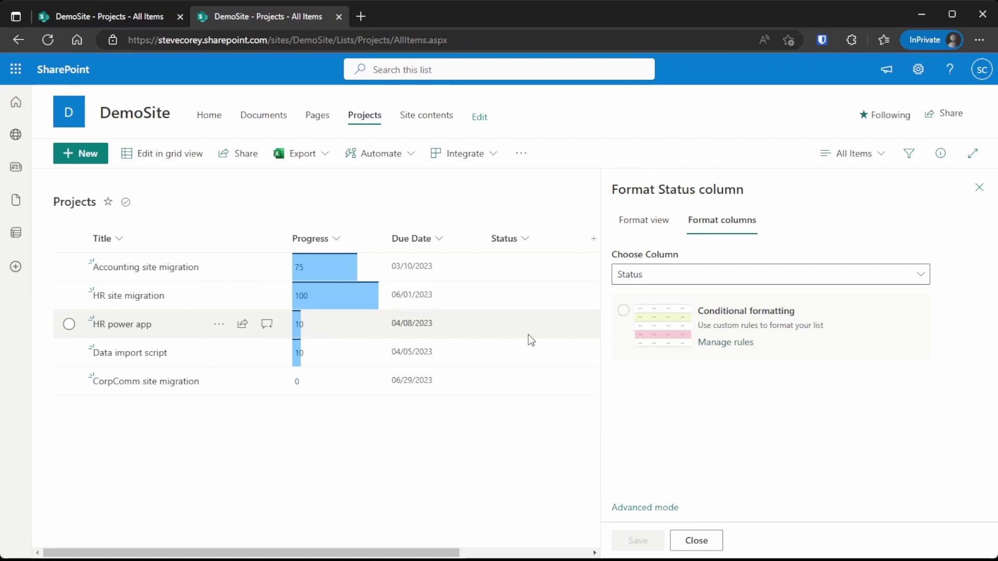
{"action": "left_click", "coordinate": [627, 322]}
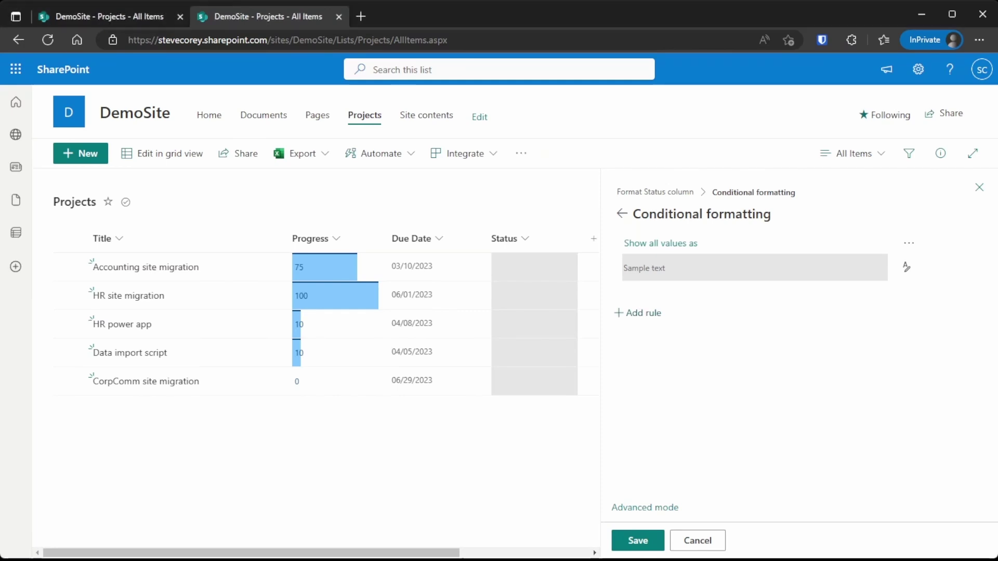
- Add a conditional formatting rule for the Status column with the condition Progress is less than 100
{"action": "left_click", "coordinate": [649, 313]}
{"action": "left_click", "coordinate": [691, 261]}
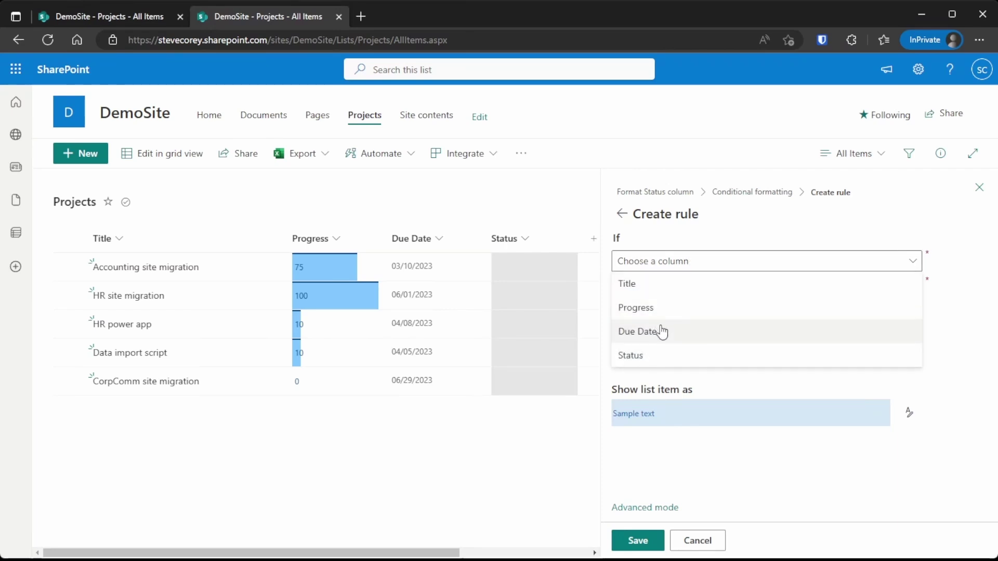
{"action": "left_click", "coordinate": [642, 307]}
{"action": "left_click", "coordinate": [668, 288]}
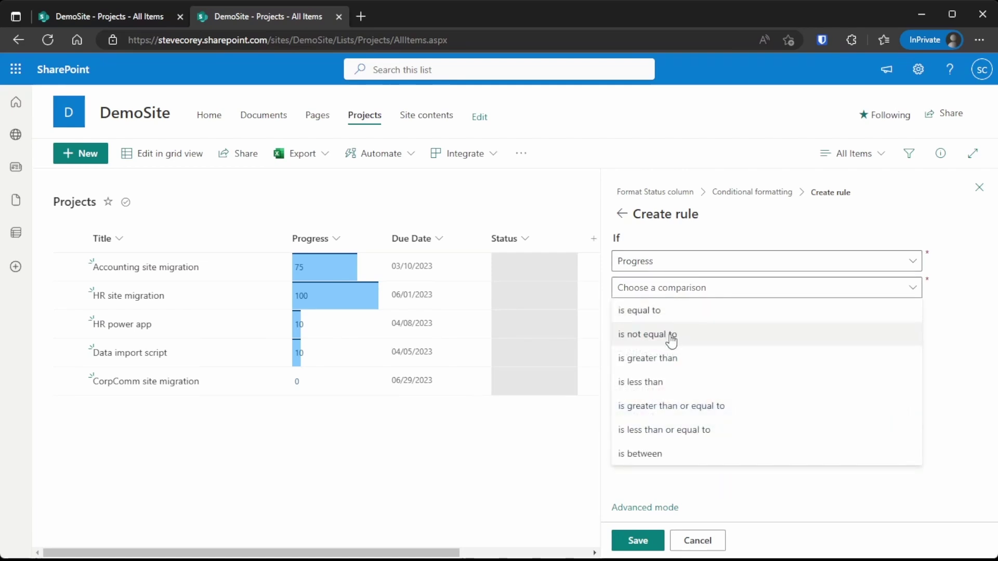
{"action": "left_click", "coordinate": [678, 383]}
{"action": "left_click", "coordinate": [663, 315]}
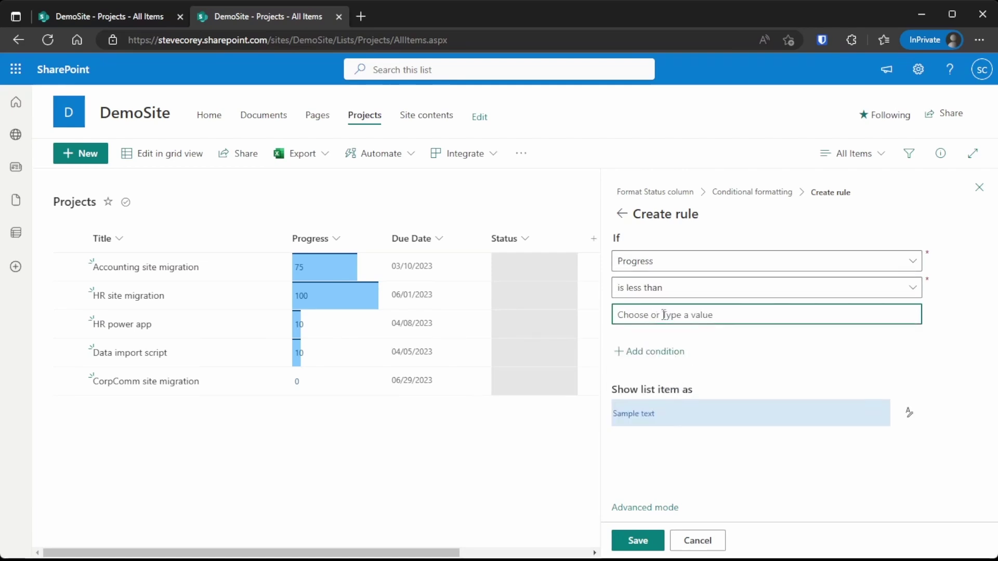
{"action": "type", "text": "100"}
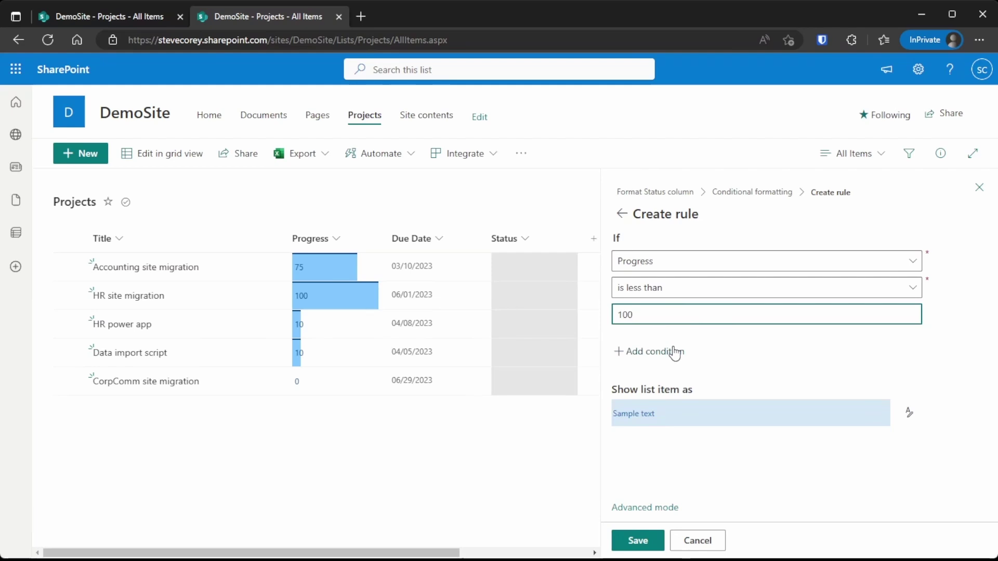
- Add an And condition to the Status rule requiring Due Date is after Today (relative), and save the rule
{"action": "left_click", "coordinate": [696, 354]}
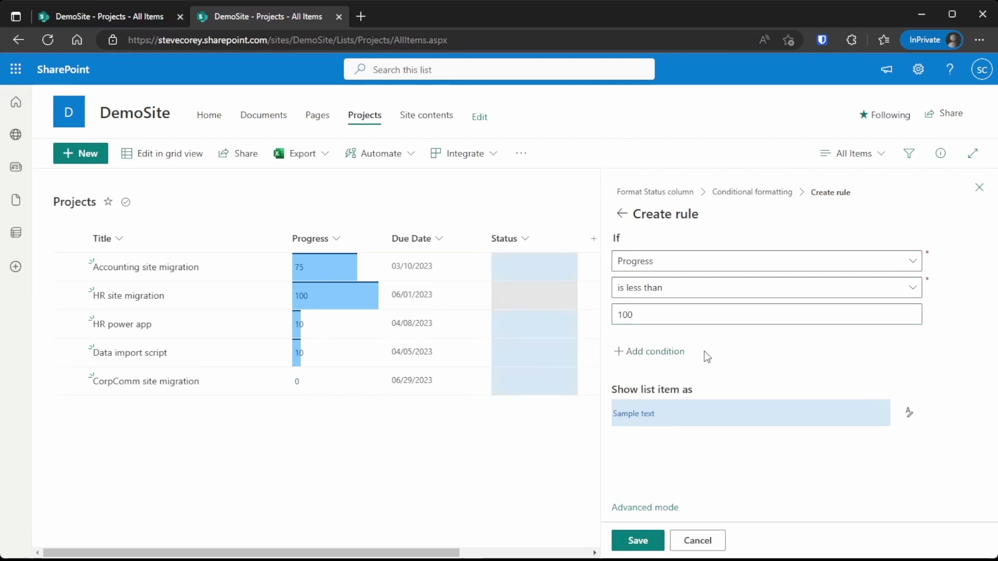
{"action": "left_click", "coordinate": [679, 353]}
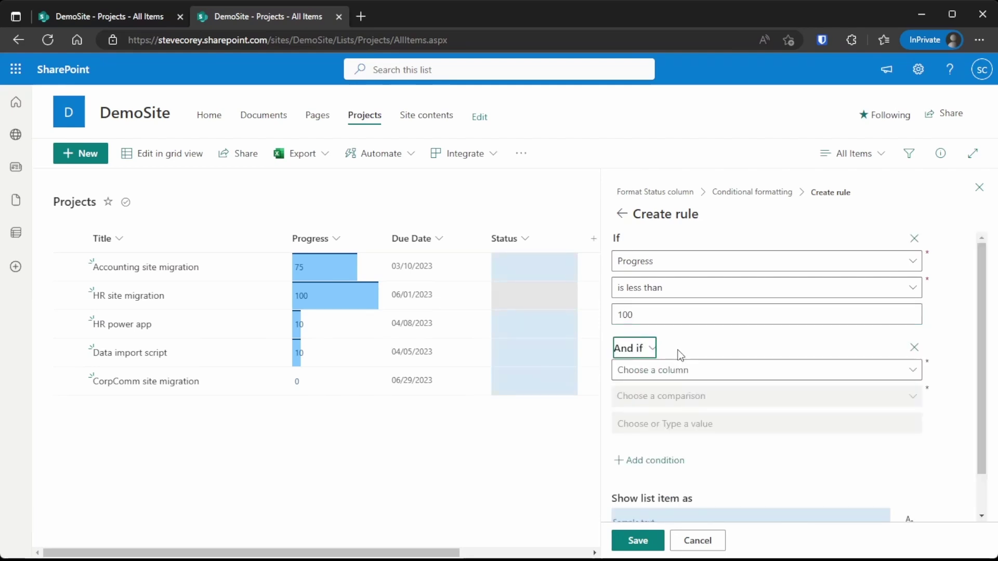
{"action": "left_click", "coordinate": [673, 371]}
{"action": "left_click", "coordinate": [653, 442]}
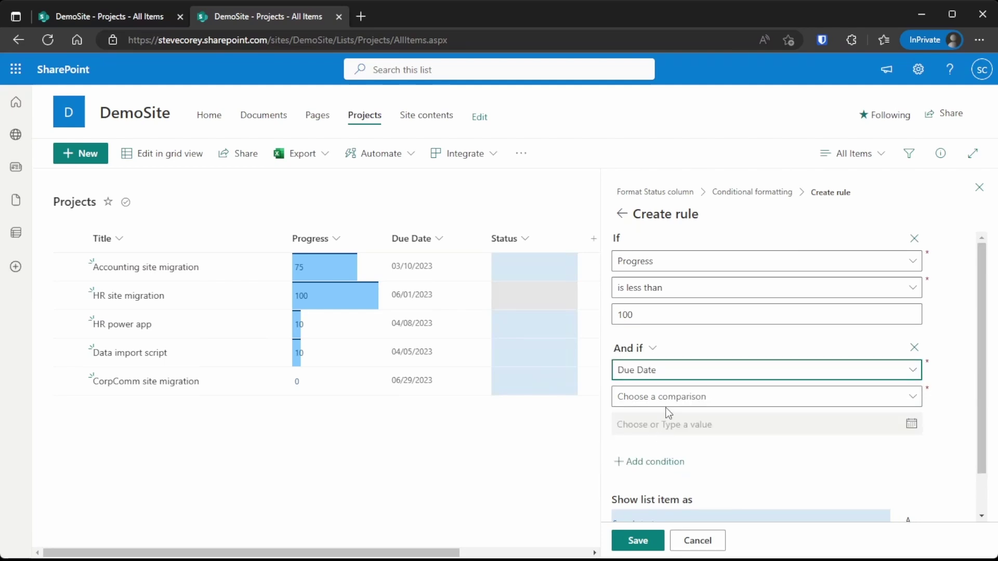
{"action": "left_click", "coordinate": [668, 396]}
{"action": "left_click", "coordinate": [684, 415]}
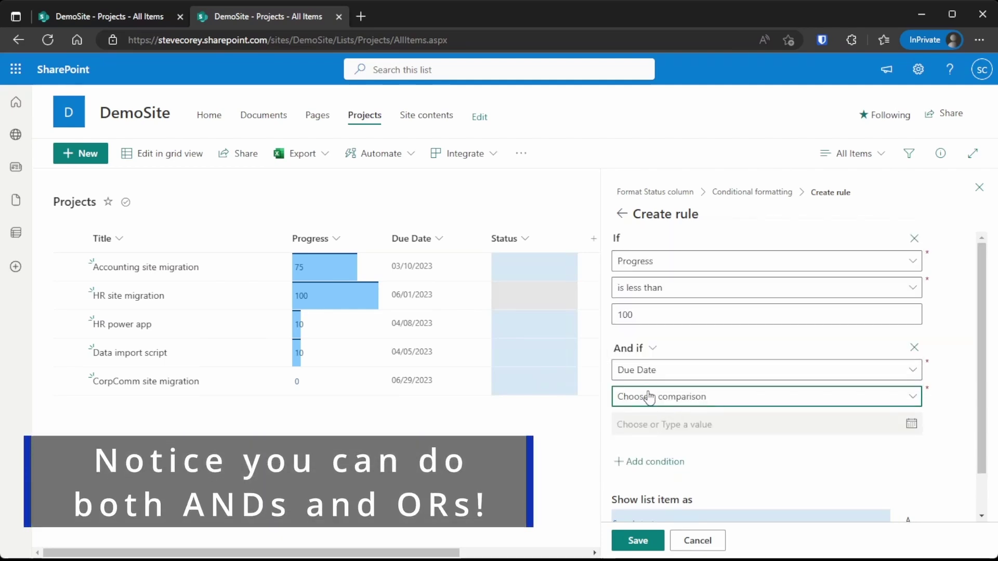
{"action": "left_click", "coordinate": [662, 405]}
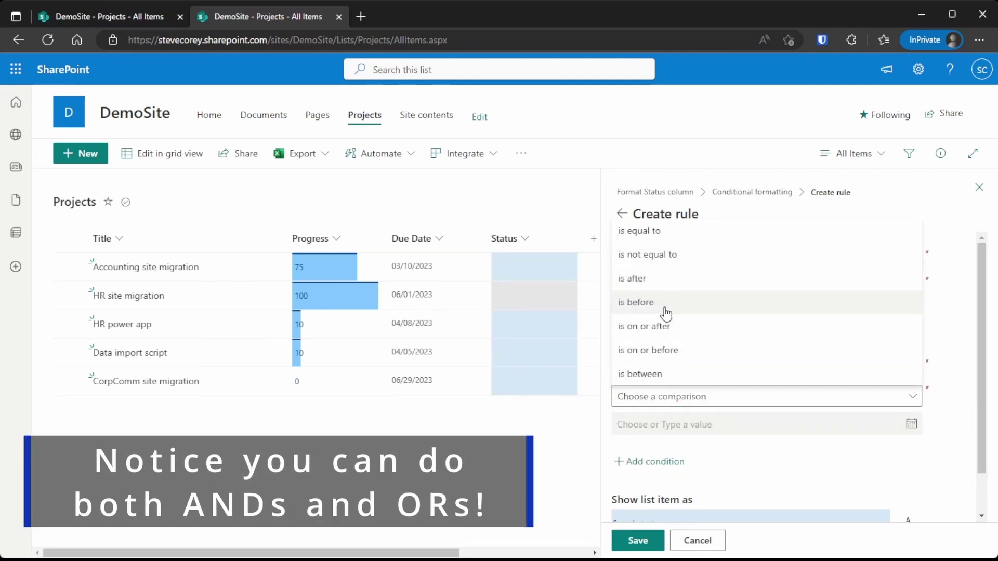
{"action": "left_click", "coordinate": [664, 281]}
{"action": "left_click", "coordinate": [665, 431]}
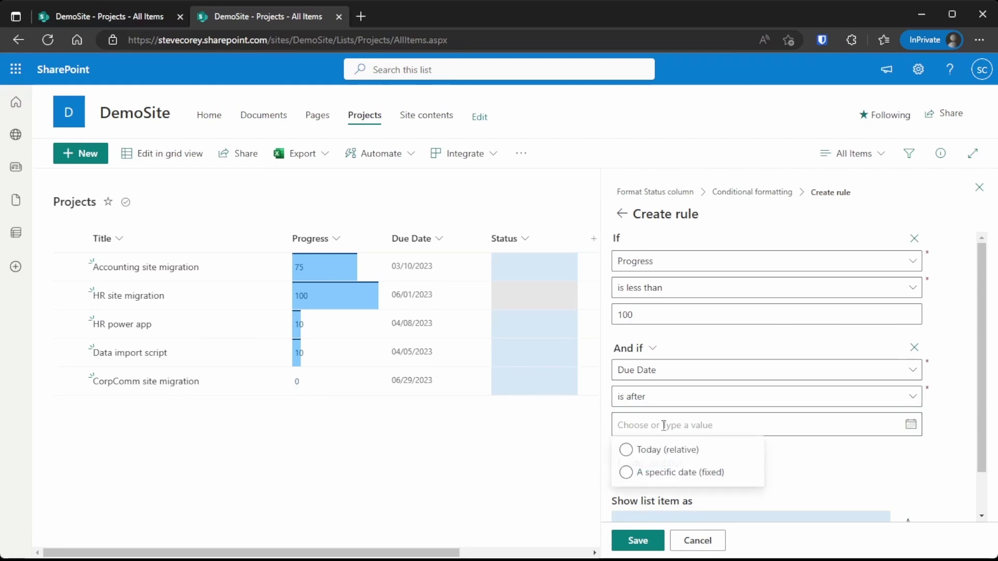
{"action": "left_click", "coordinate": [625, 452]}
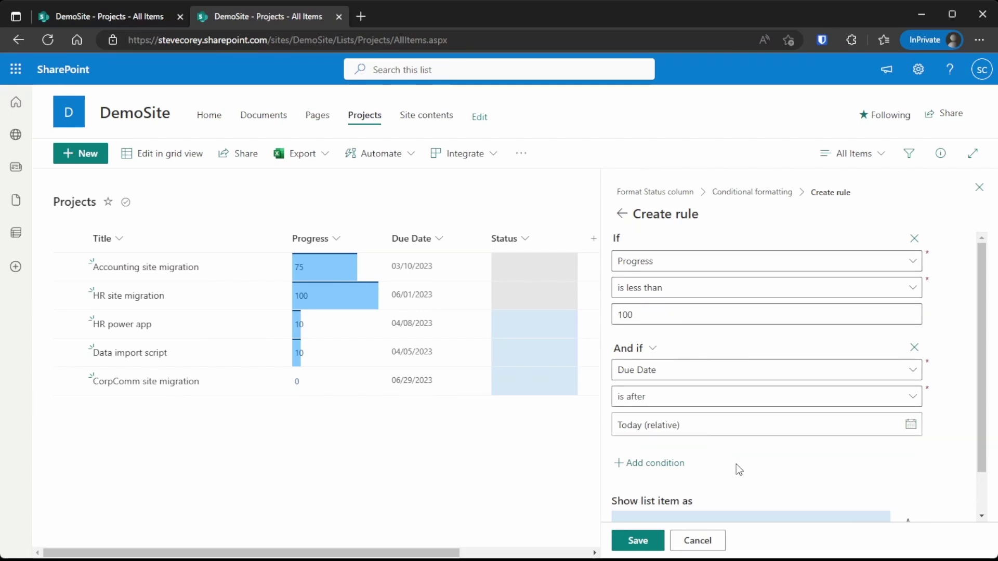
{"action": "scroll", "coordinate": [736, 463], "scroll_direction": "down", "scroll_amount": 2}
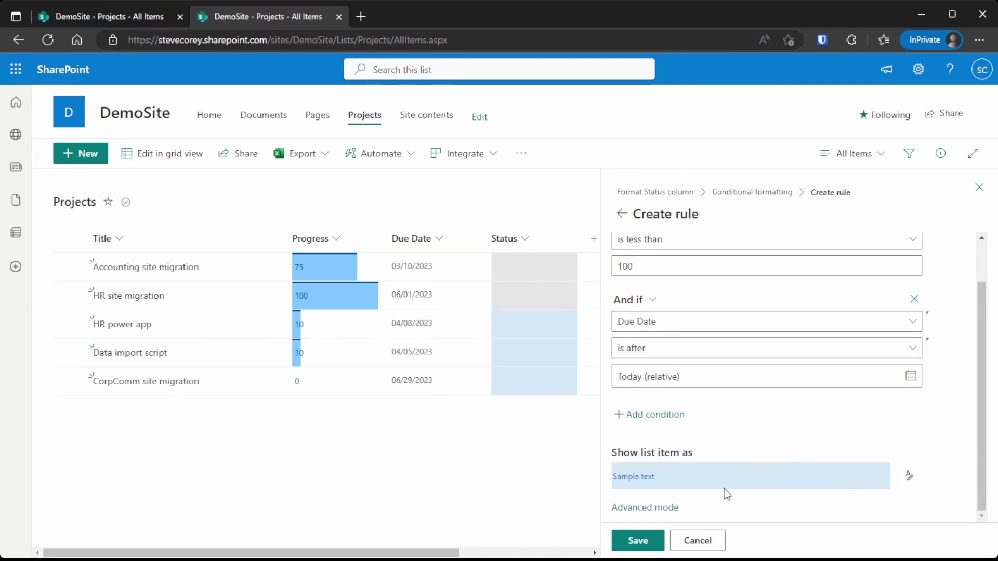
{"action": "left_click", "coordinate": [644, 542]}
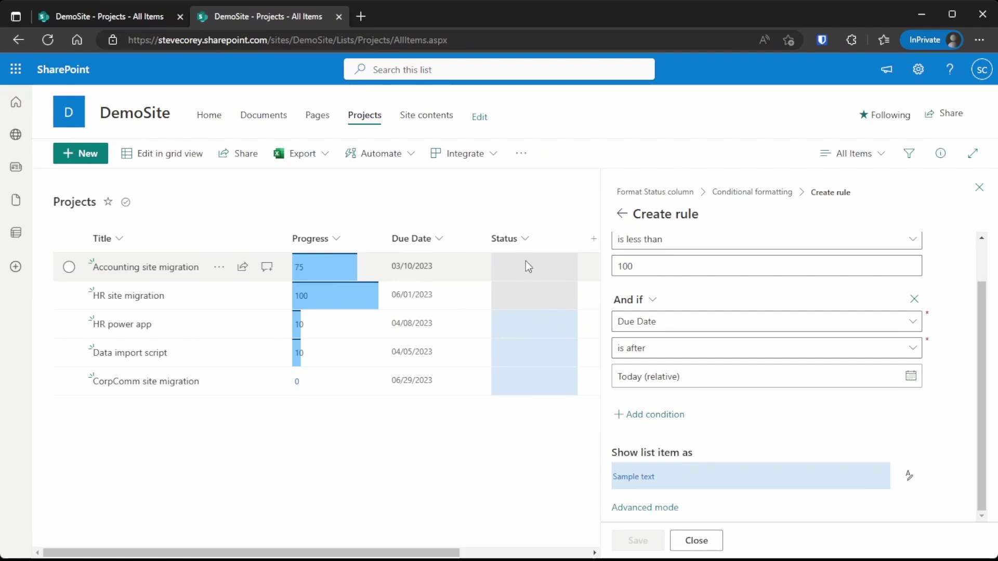
- Add and save a second Status rule with the condition Progress is equal to 100, keeping the green style
{"action": "left_click", "coordinate": [622, 217]}
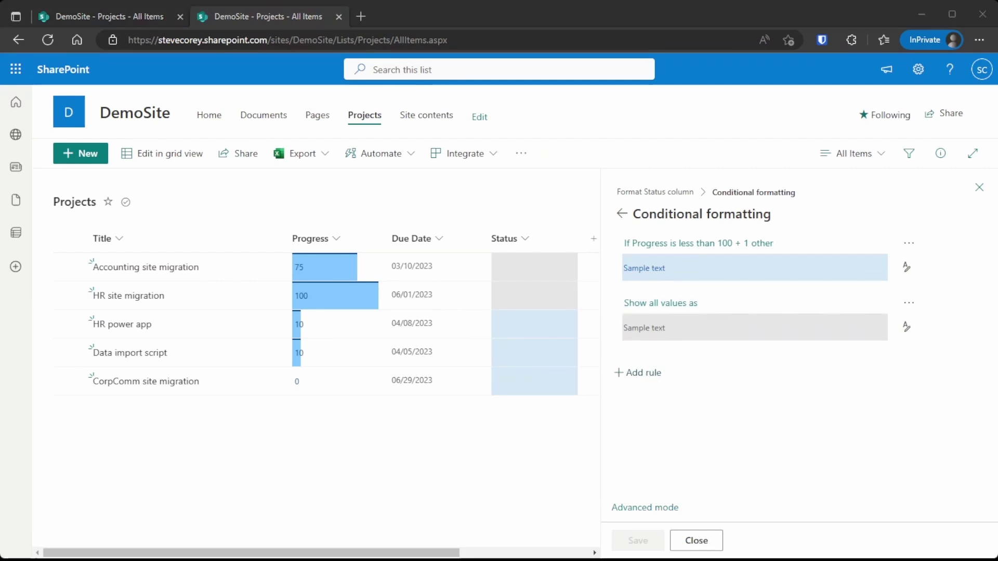
{"action": "left_click", "coordinate": [650, 373]}
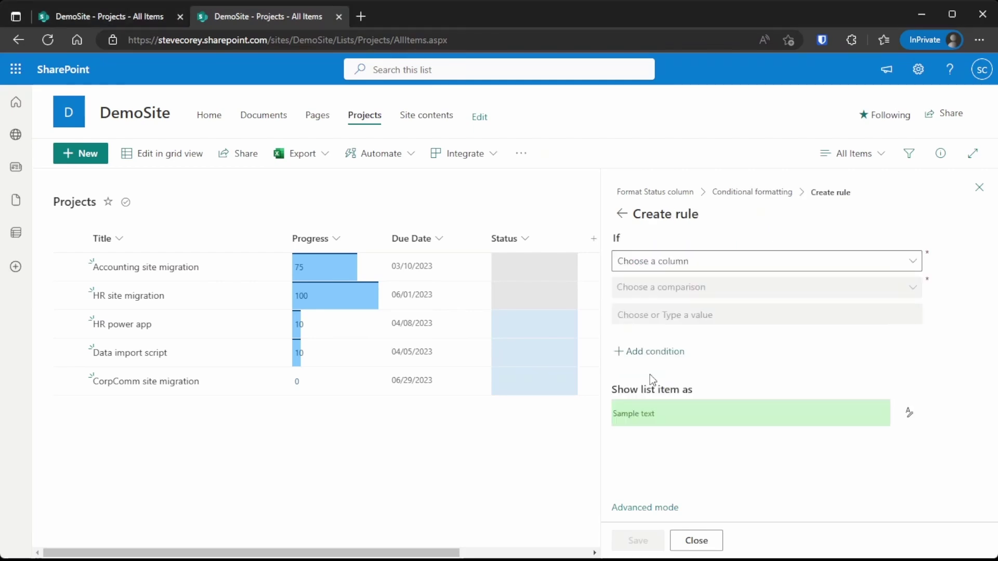
{"action": "left_click", "coordinate": [665, 262]}
{"action": "left_click", "coordinate": [679, 307]}
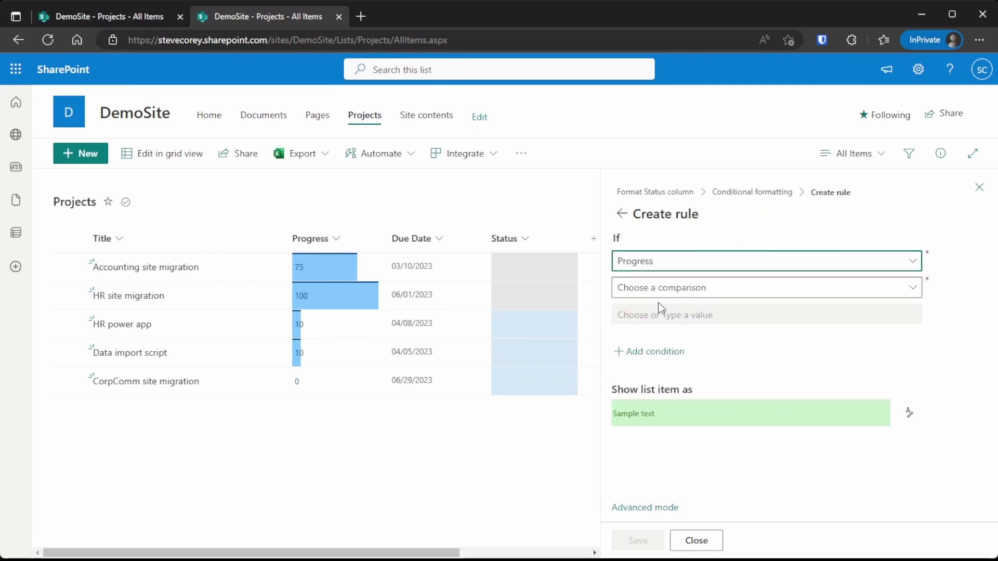
{"action": "left_click", "coordinate": [662, 289]}
{"action": "left_click", "coordinate": [661, 314]}
{"action": "left_click", "coordinate": [659, 311]}
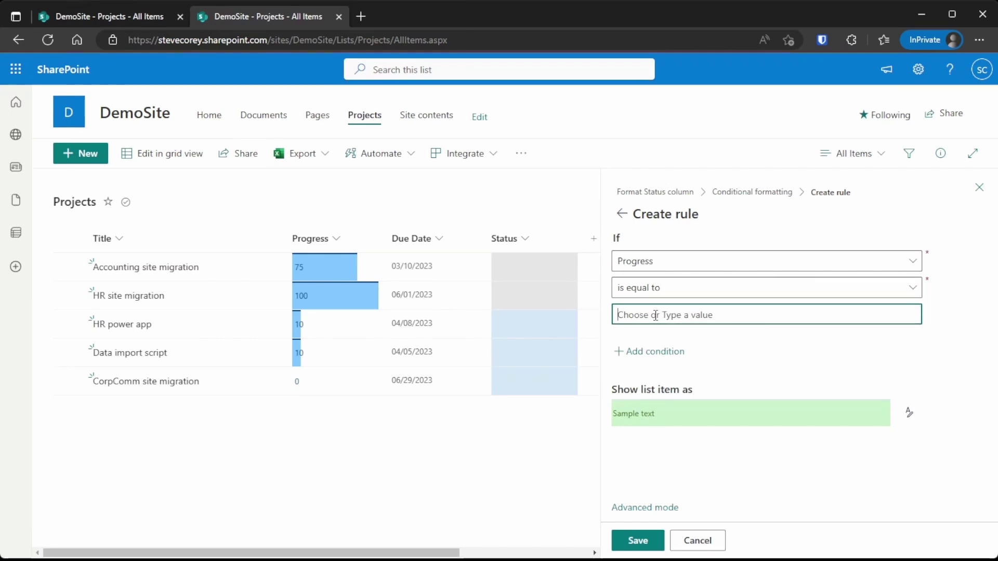
{"action": "type", "text": "100"}
{"action": "left_click", "coordinate": [748, 359]}
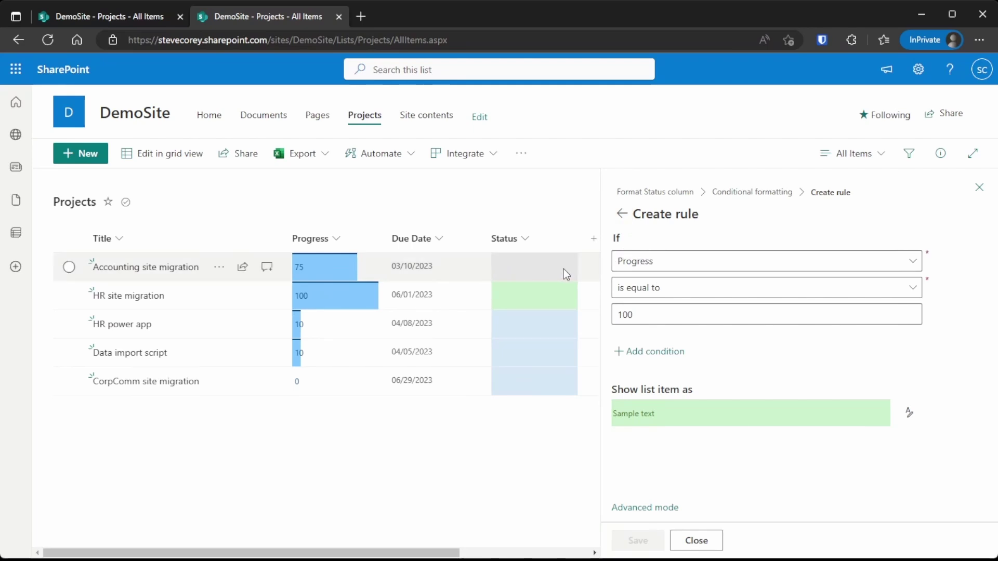
- Start a third conditional formatting rule for Status with the condition Progress is less than 100
{"action": "left_click", "coordinate": [622, 215]}
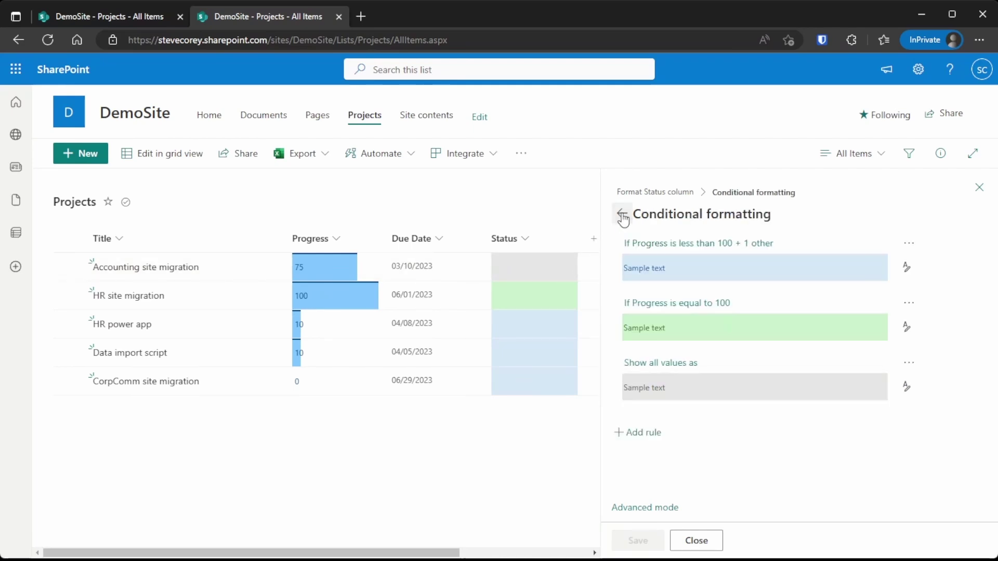
{"action": "left_click", "coordinate": [638, 434]}
{"action": "left_click", "coordinate": [680, 261]}
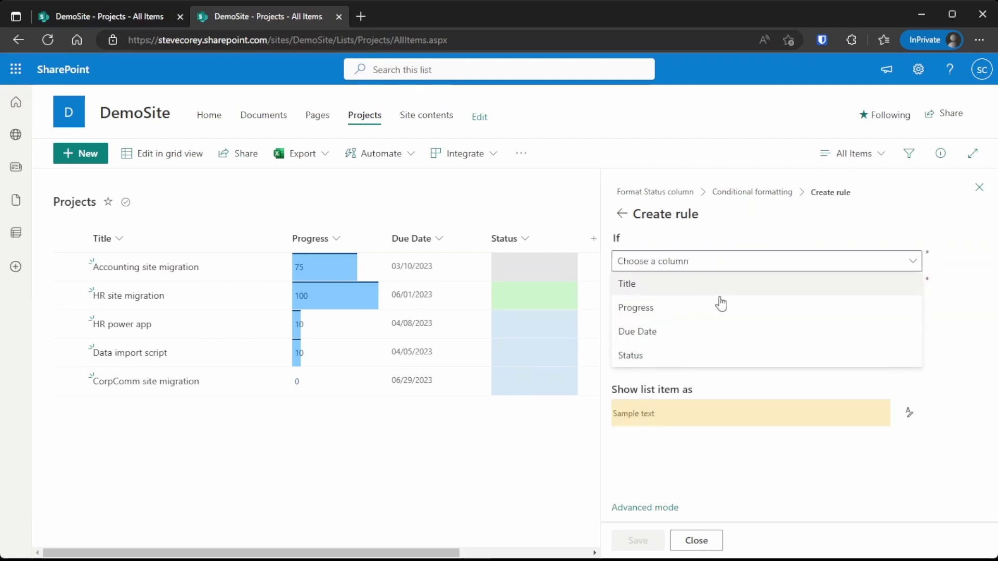
{"action": "left_click", "coordinate": [678, 313]}
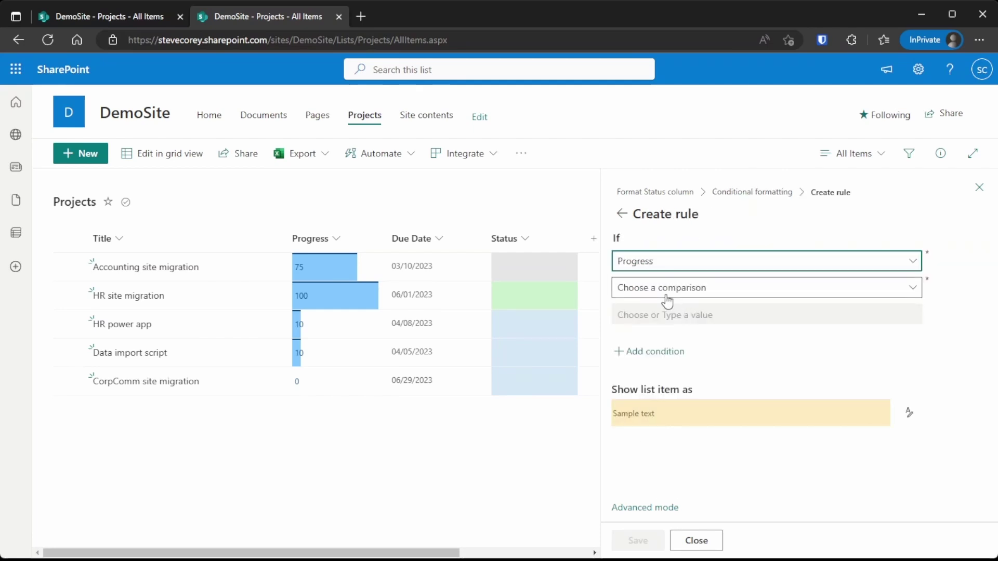
{"action": "left_click", "coordinate": [669, 289]}
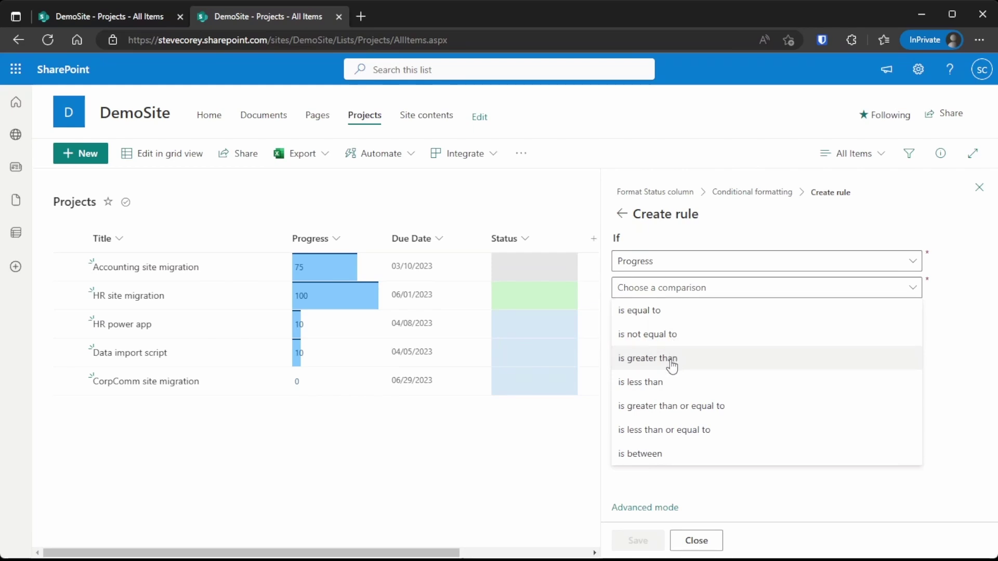
{"action": "left_click", "coordinate": [673, 382]}
{"action": "left_click", "coordinate": [667, 320]}
{"action": "type", "text": "100"}
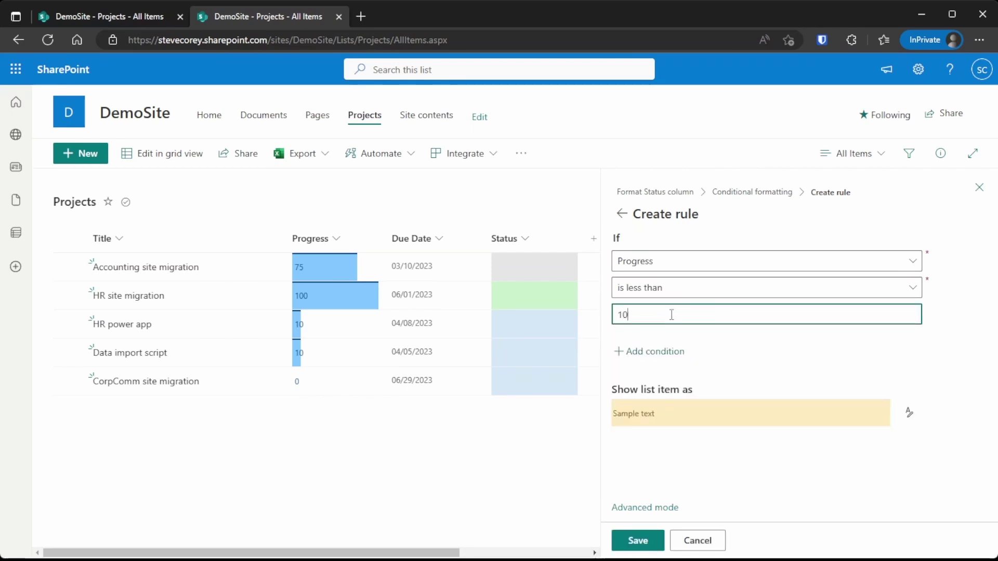
- Add an And condition to the third rule requiring Due Date is before Today (relative)
{"action": "left_click", "coordinate": [660, 352]}
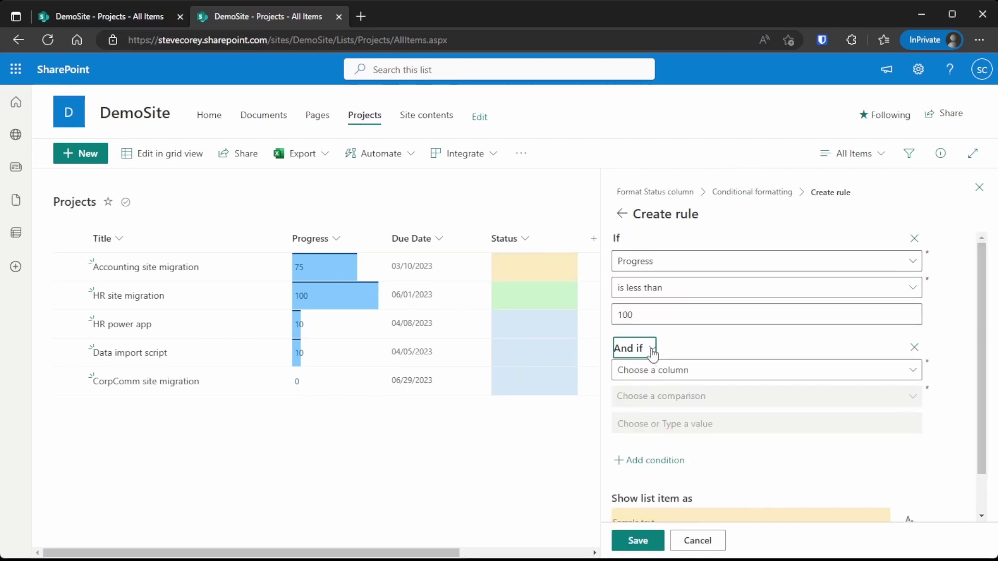
{"action": "left_click", "coordinate": [672, 371]}
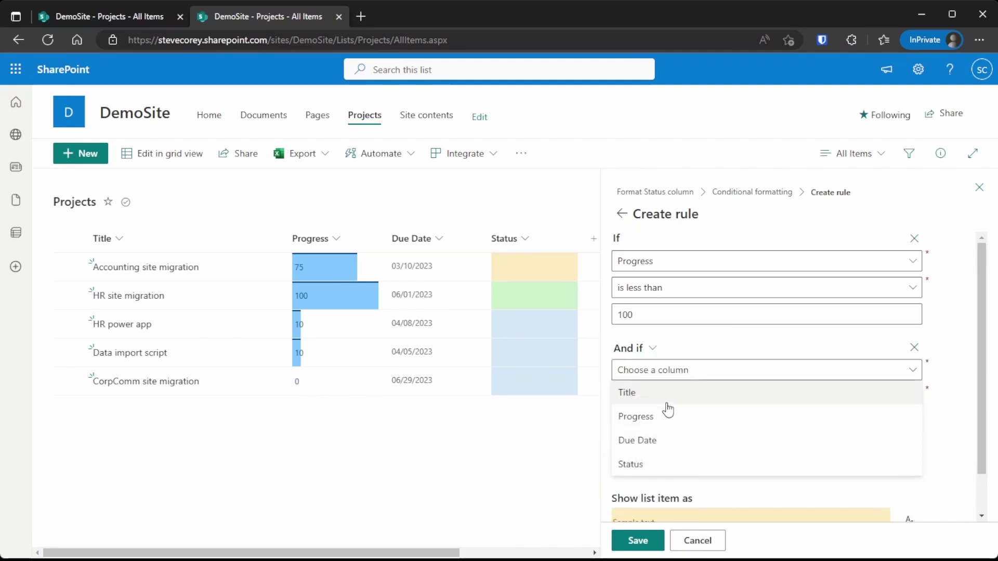
{"action": "left_click", "coordinate": [668, 439]}
{"action": "left_click", "coordinate": [687, 404]}
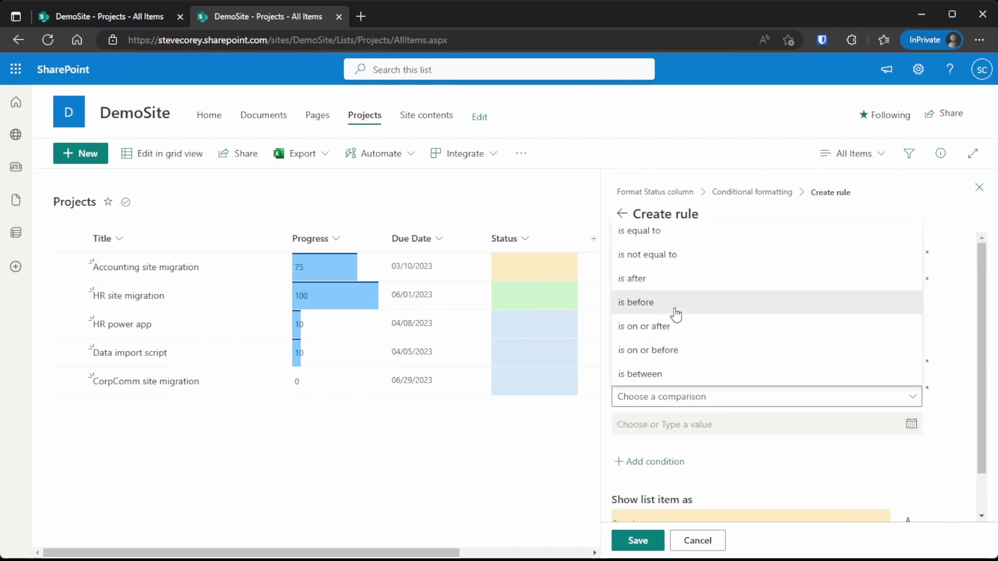
{"action": "left_click", "coordinate": [675, 312]}
{"action": "left_click", "coordinate": [702, 425]}
{"action": "left_click", "coordinate": [654, 457]}
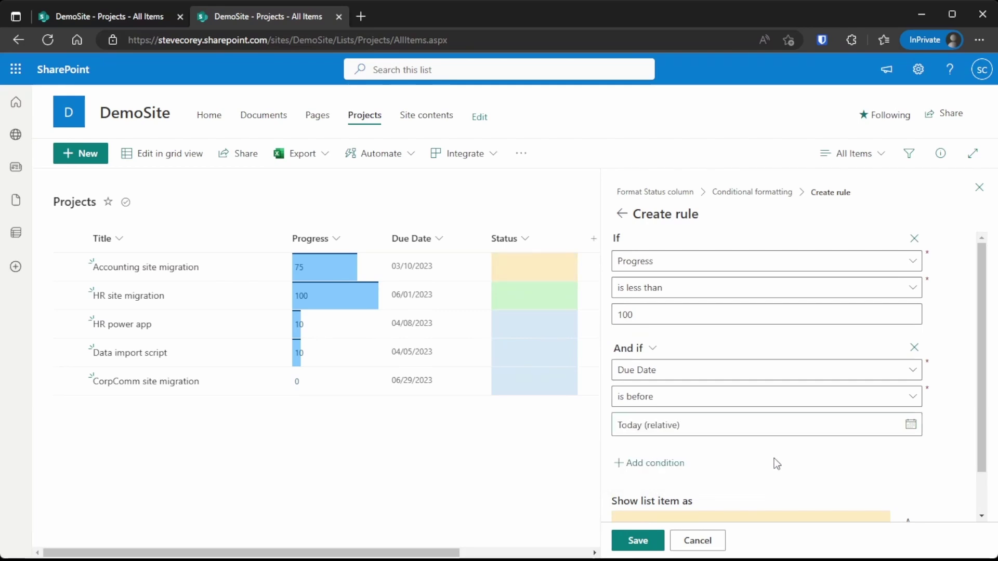
- Change the third rule's style to the red background and save the rule
{"action": "scroll", "coordinate": [775, 458], "scroll_direction": "down", "scroll_amount": 2}
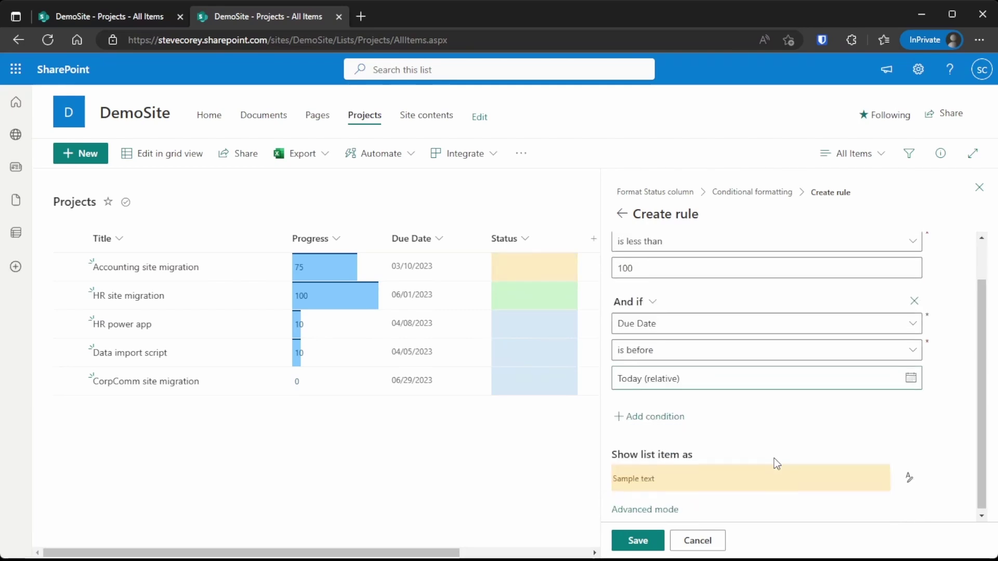
{"action": "left_click", "coordinate": [910, 477]}
{"action": "left_click", "coordinate": [779, 402]}
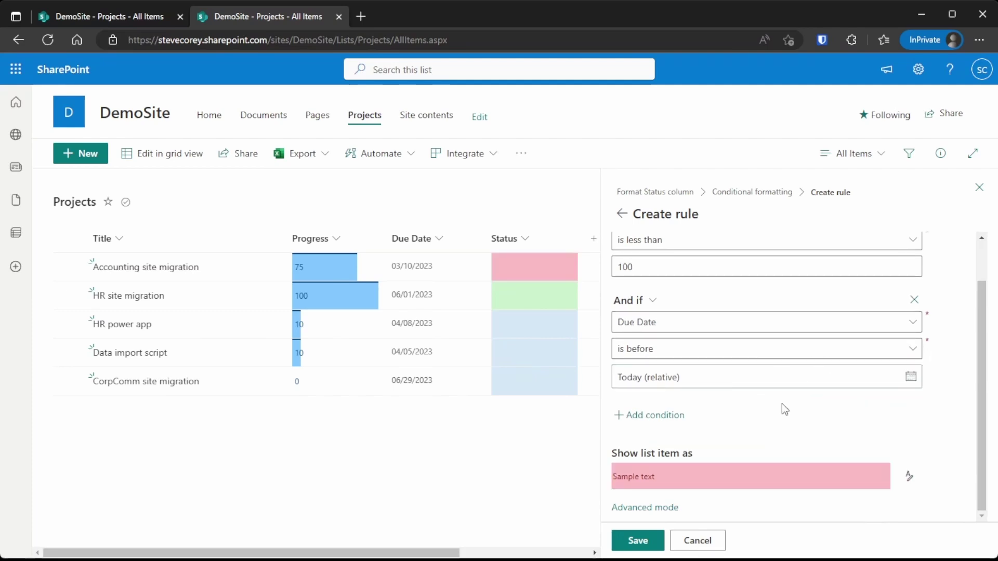
{"action": "left_click", "coordinate": [650, 538]}
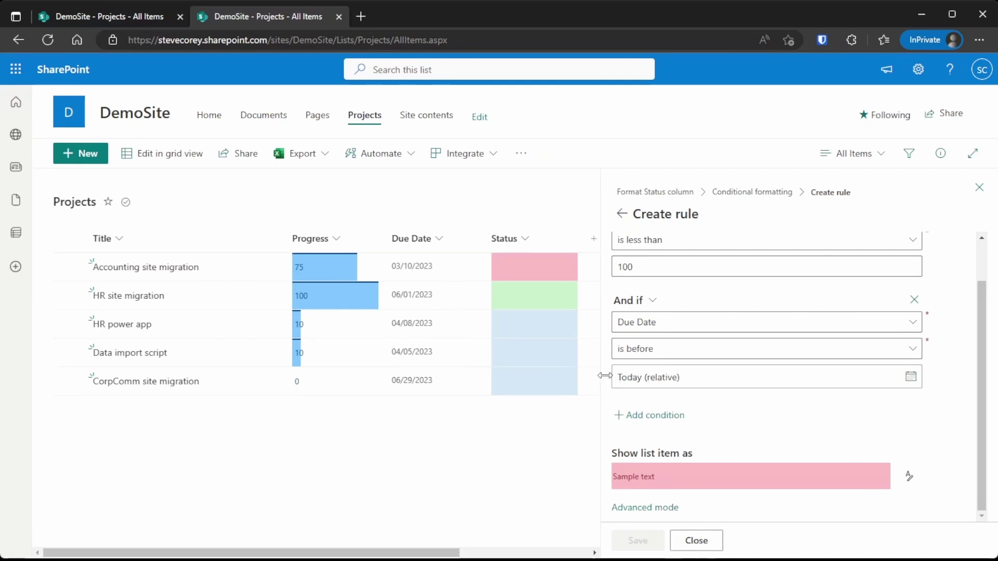
- Return to the main Status column formatting options, open the formatting JSON in advanced mode and make more room for the code
{"action": "left_click_drag", "start_coordinate": [600, 376], "coordinate": [669, 378]}
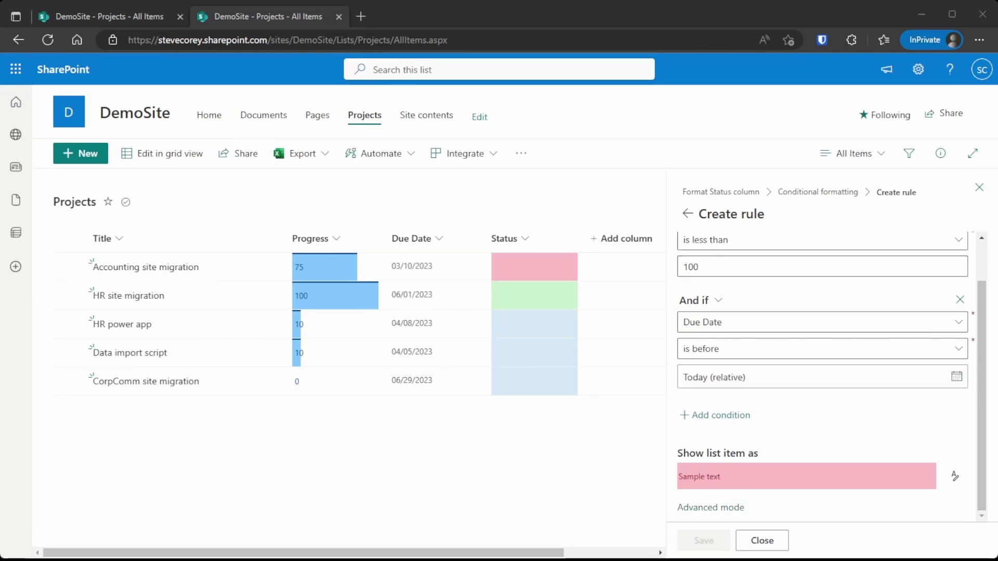
{"action": "left_click", "coordinate": [810, 193]}
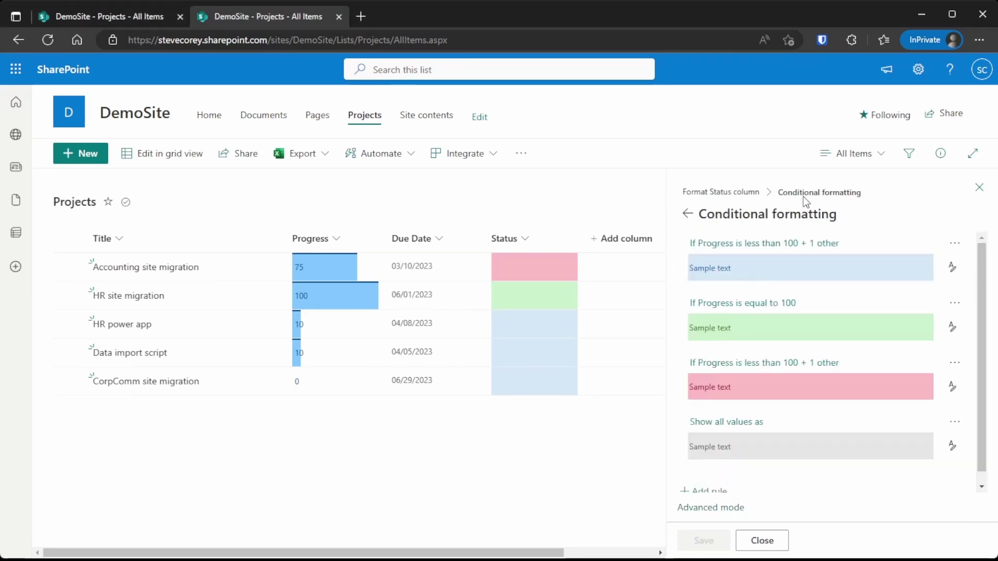
{"action": "left_click", "coordinate": [727, 193]}
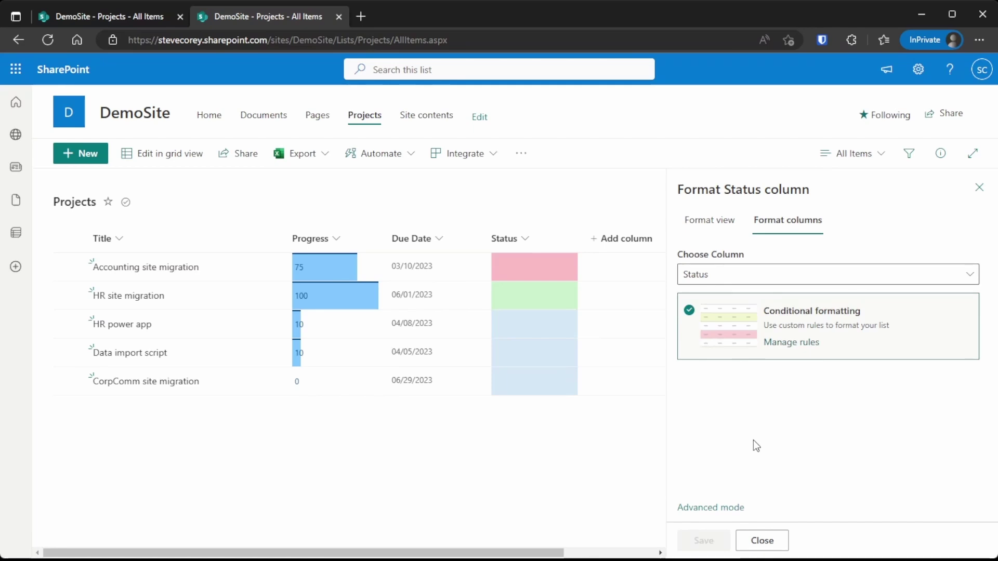
{"action": "left_click", "coordinate": [726, 509]}
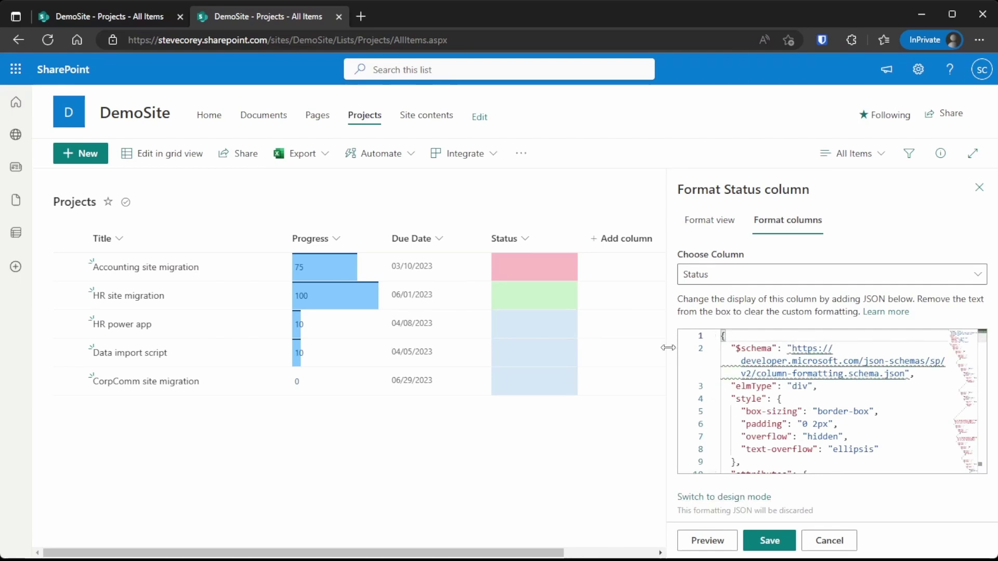
{"action": "left_click_drag", "start_coordinate": [667, 348], "coordinate": [407, 349]}
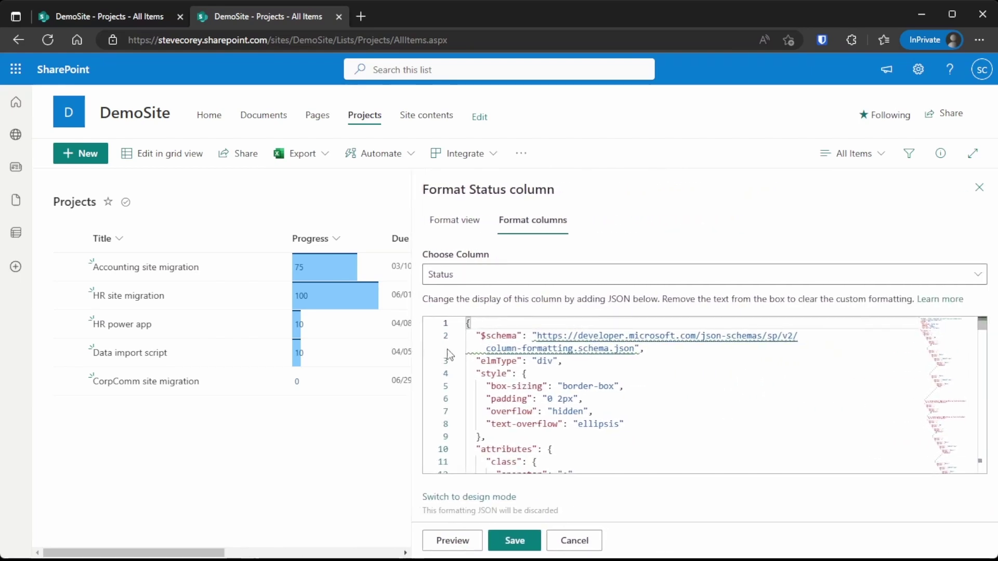
- Bring the Status column into view and examine the txtContent property and its [$Status] value at the end of the formatting JSON
{"action": "left_click_drag", "start_coordinate": [197, 553], "coordinate": [322, 554]}
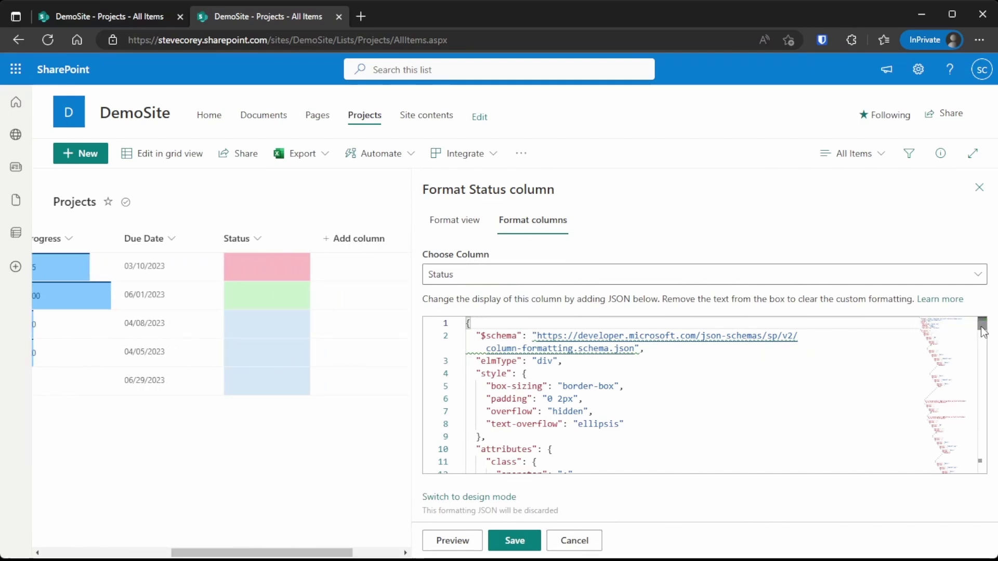
{"action": "left_click_drag", "start_coordinate": [982, 333], "coordinate": [977, 466]}
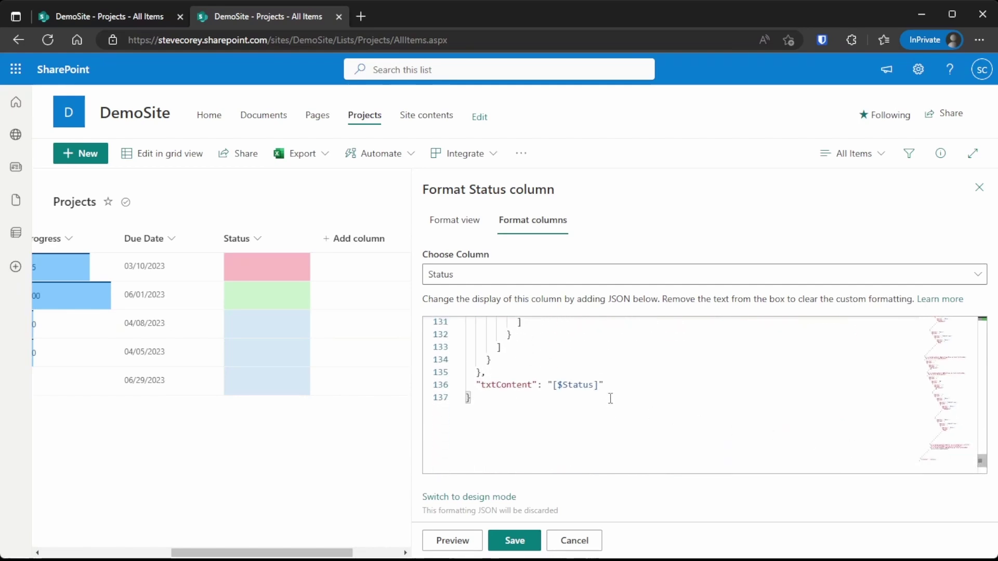
{"action": "double_click", "coordinate": [508, 385]}
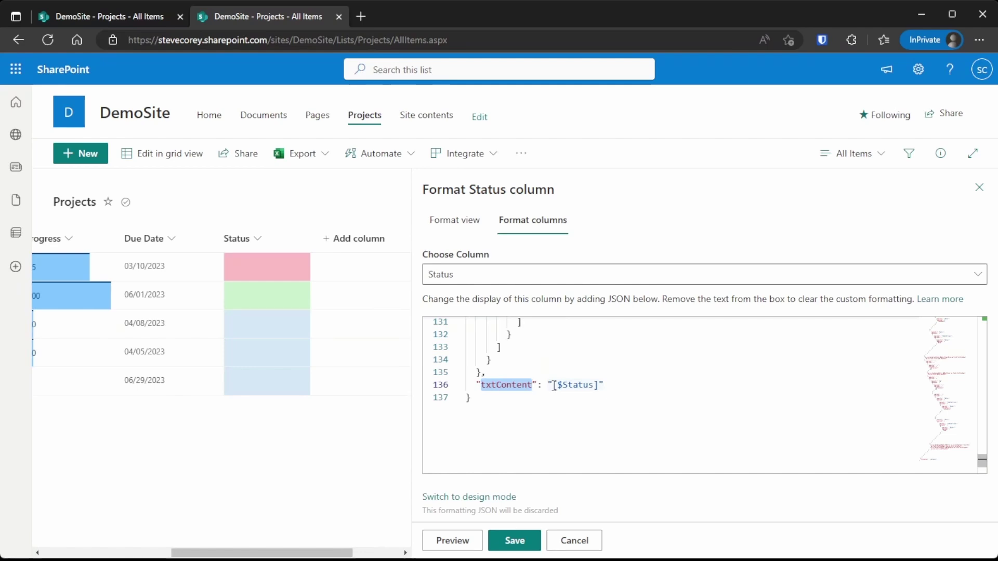
{"action": "double_click", "coordinate": [587, 386]}
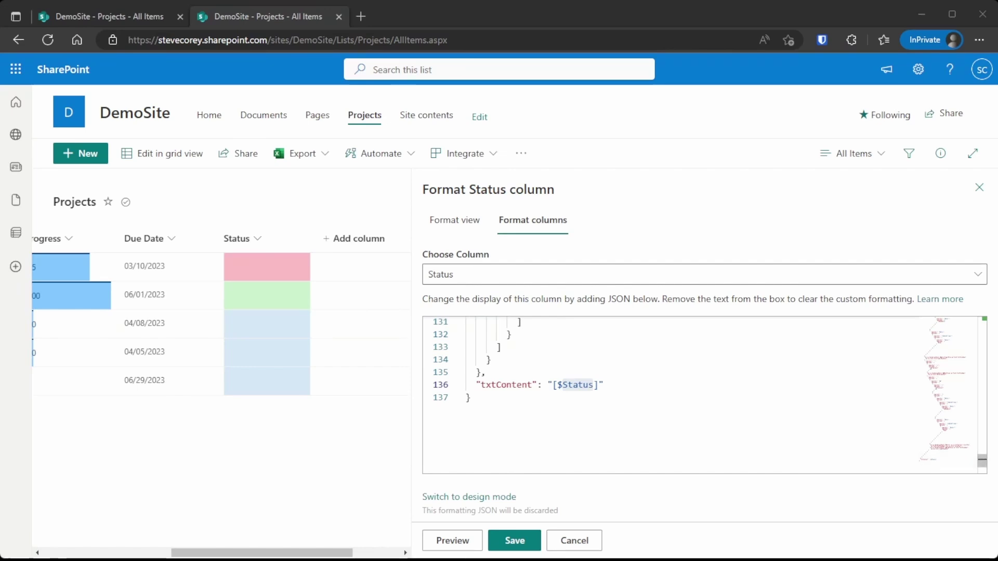
- Clear the [$Status] value from the txtContent property, leaving its quotation marks empty
{"action": "triple_click", "coordinate": [569, 386]}
{"action": "left_click", "coordinate": [575, 385]}
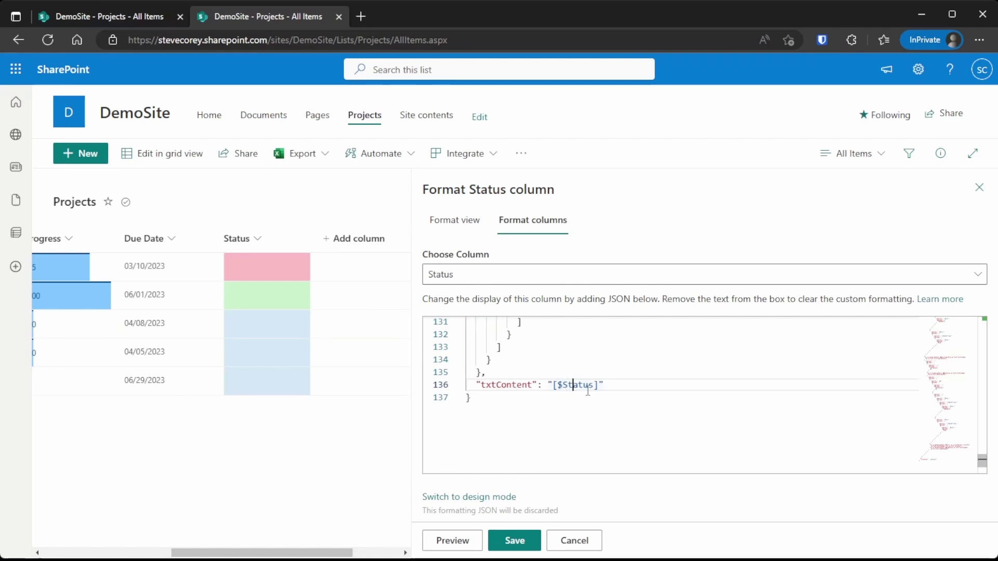
{"action": "left_click_drag", "start_coordinate": [549, 385], "coordinate": [582, 389]}
{"action": "left_click", "coordinate": [553, 385]}
{"action": "key", "text": "shift+Right"}
{"action": "key", "text": "shift+Right"}
{"action": "key", "text": "shift+Right"}
{"action": "key", "text": "shift+Right"}
{"action": "key", "text": "shift+Right"}
{"action": "key", "text": "shift+Right"}
{"action": "key", "text": "shift+Right"}
{"action": "key", "text": "shift+Right"}
{"action": "key", "text": "shift+Right"}
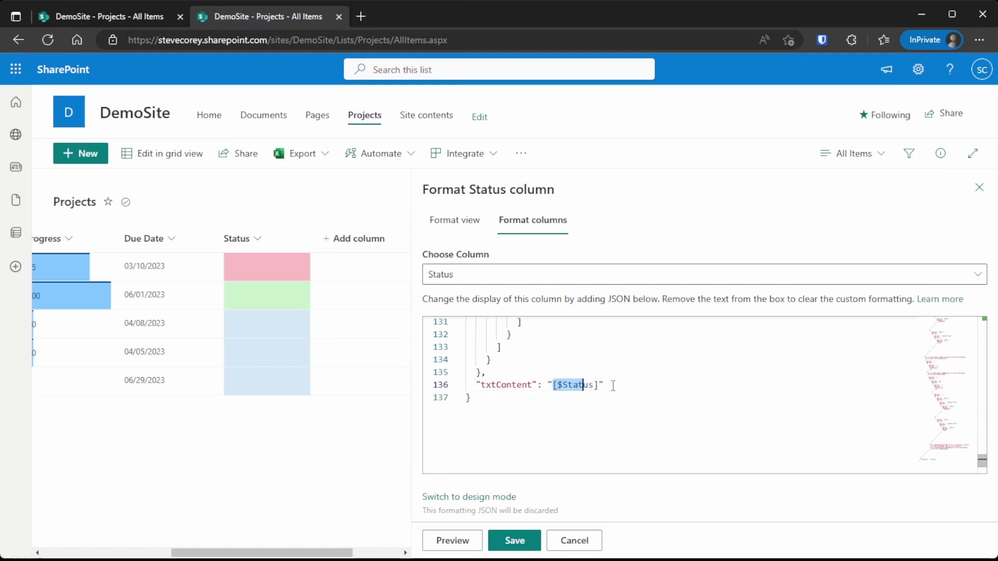
{"action": "key", "text": "BackSpace"}
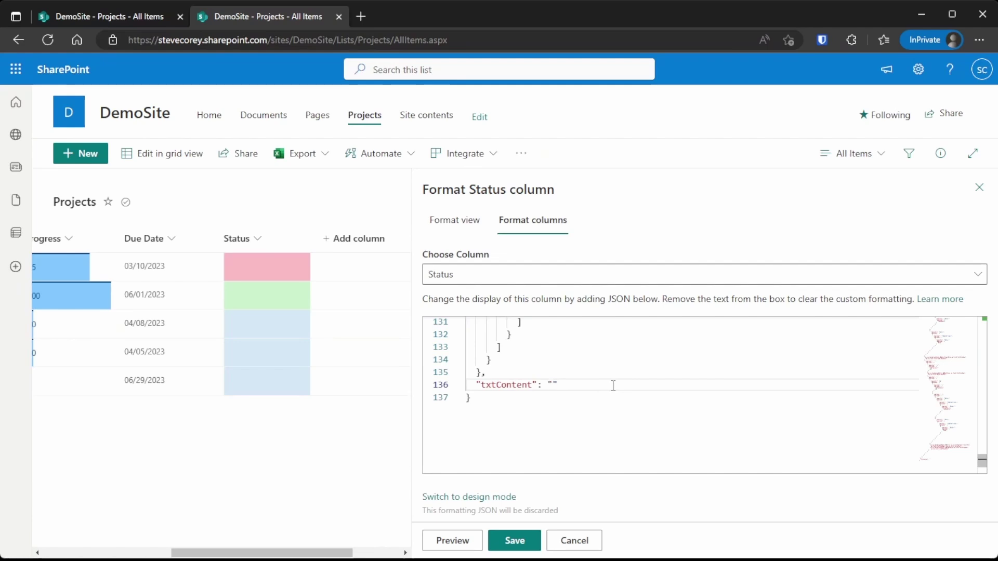
- Set the txtContent value to if([$Progress] == 100, 'Complete', 'Incomplete') and save the column formatting
{"action": "type", "text": "if([$Progress] == 100"}
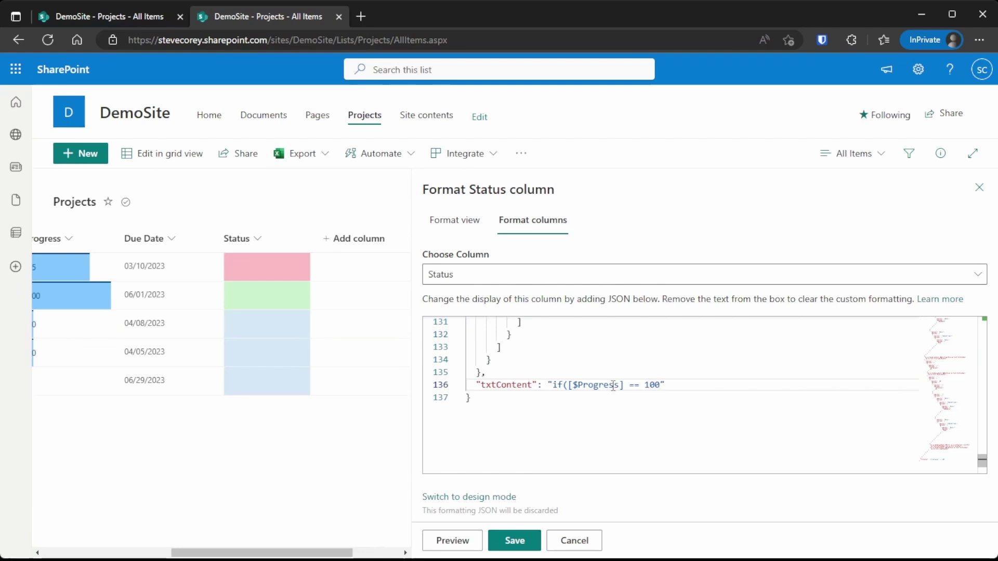
{"action": "type", "text": ", 'C"}
{"action": "type", "text": "omplete"}
{"action": "type", "text": "', '"}
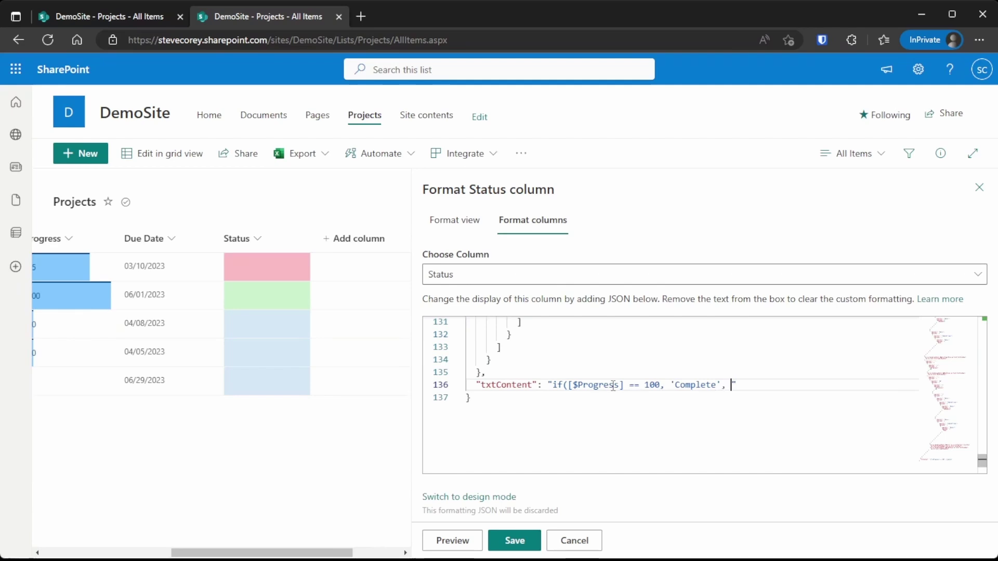
{"action": "type", "text": "Incomplet"}
{"action": "type", "text": "e'"}
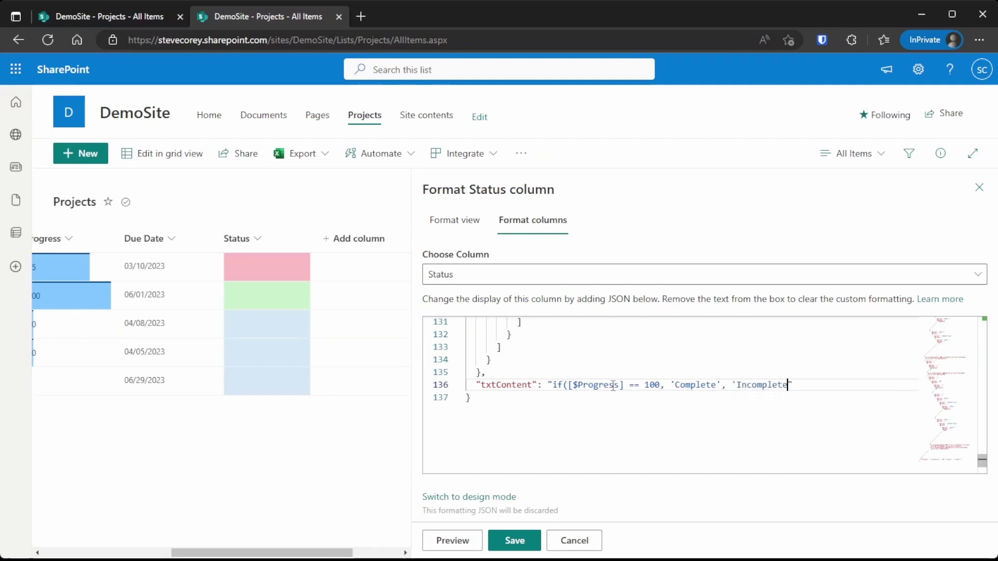
{"action": "type", "text": ")"}
{"action": "left_click", "coordinate": [515, 540]}
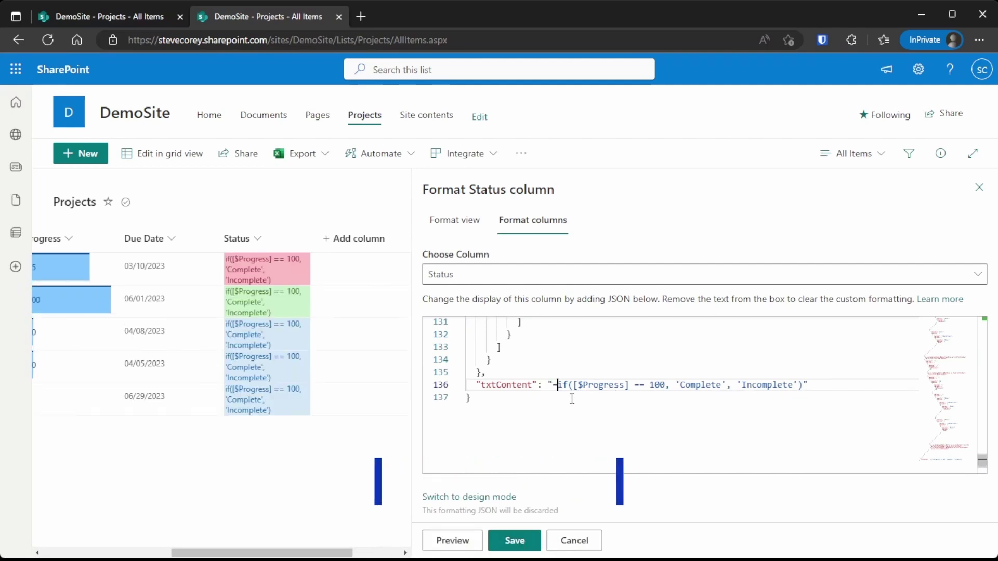
- Prefix the txtContent if expression with an equals sign, save the formatting, and show the Progress column beside Status
{"action": "type", "text": "="}
{"action": "left_click", "coordinate": [512, 540]}
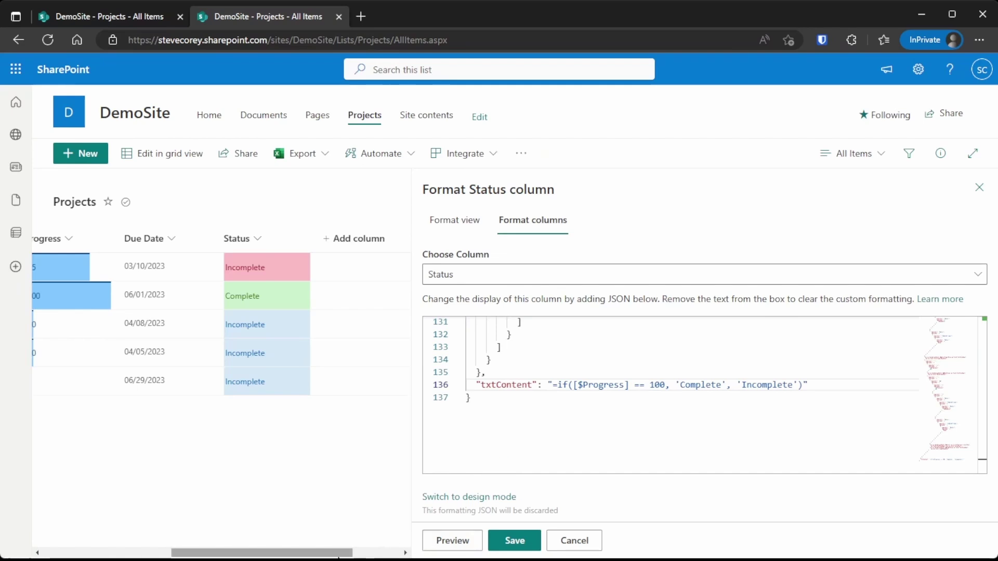
{"action": "left_click_drag", "start_coordinate": [335, 556], "coordinate": [293, 555]}
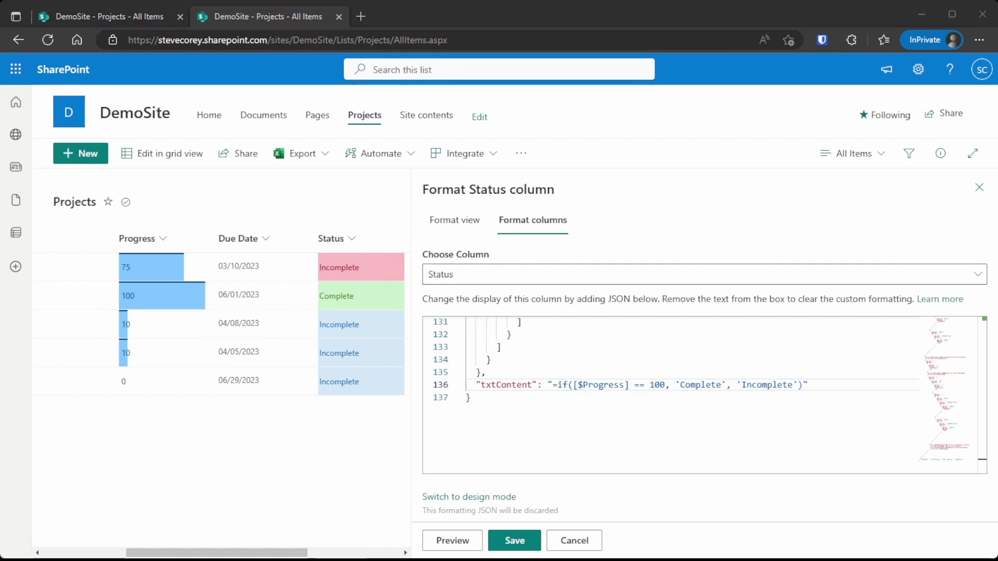
- Start an outer if before the existing txtContent expression, with the condition [$DueDate] < now()
{"action": "left_click", "coordinate": [557, 385]}
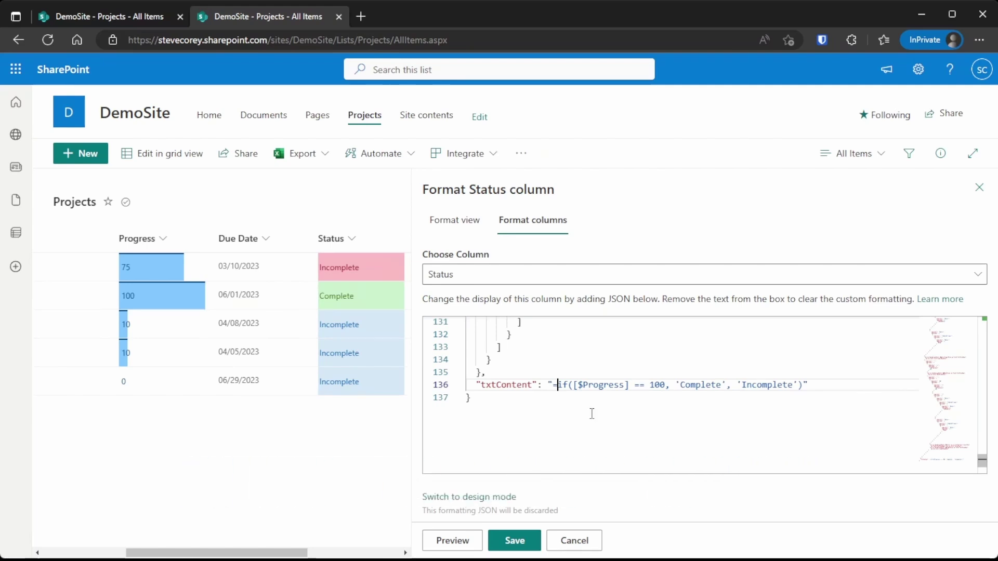
{"action": "key", "text": "Left"}
{"action": "key", "text": "Left"}
{"action": "key", "text": "Left"}
{"action": "type", "text": "i"}
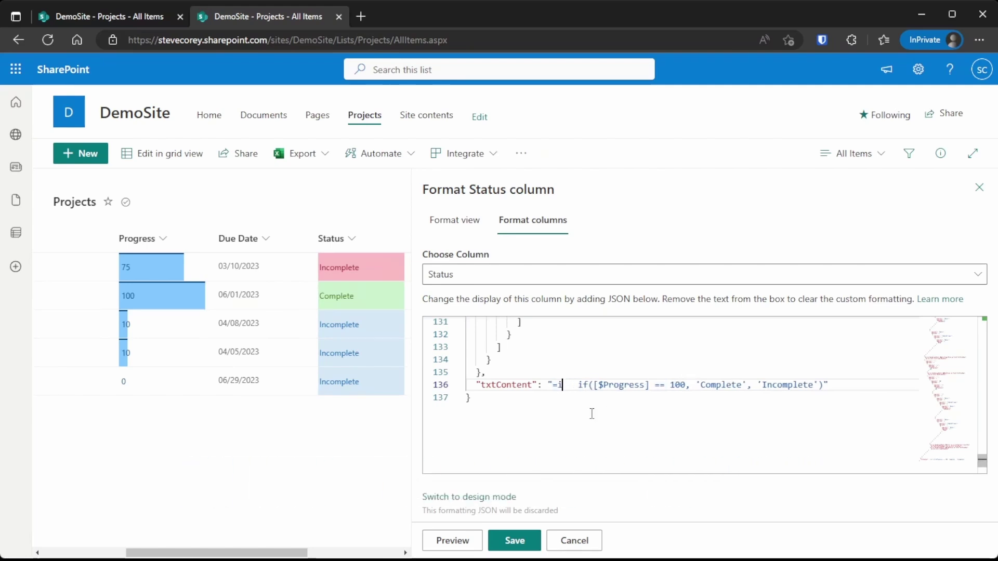
{"action": "type", "text": "f("}
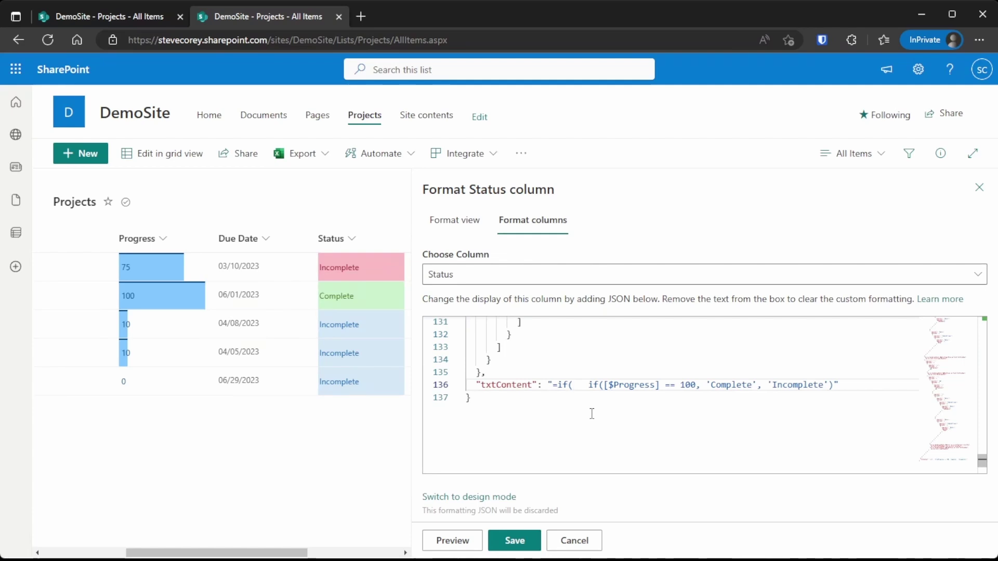
{"action": "type", "text": "[$Due"}
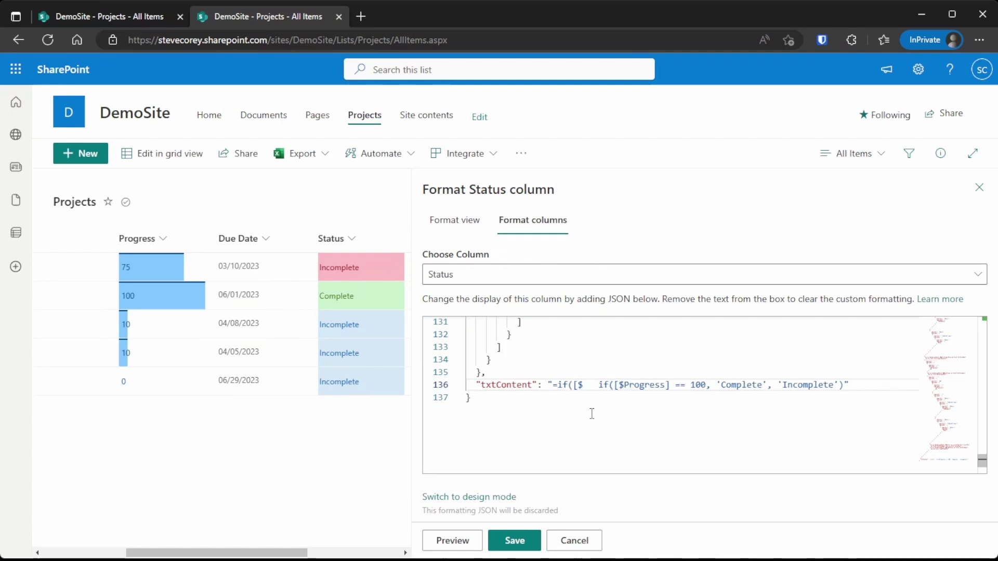
{"action": "type", "text": "Date]"}
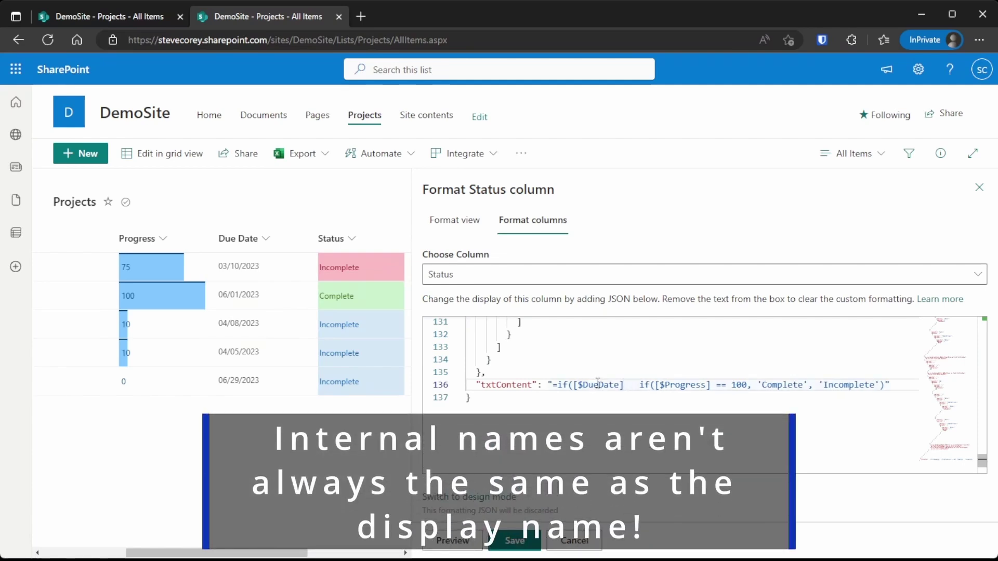
{"action": "double_click", "coordinate": [598, 385]}
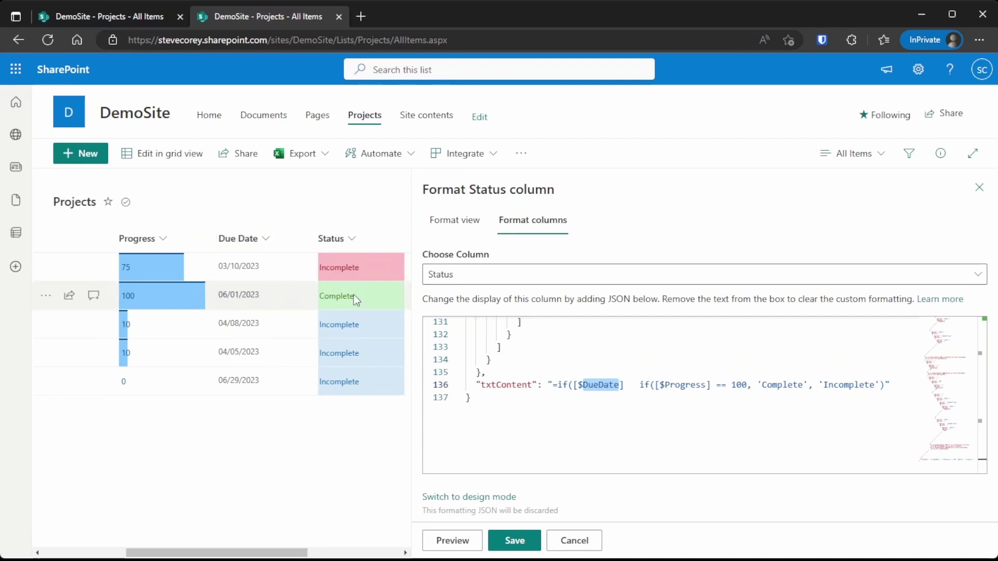
{"action": "left_click", "coordinate": [622, 384]}
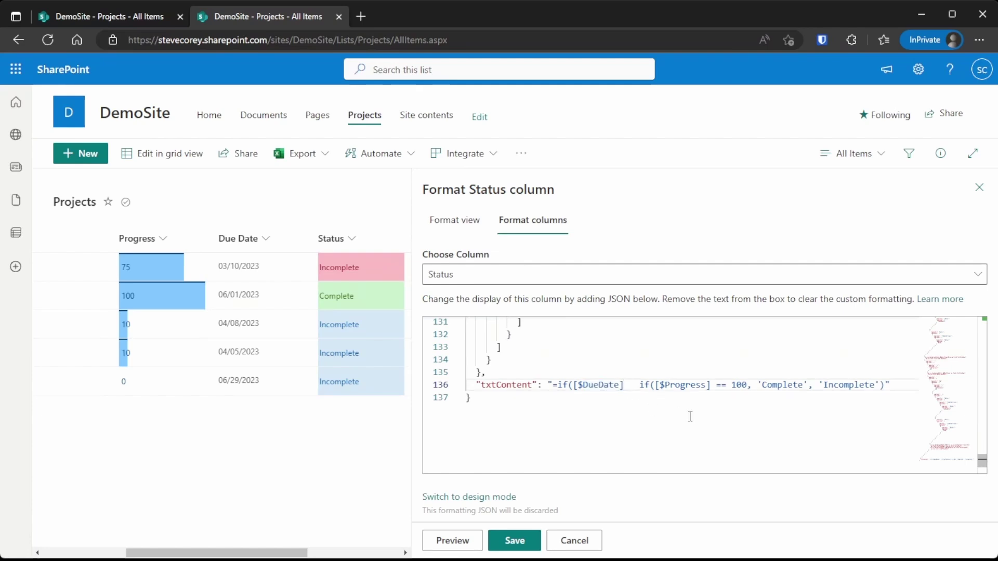
{"action": "type", "text": "< now"}
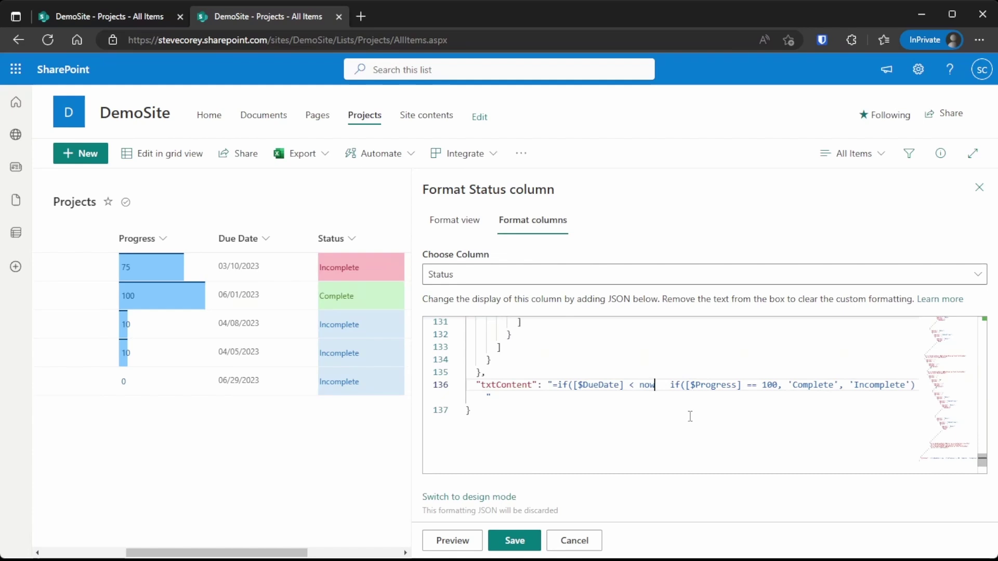
{"action": "type", "text": "()"}
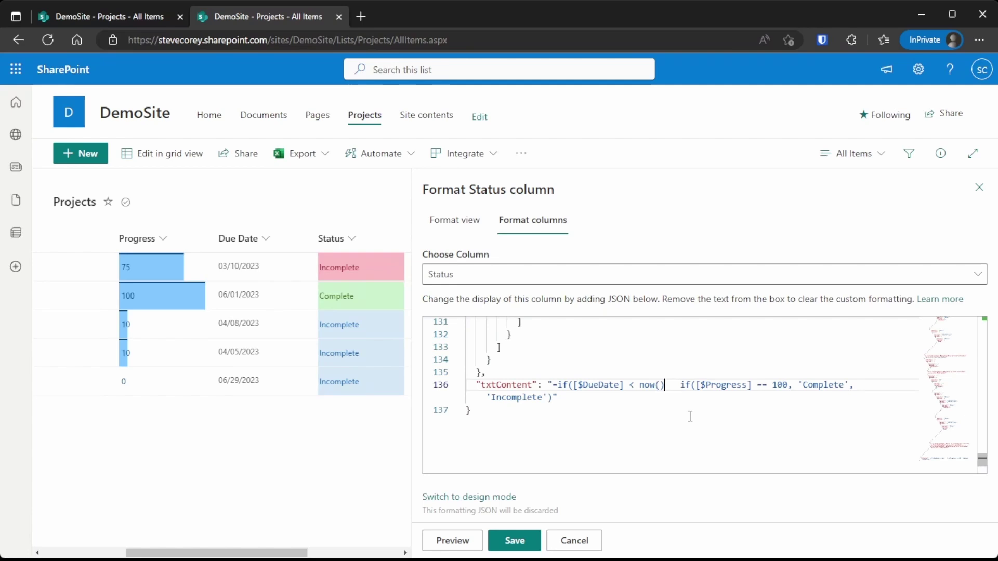
- Extend the outer condition with && [$Progress] != 100 and give it the result 'Overdue', followed by a comma
{"action": "type", "text": "&&"}
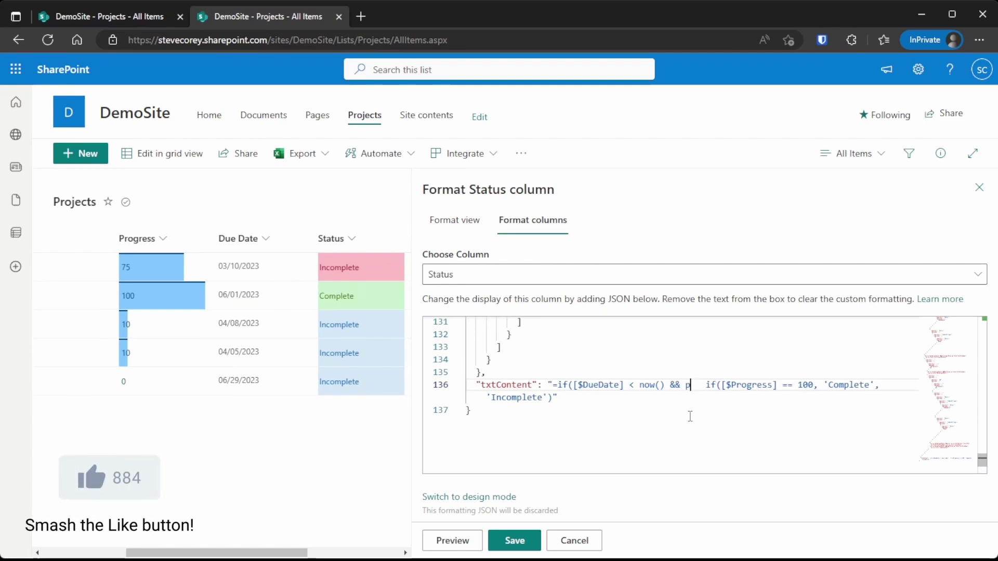
{"action": "type", "text": "[$"}
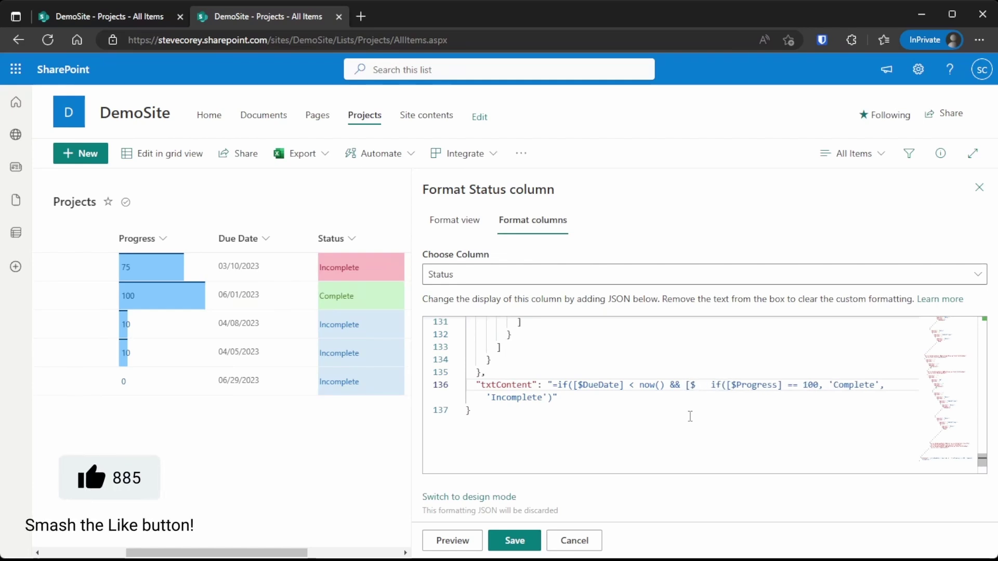
{"action": "type", "text": "Progress]"}
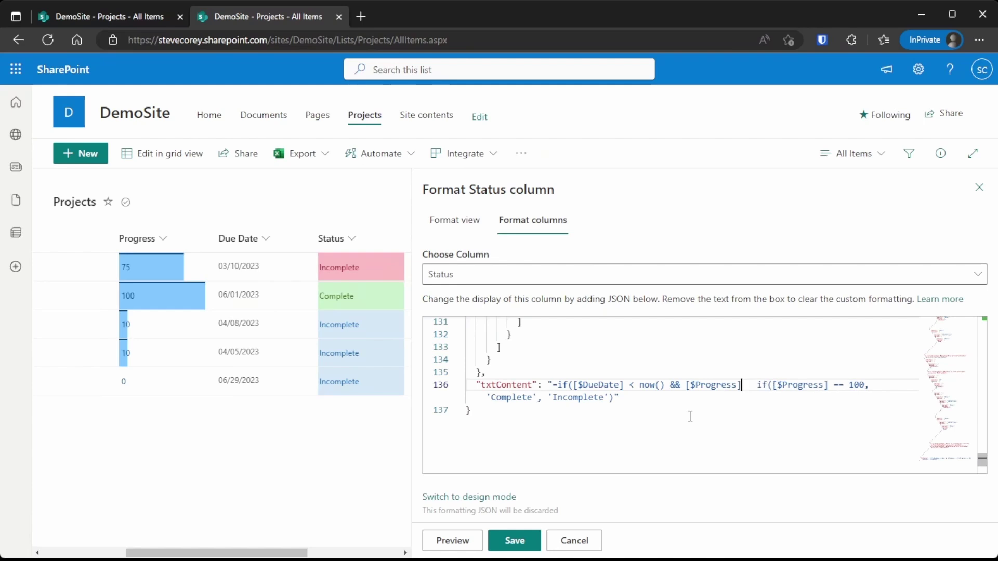
{"action": "type", "text": " != 100"}
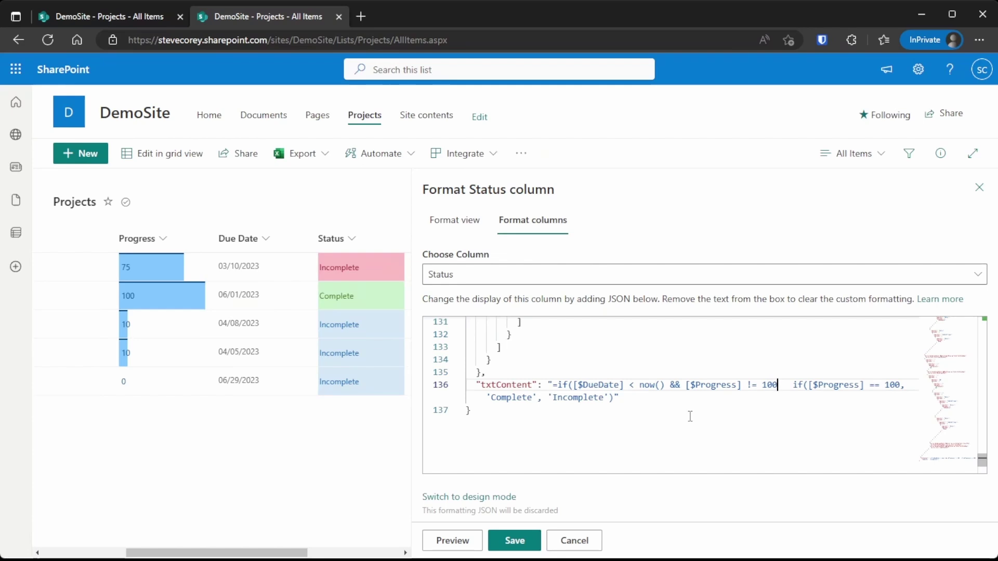
{"action": "type", "text": ", '"}
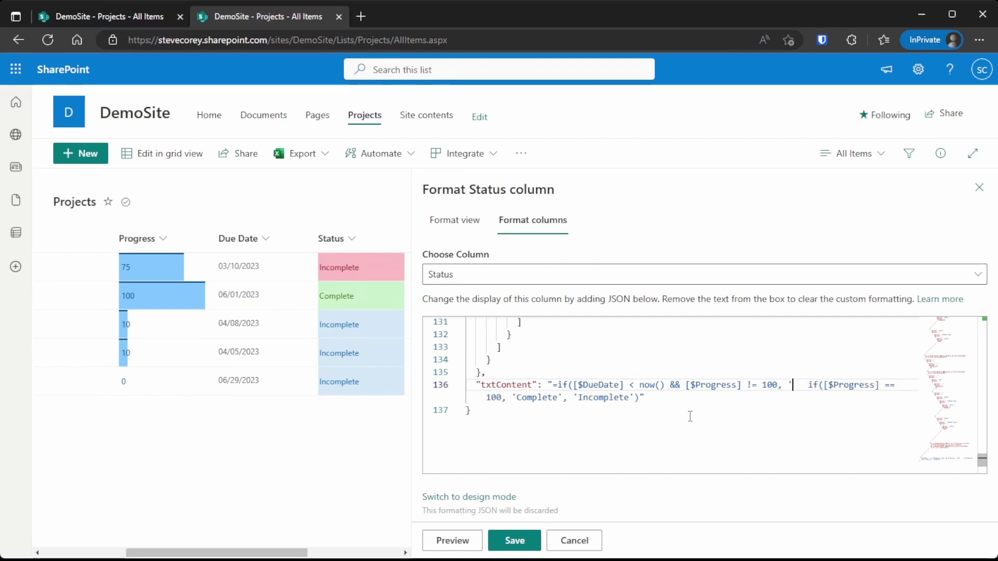
{"action": "type", "text": "C"}
{"action": "type", "text": "verdue',"}
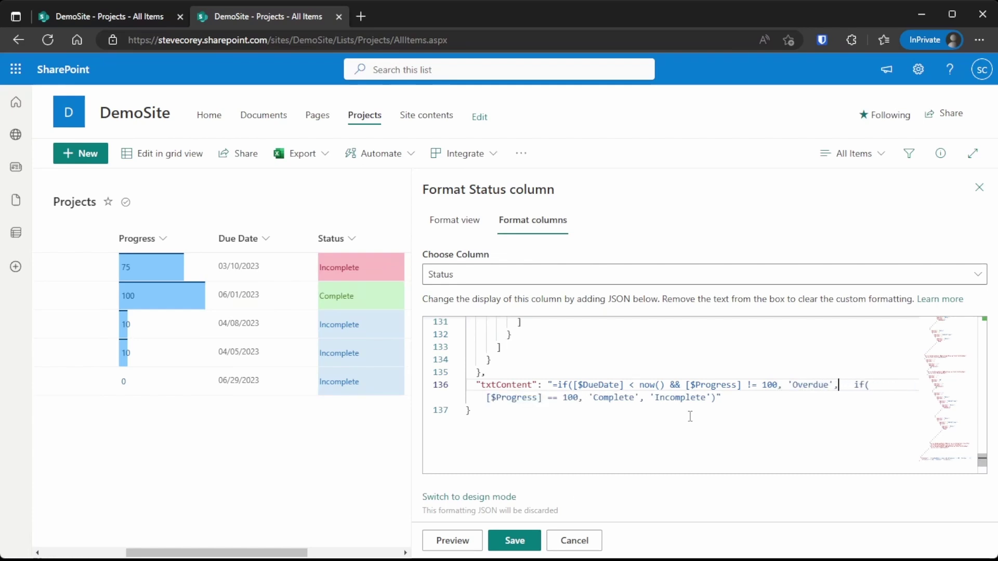
- Remove the extra spaces before the nested if, add the outer if's closing parenthesis, and save the formatting
{"action": "key", "text": "Right"}
{"action": "key", "text": "Delete"}
{"action": "key", "text": "Delete"}
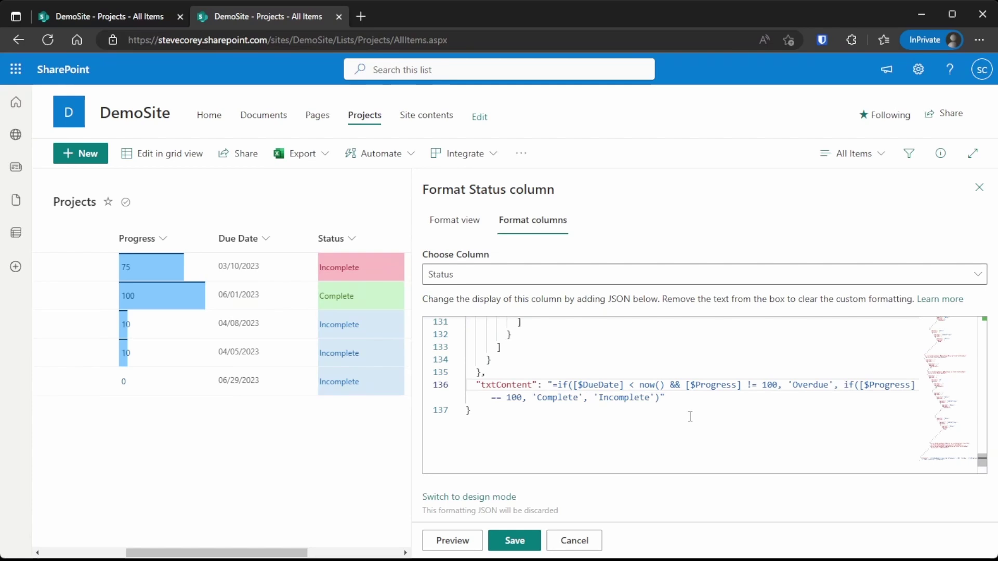
{"action": "key", "text": "Down"}
{"action": "key", "text": "Left"}
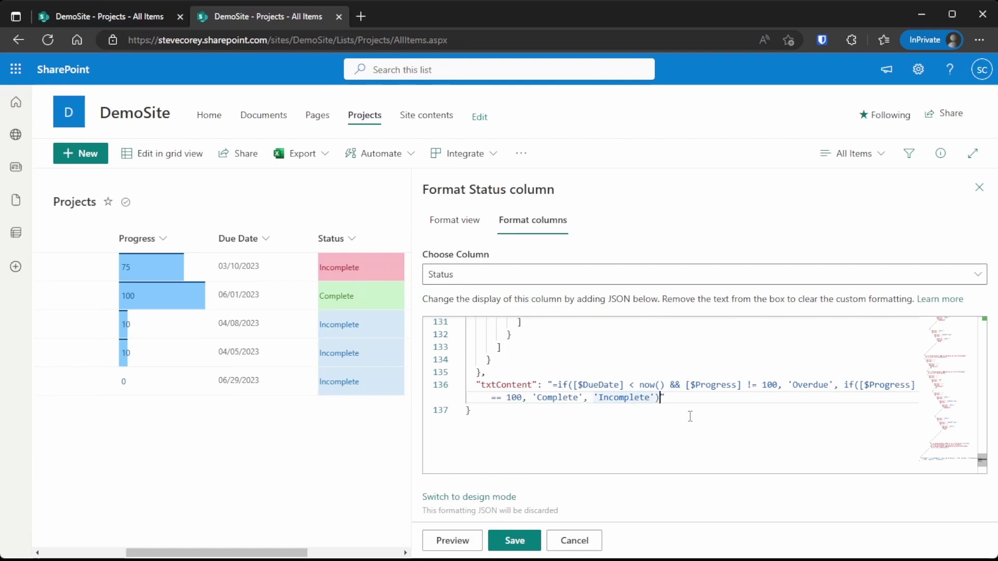
{"action": "type", "text": ")"}
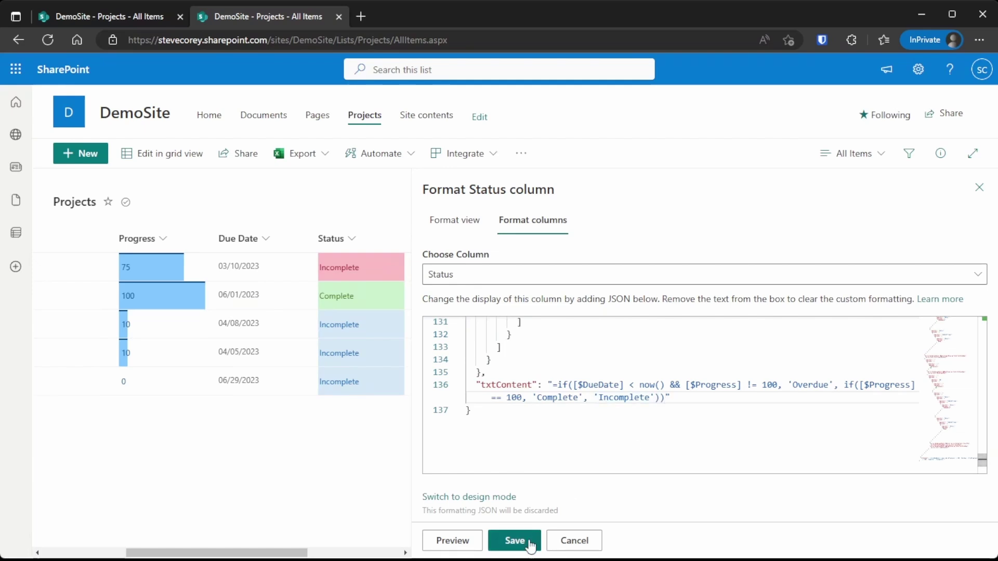
{"action": "left_click", "coordinate": [515, 541]}
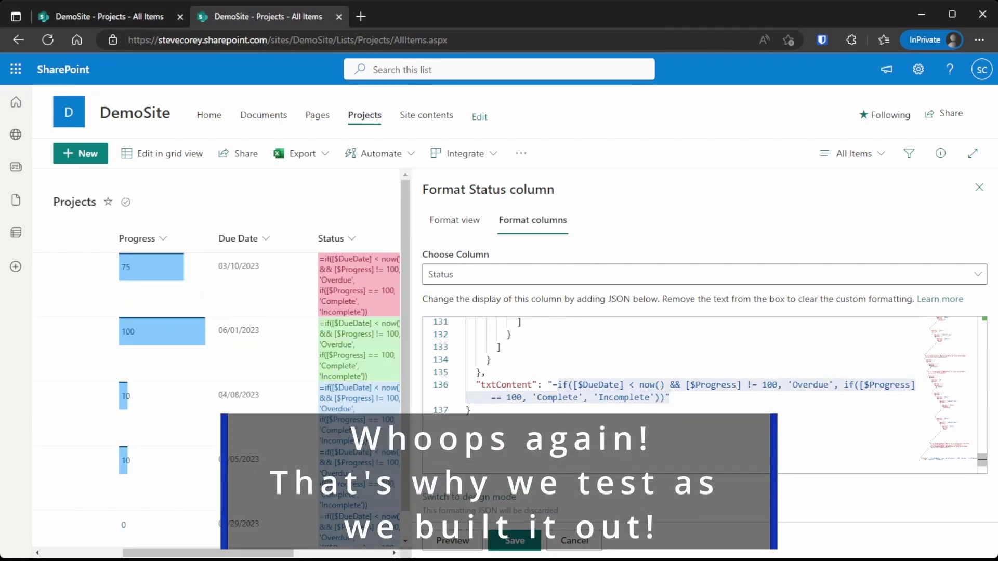
{"action": "left_click", "coordinate": [802, 397]}
{"action": "key", "text": "Up"}
{"action": "key", "text": "Down"}
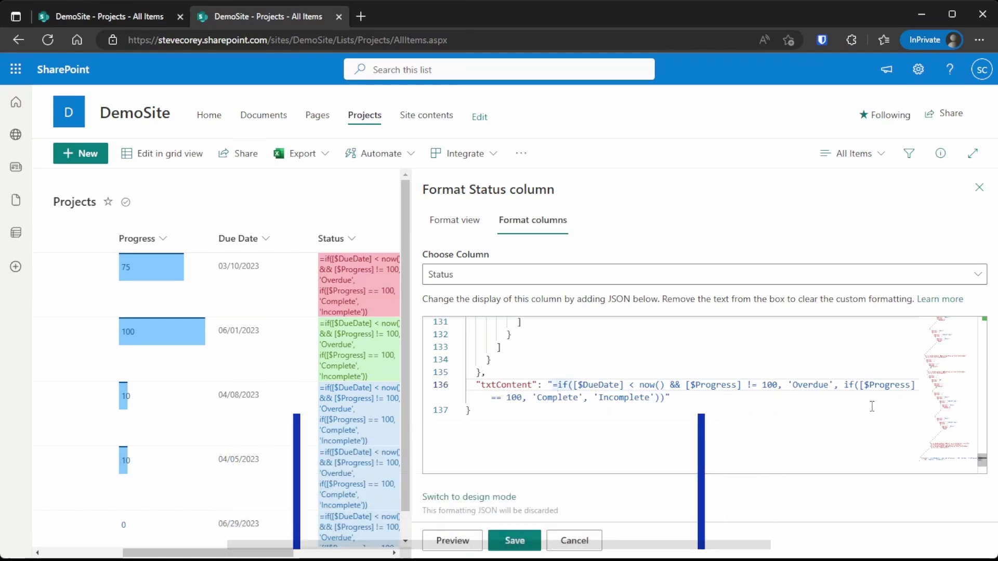
{"action": "left_click", "coordinate": [665, 386]}
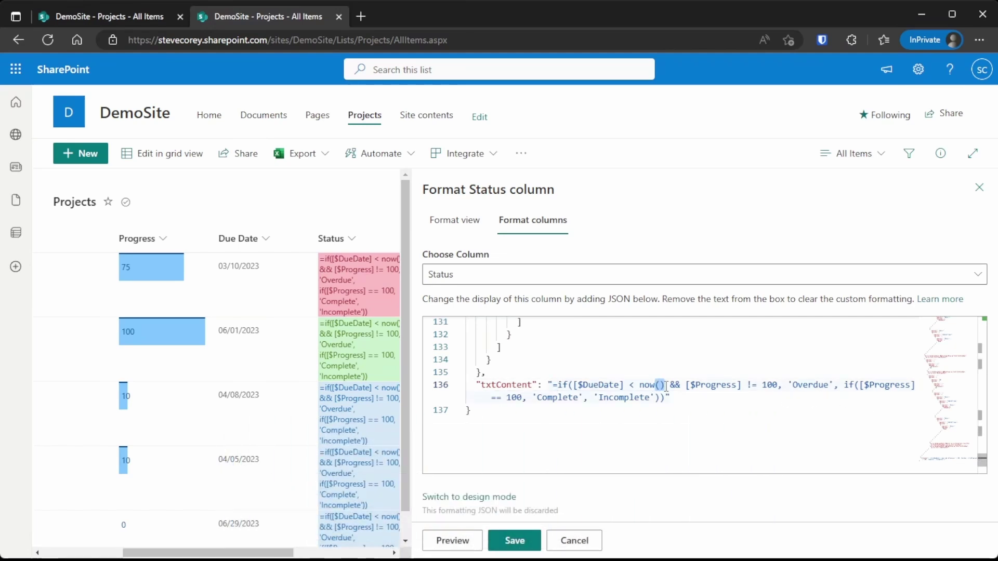
{"action": "key", "text": "BackSpace"}
{"action": "key", "text": "BackSpace"}
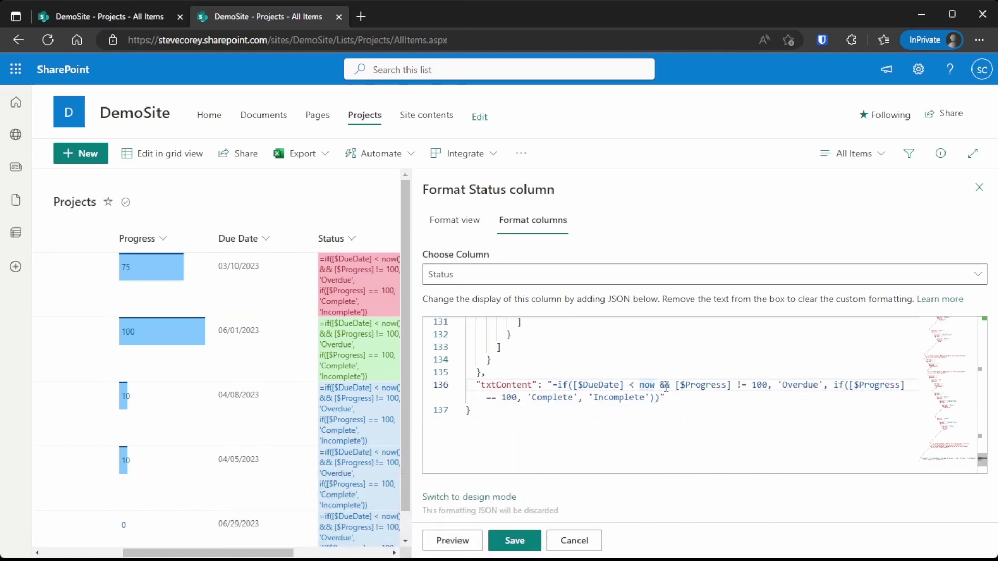
{"action": "key", "text": "ctrl+Left"}
{"action": "type", "text": "@"}
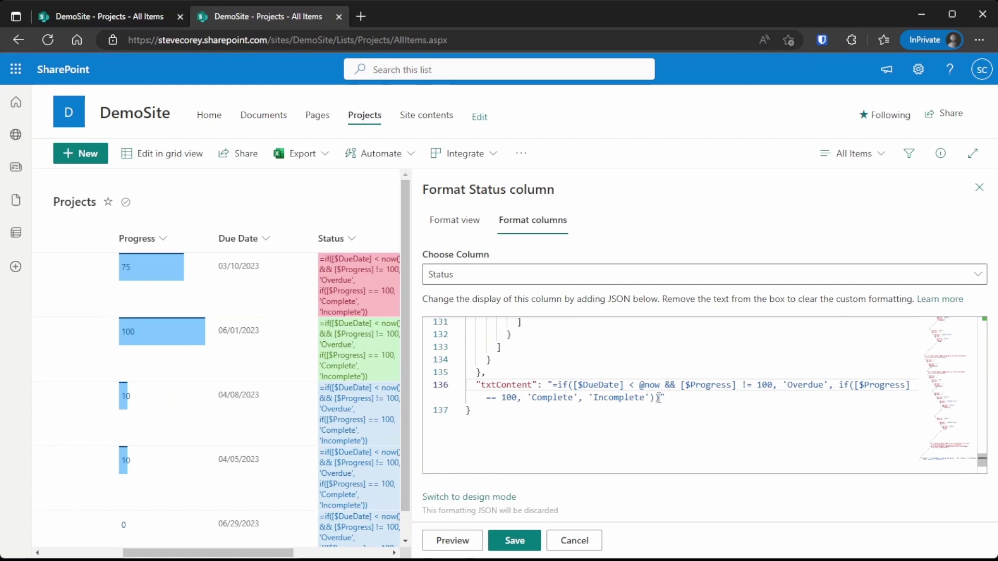
{"action": "left_click", "coordinate": [526, 545]}
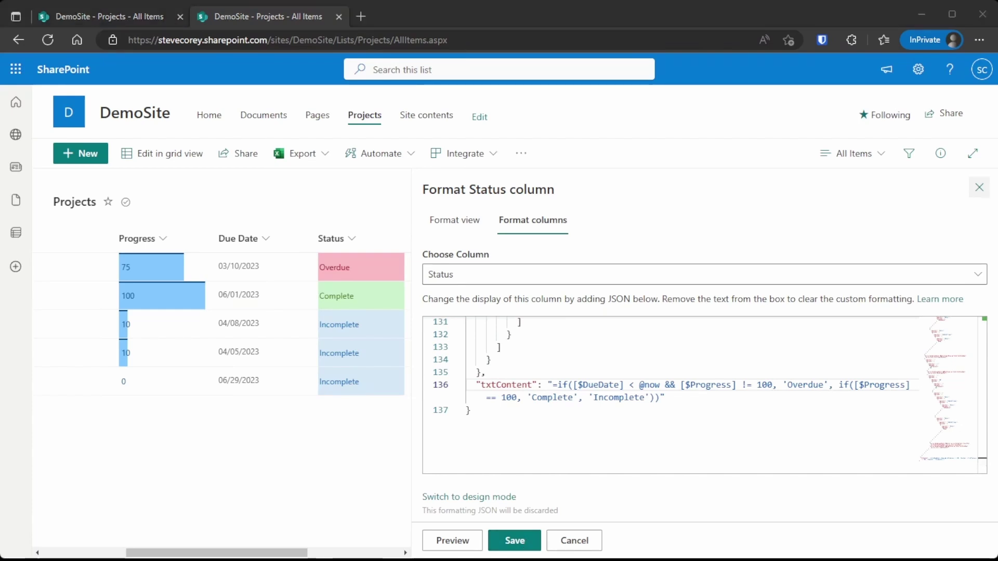
- Close the Status column formatting and select the HR site migration item in the list
{"action": "left_click", "coordinate": [979, 188]}
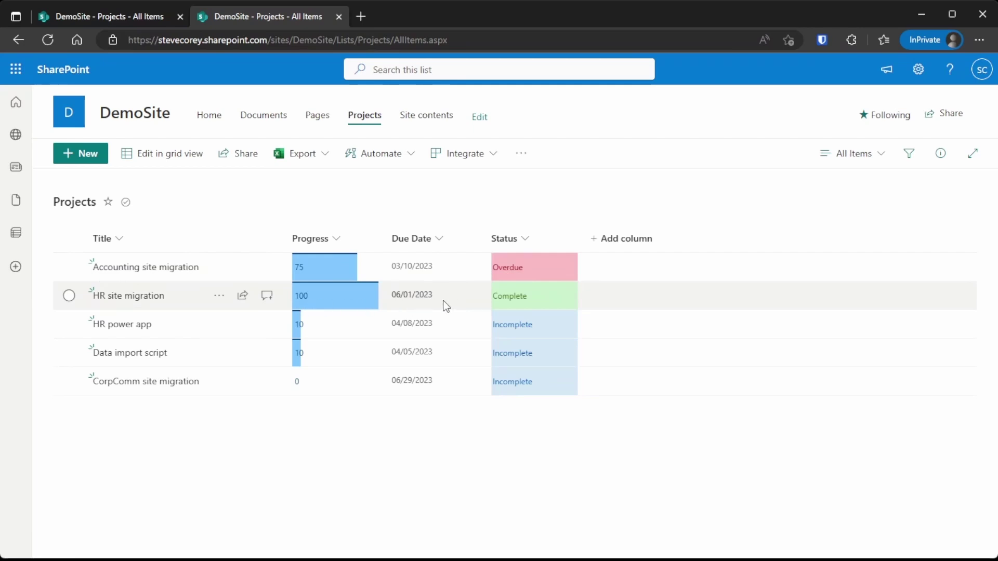
{"action": "left_click", "coordinate": [449, 303]}
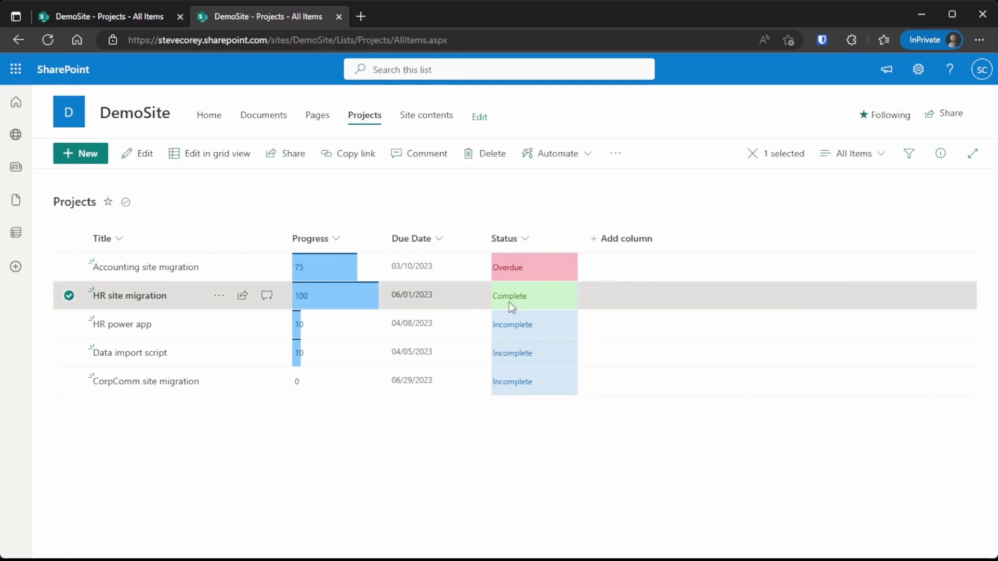
- Set the HR site migration item's Due Date to 03/03/2023 in its details and close the details
{"action": "left_click", "coordinate": [940, 152]}
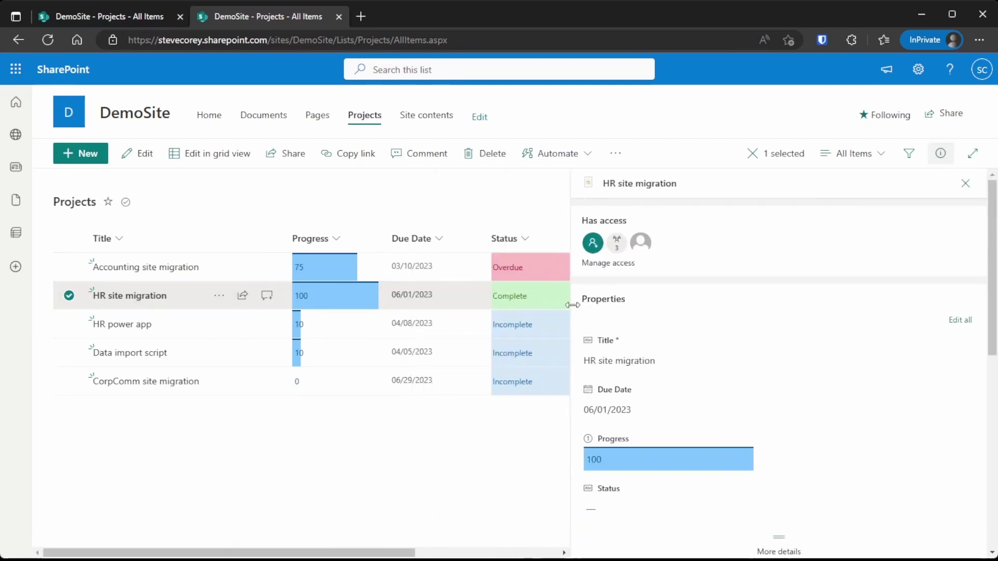
{"action": "left_click", "coordinate": [639, 410]}
{"action": "left_click", "coordinate": [960, 412]}
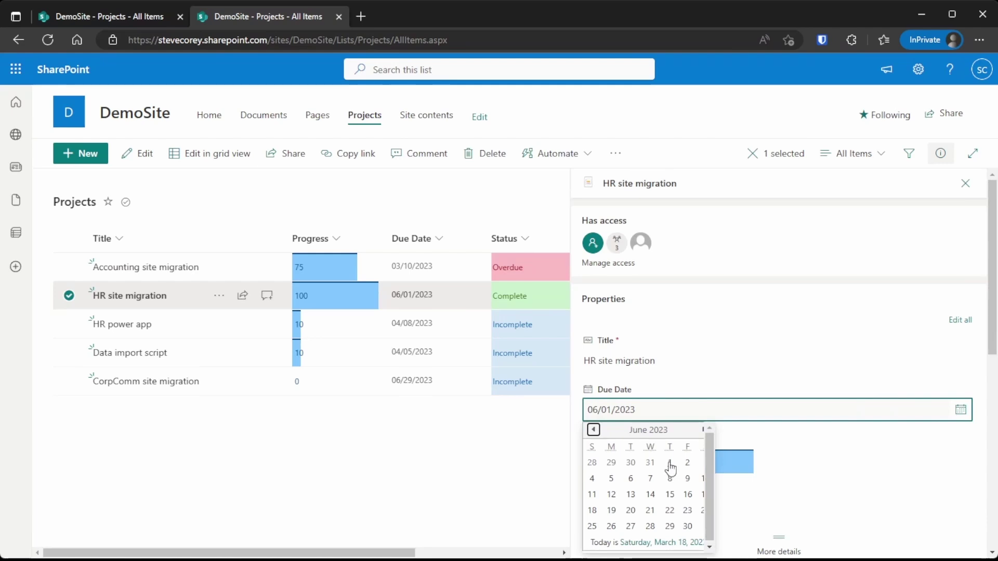
{"action": "left_click", "coordinate": [593, 431]}
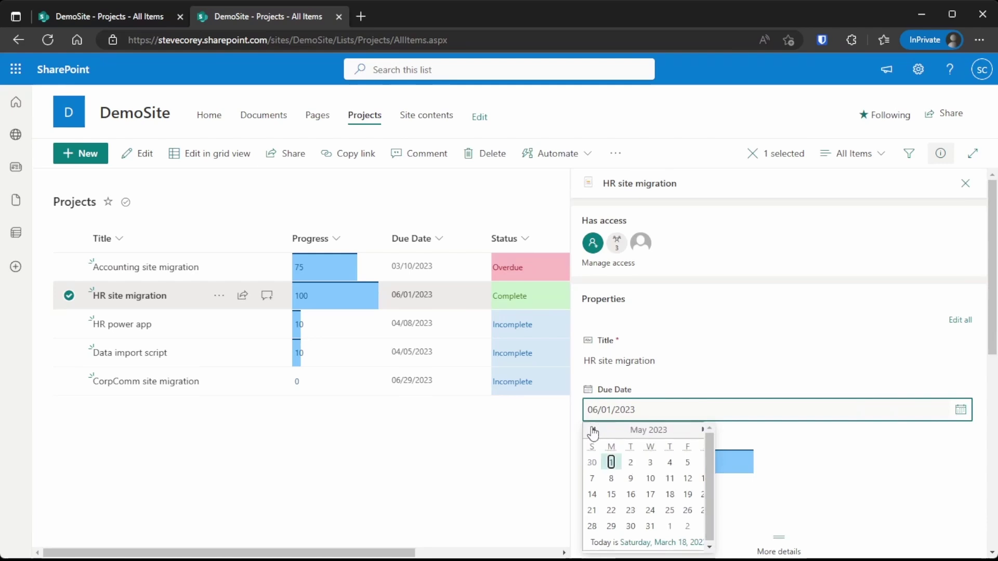
{"action": "left_click", "coordinate": [593, 430]}
{"action": "left_click", "coordinate": [593, 430]}
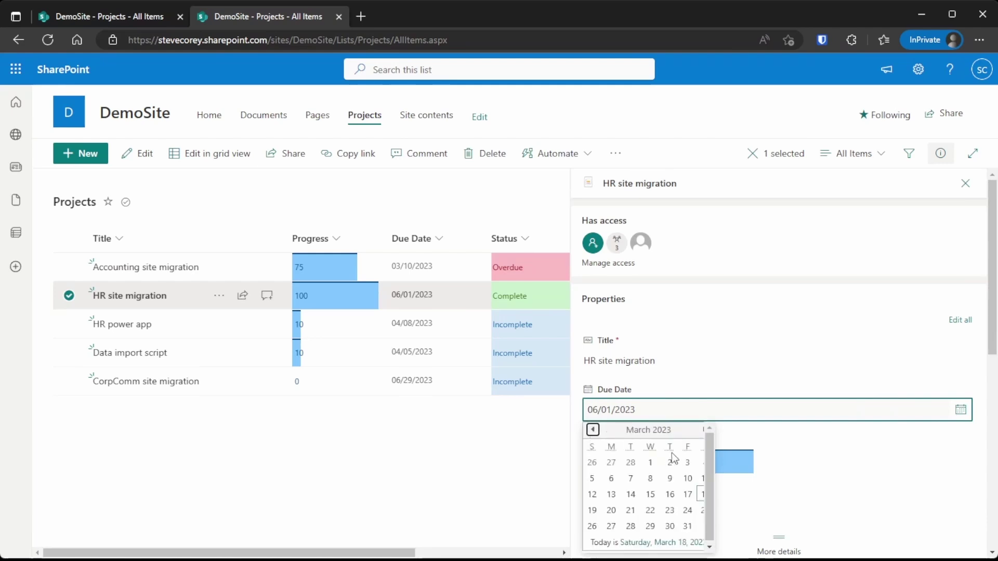
{"action": "left_click", "coordinate": [688, 463]}
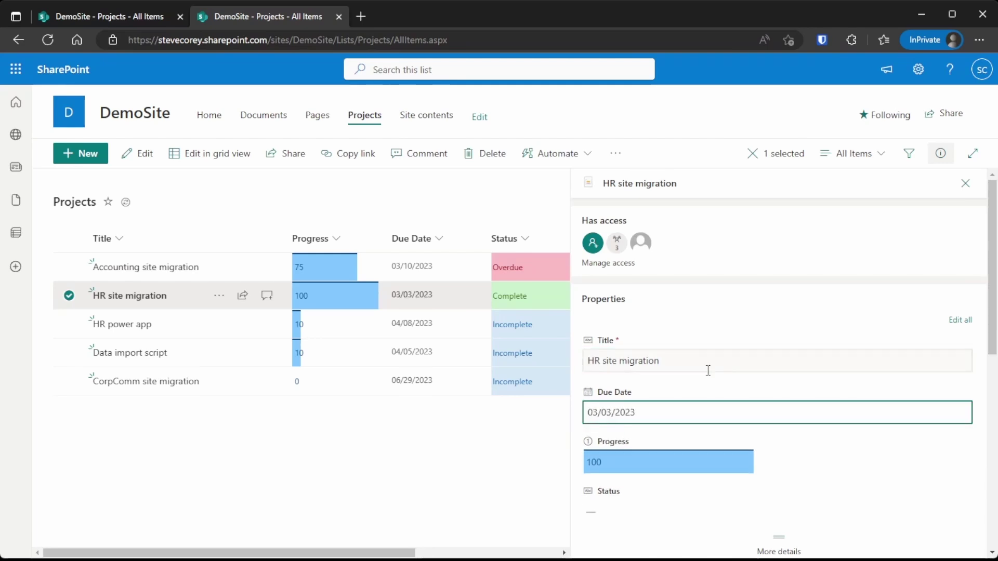
{"action": "left_click", "coordinate": [470, 438]}
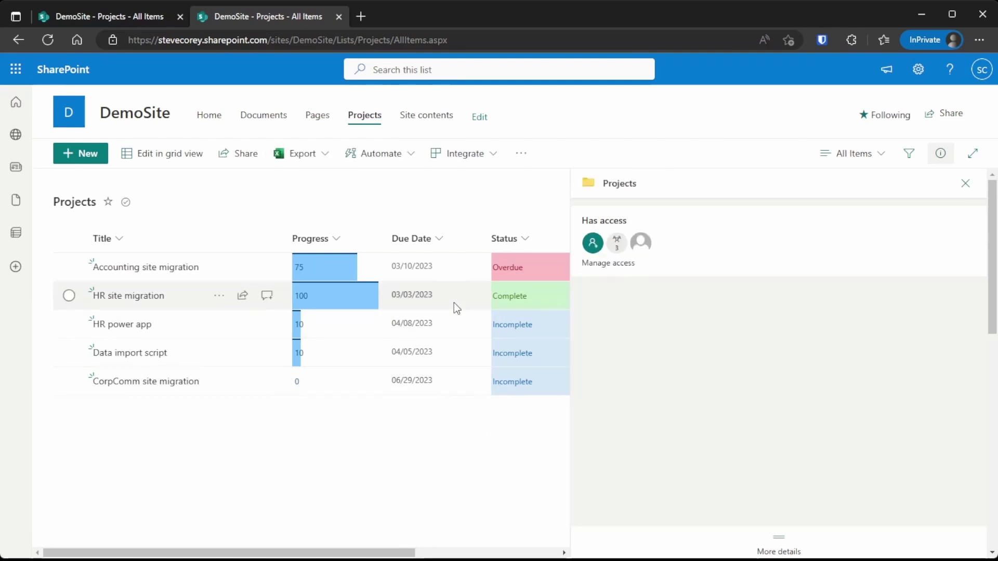
{"action": "left_click", "coordinate": [940, 154]}
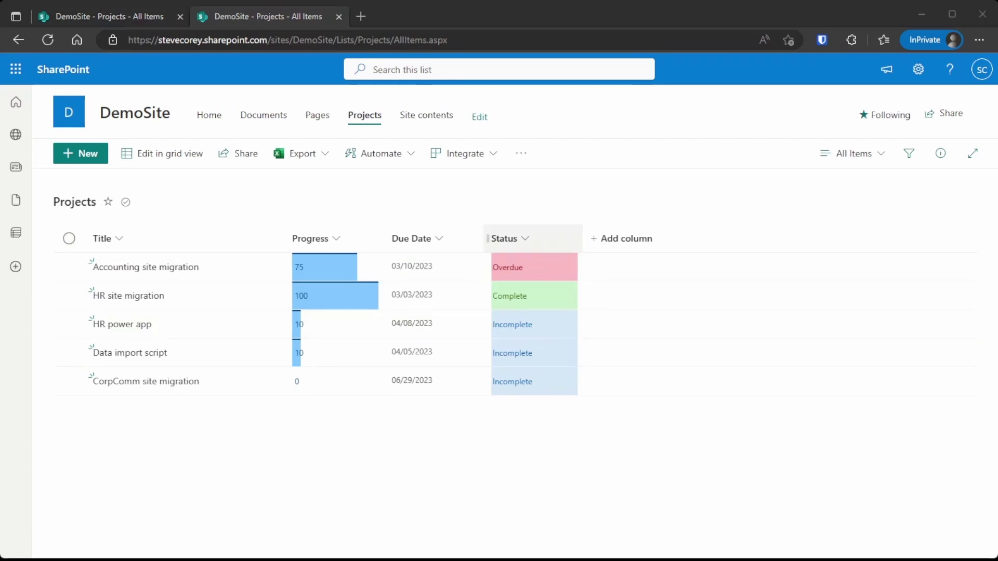
- Open the Status column's formatting JSON and examine its style settings and the Progress conditions that choose the class colours
{"action": "left_click", "coordinate": [504, 238]}
{"action": "mouse_move", "coordinate": [536, 359]}
{"action": "left_click", "coordinate": [626, 367]}
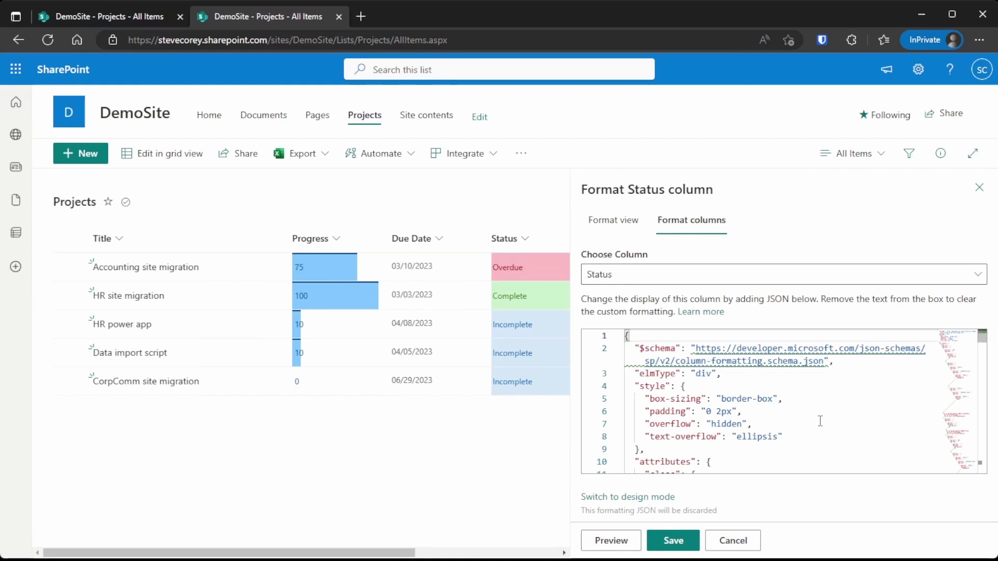
{"action": "scroll", "coordinate": [789, 418], "scroll_direction": "down", "scroll_amount": 1}
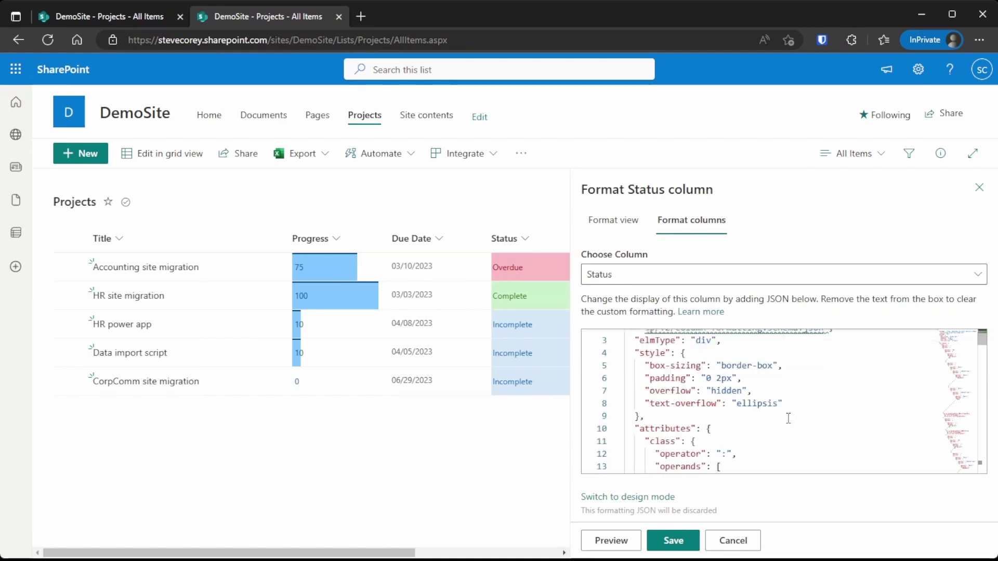
{"action": "scroll", "coordinate": [749, 390], "scroll_direction": "down", "scroll_amount": 5}
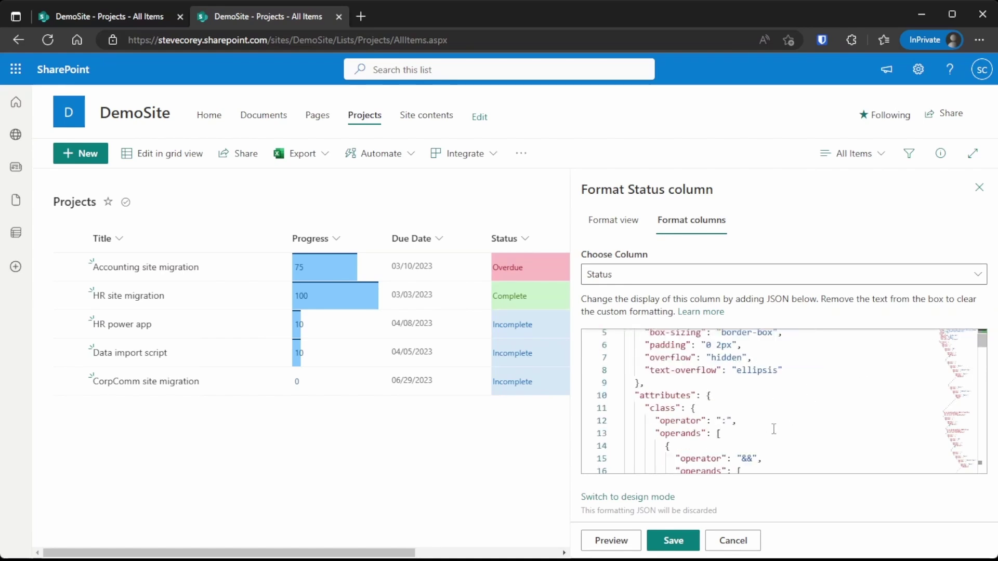
{"action": "scroll", "coordinate": [775, 428], "scroll_direction": "up", "scroll_amount": 5}
{"action": "scroll", "coordinate": [756, 392], "scroll_direction": "up", "scroll_amount": 2}
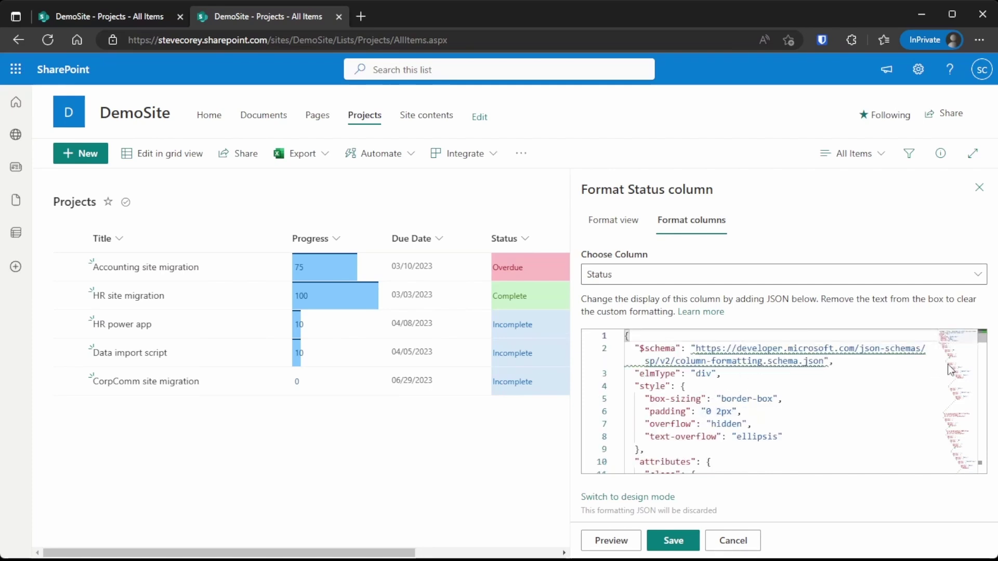
{"action": "mouse_move", "coordinate": [982, 336]}
{"action": "left_mouse_down"}
{"action": "mouse_move", "coordinate": [986, 467]}
{"action": "mouse_move", "coordinate": [979, 343]}
{"action": "left_mouse_up"}
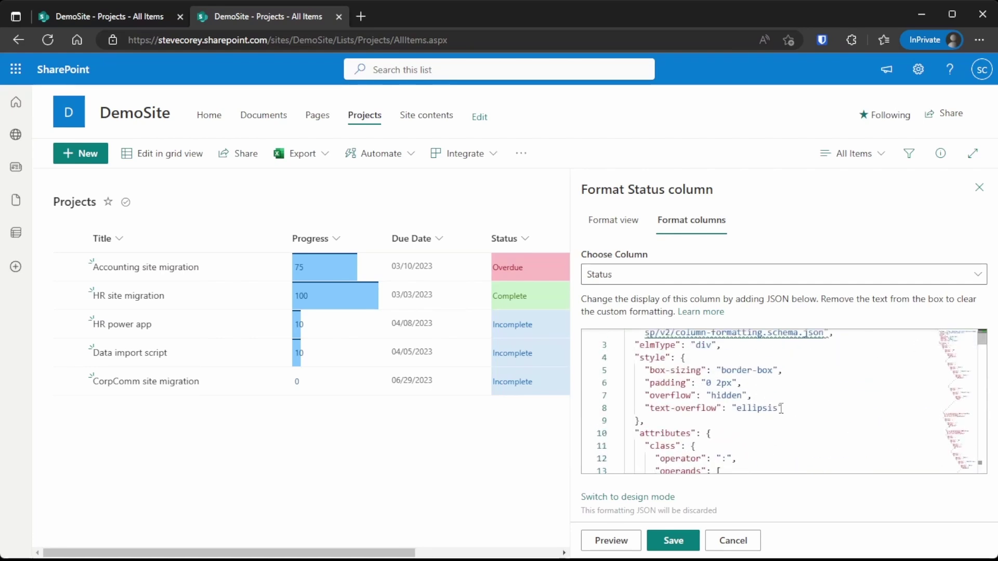
{"action": "scroll", "coordinate": [710, 411], "scroll_direction": "up", "scroll_amount": 1}
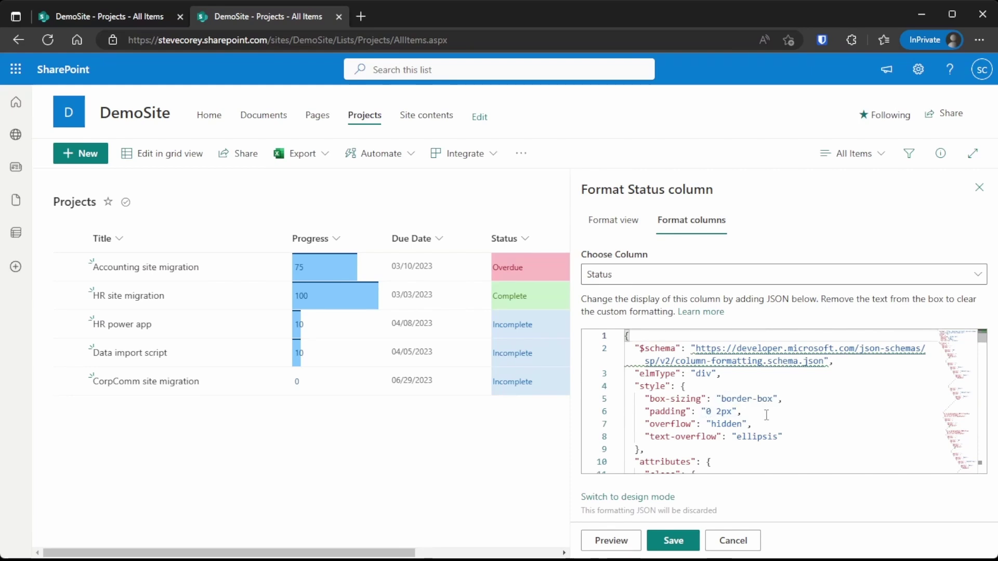
{"action": "double_click", "coordinate": [706, 373]}
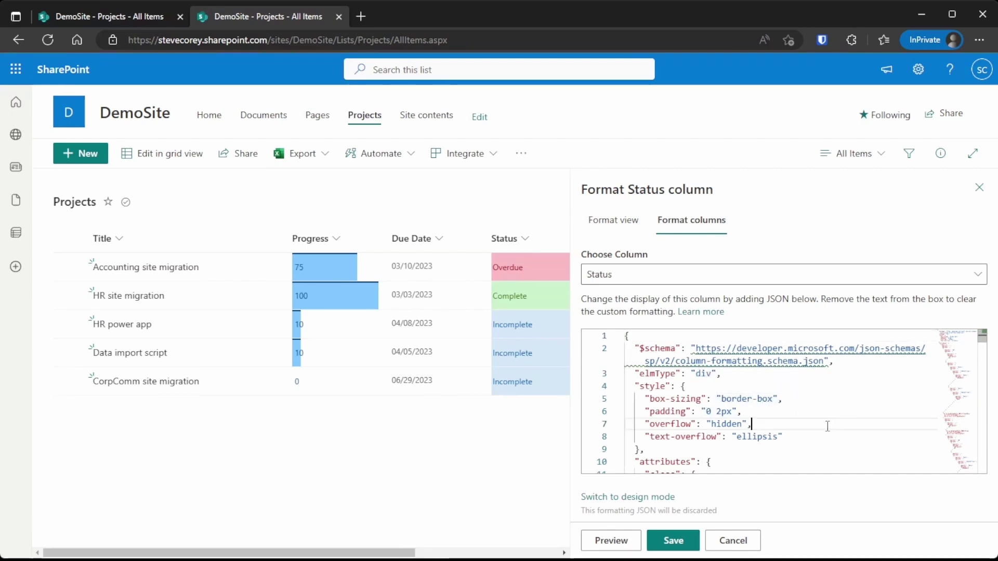
{"action": "scroll", "coordinate": [812, 446], "scroll_direction": "down", "scroll_amount": 2}
{"action": "scroll", "coordinate": [812, 445], "scroll_direction": "down", "scroll_amount": 1}
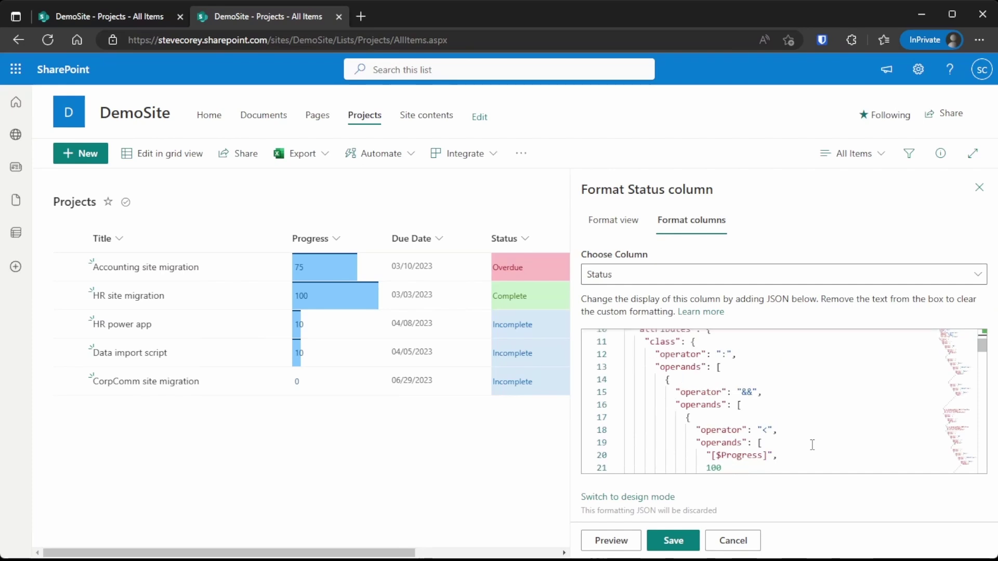
{"action": "left_click_drag", "start_coordinate": [982, 349], "coordinate": [982, 398]}
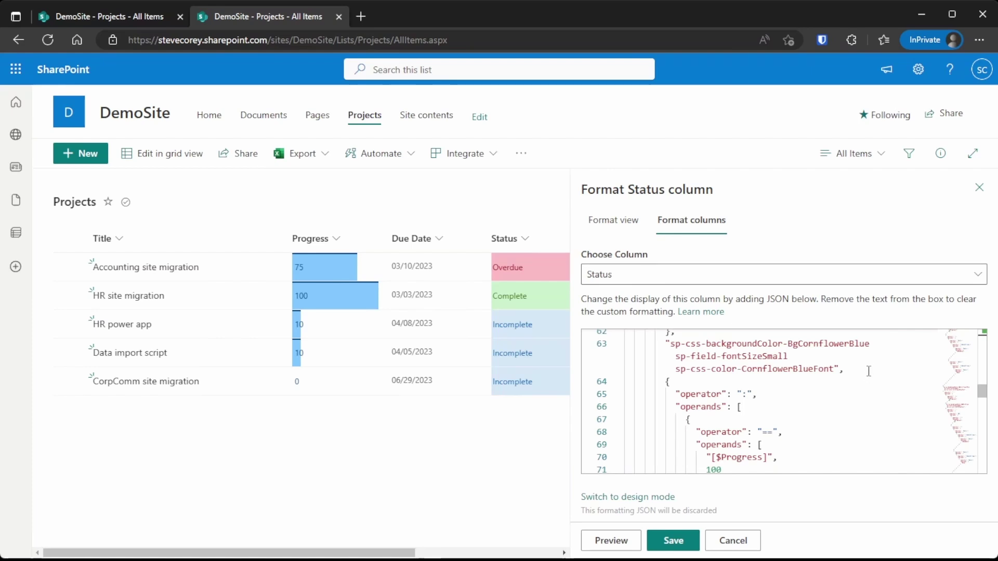
- Examine the DueDate and Progress conditions in the txtContent expression at the end of the Status formatting JSON
{"action": "left_click_drag", "start_coordinate": [982, 391], "coordinate": [985, 464]}
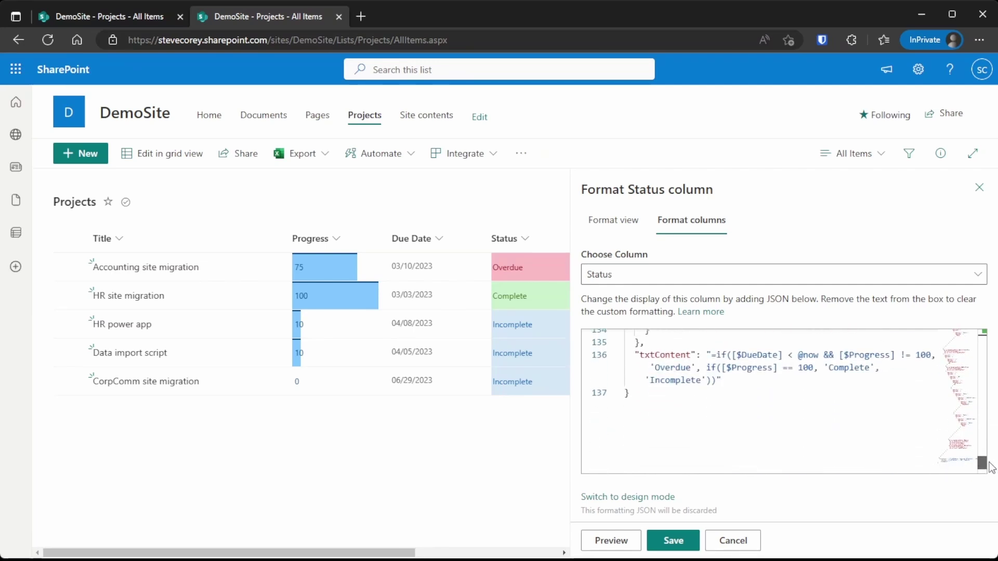
{"action": "left_click", "coordinate": [744, 382]}
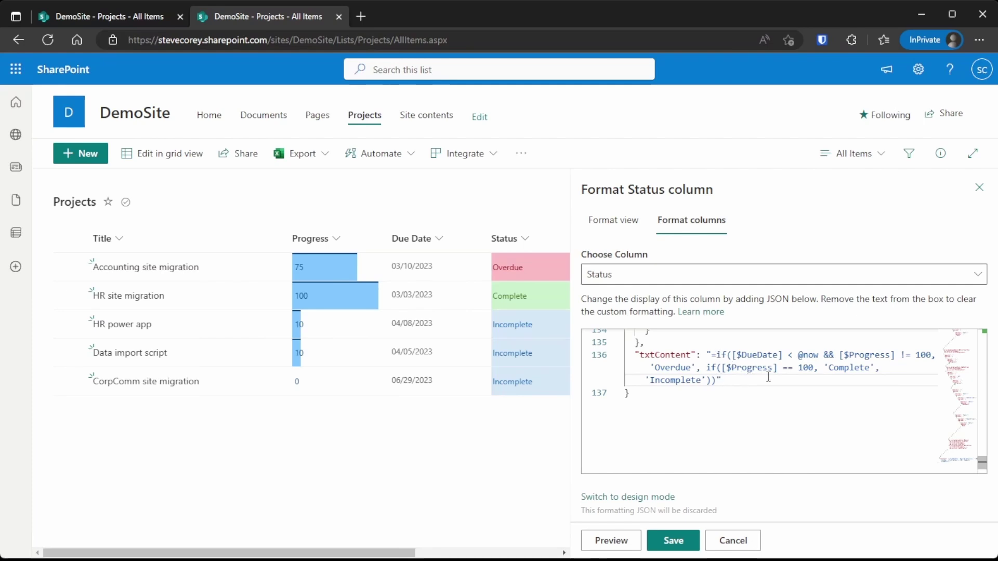
{"action": "double_click", "coordinate": [763, 358]}
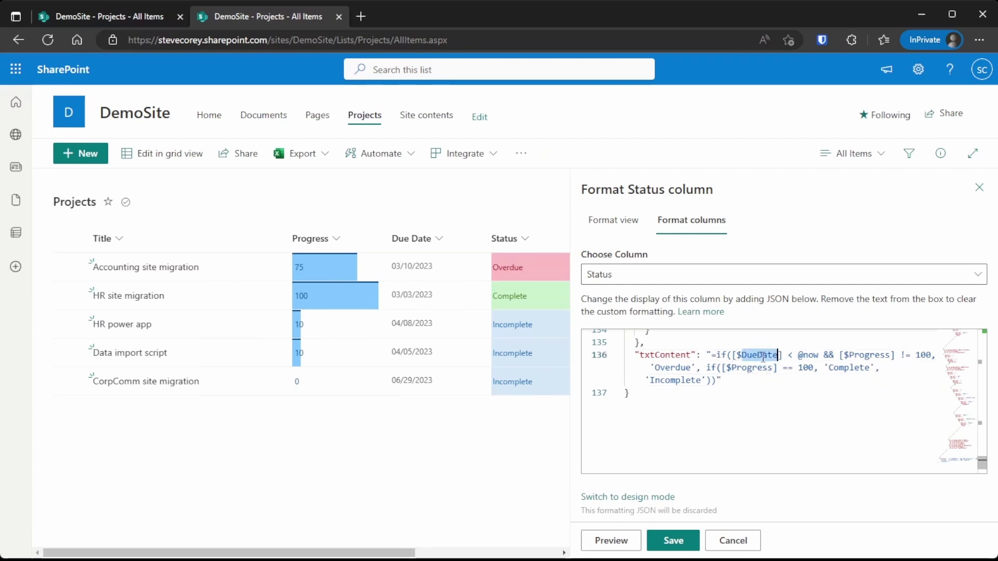
{"action": "double_click", "coordinate": [871, 356]}
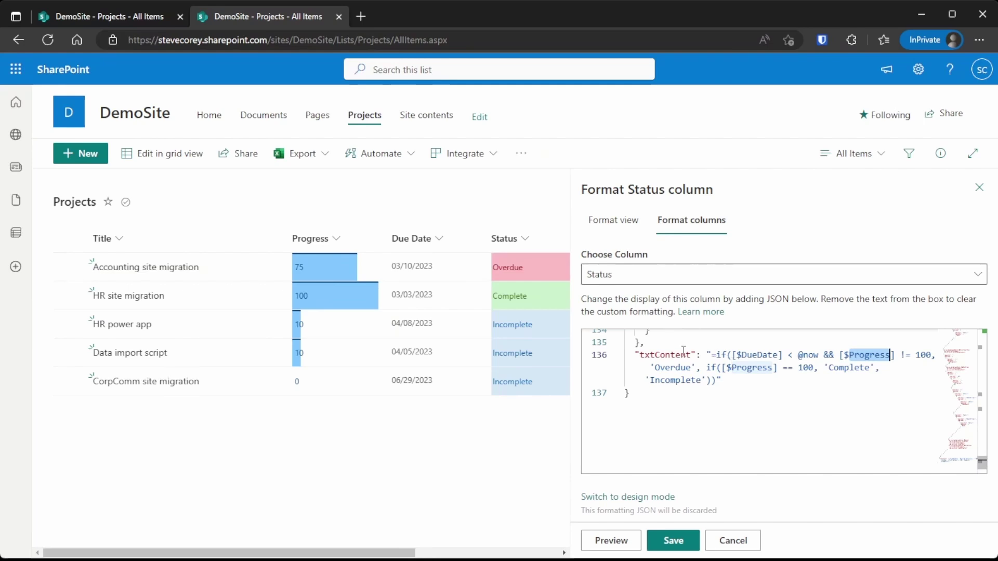
{"action": "triple_click", "coordinate": [656, 353]}
{"action": "left_click", "coordinate": [656, 355]}
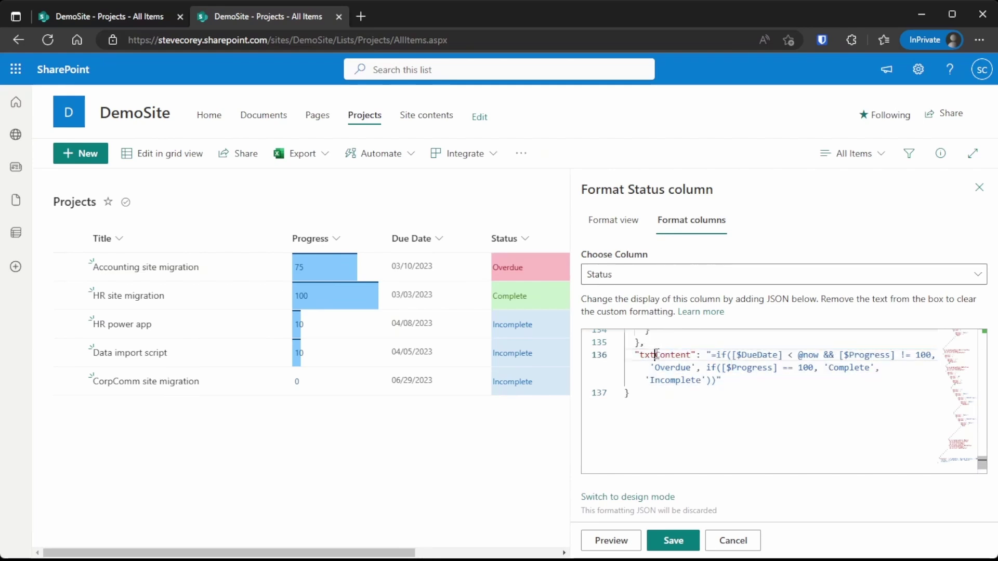
{"action": "triple_click", "coordinate": [656, 354]}
{"action": "left_click", "coordinate": [773, 387]}
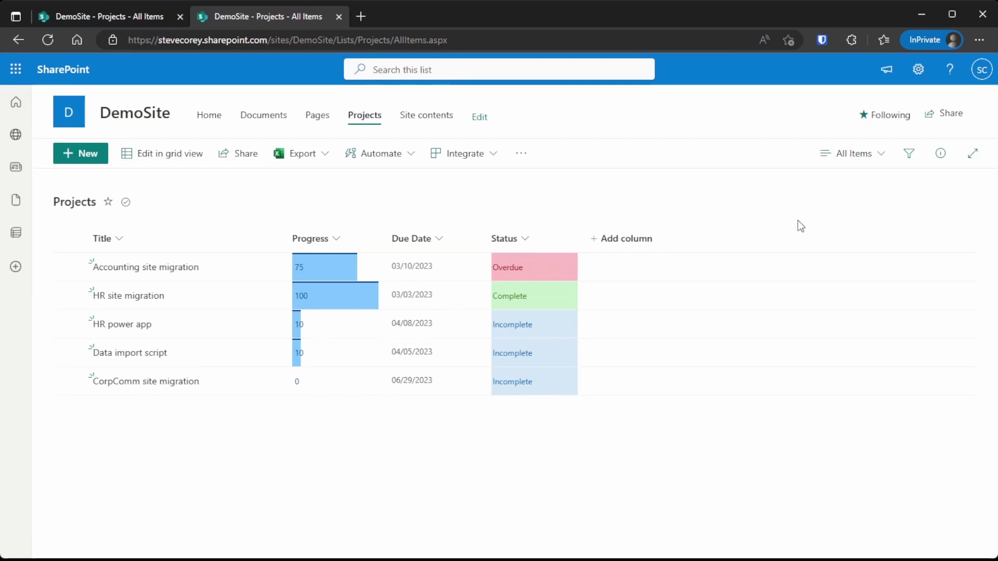
{"action": "left_click", "coordinate": [858, 161]}
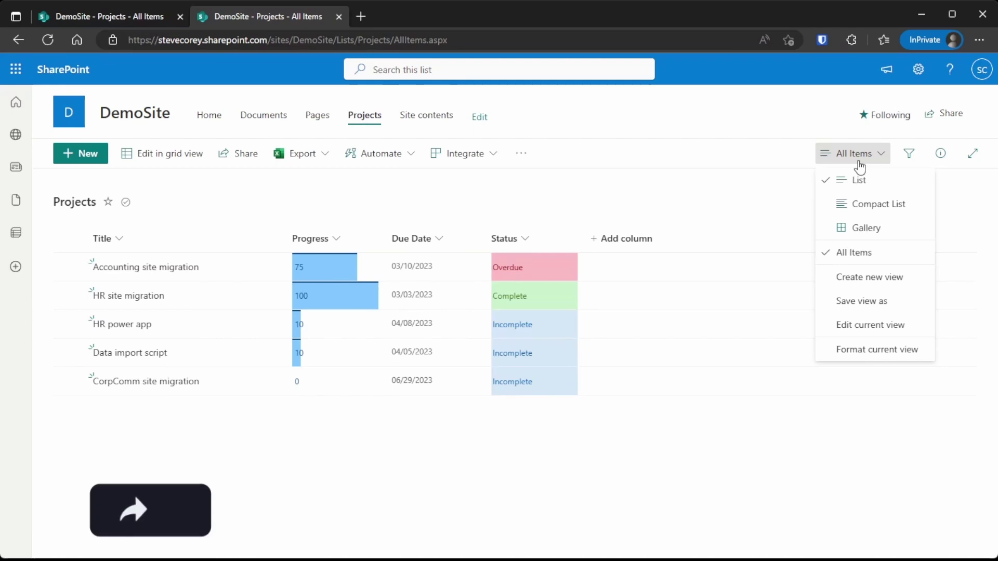
{"action": "left_click", "coordinate": [763, 182]}
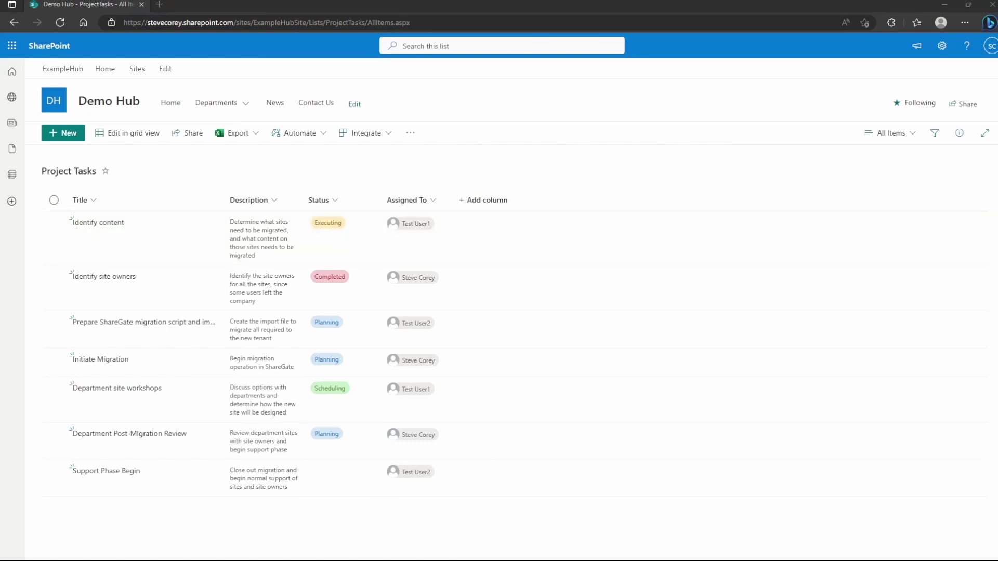
- Start a new view for the Project Tasks list and name it Task Board
{"action": "left_click", "coordinate": [891, 133]}
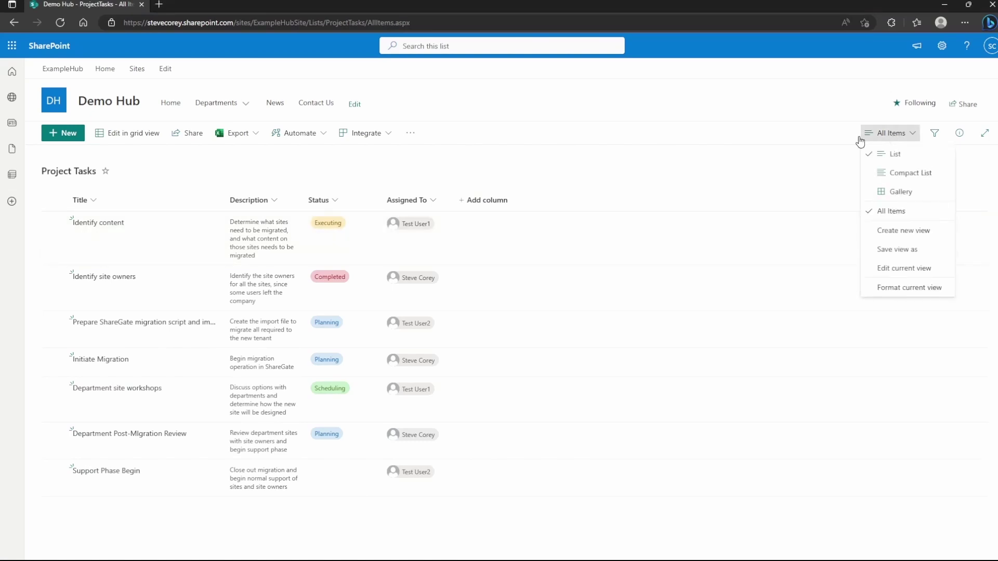
{"action": "left_click", "coordinate": [891, 232]}
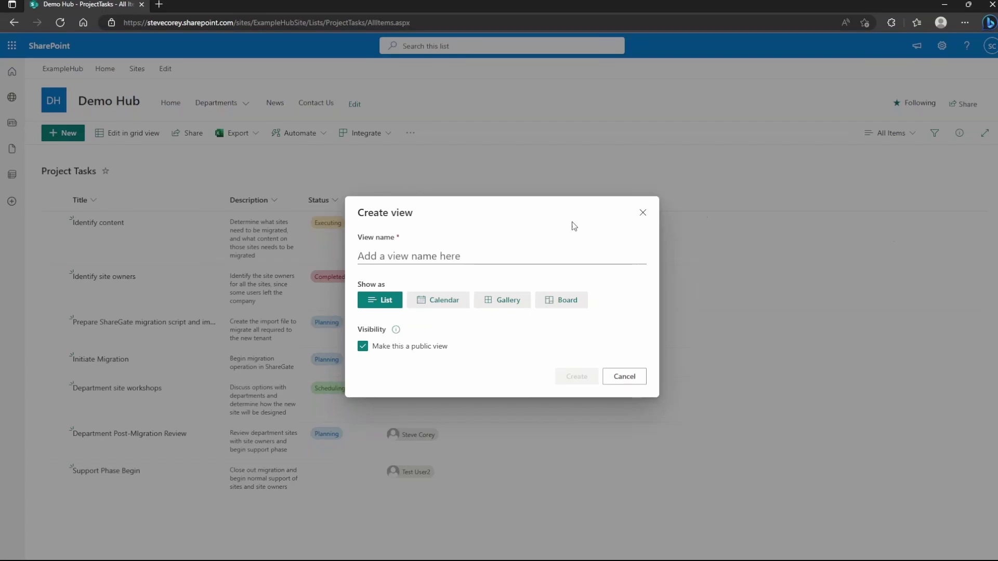
{"action": "left_click", "coordinate": [399, 258]}
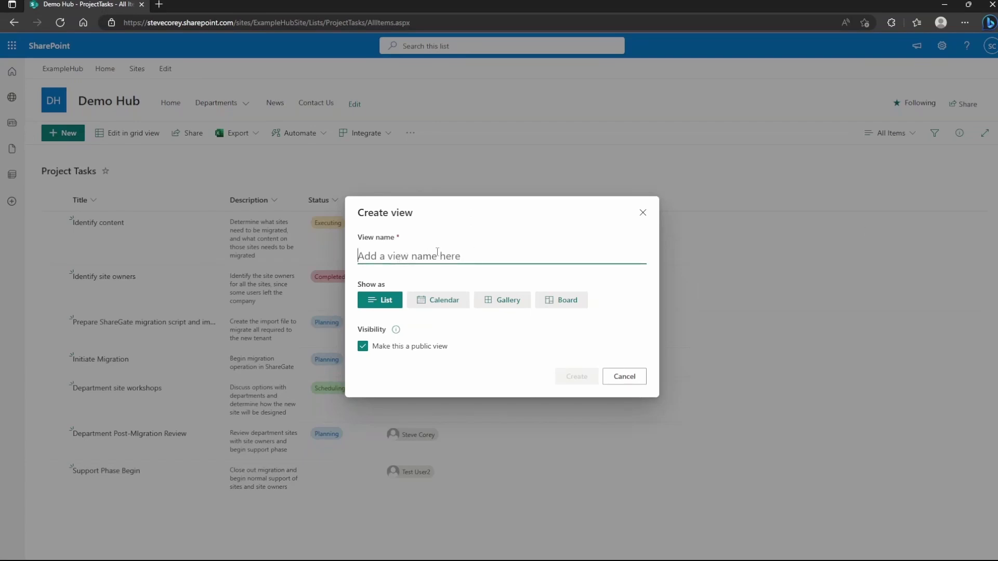
{"action": "type", "text": "B"}
{"action": "key", "text": "BackSpace"}
{"action": "type", "text": "Task Board"}
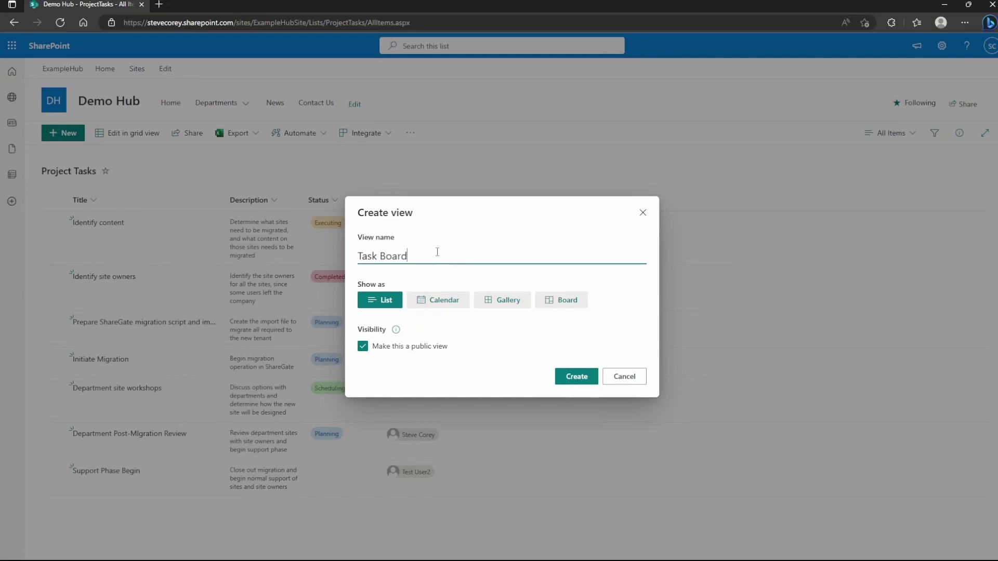
- Make the new view a board organized by the Status column and create it
{"action": "left_click", "coordinate": [561, 301]}
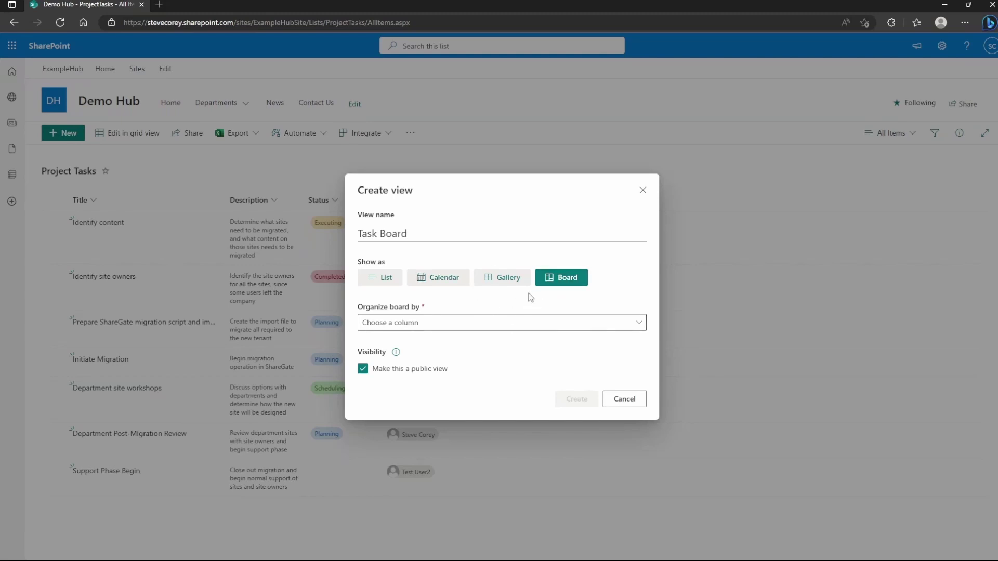
{"action": "left_click", "coordinate": [502, 323]}
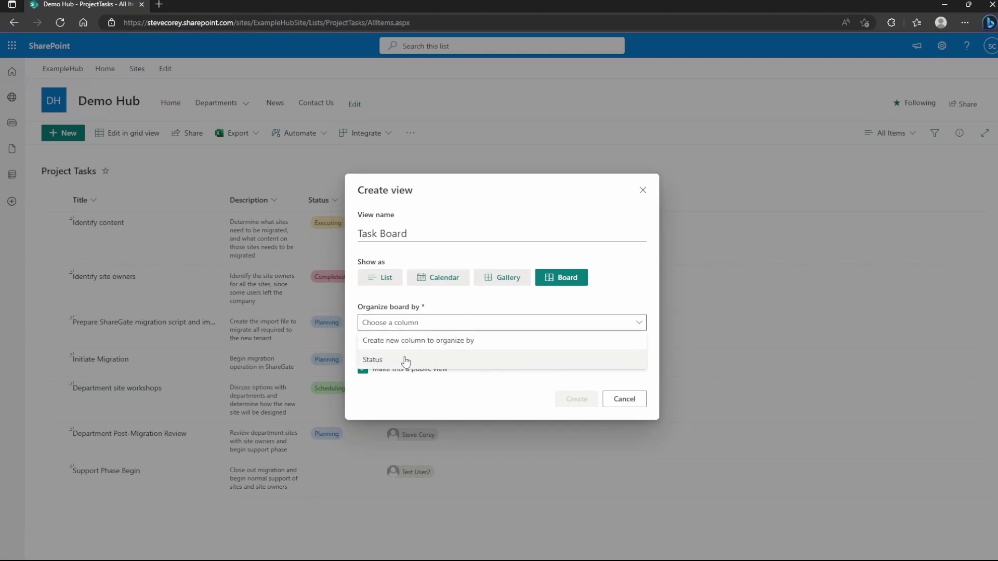
{"action": "left_click", "coordinate": [385, 365]}
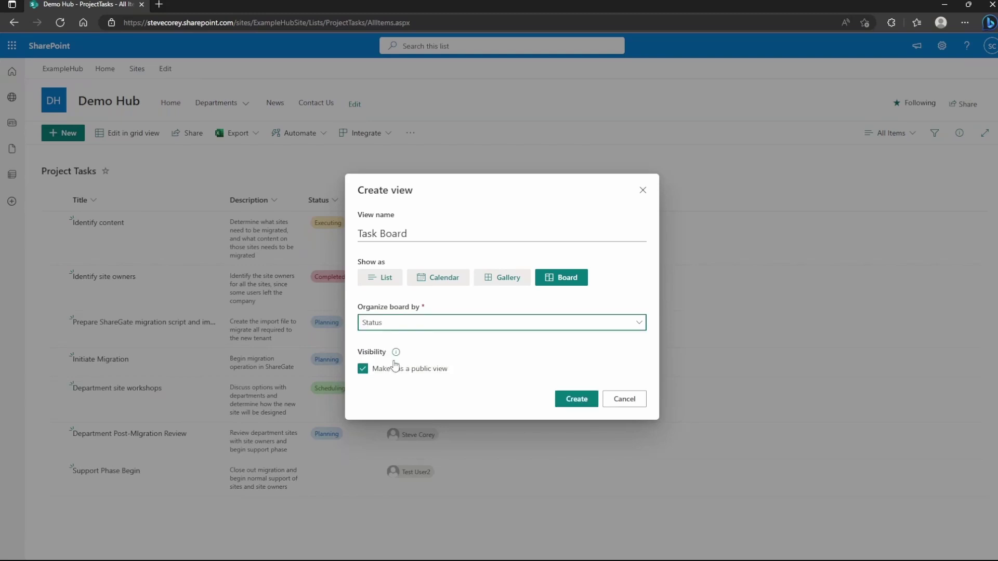
{"action": "left_click", "coordinate": [575, 403]}
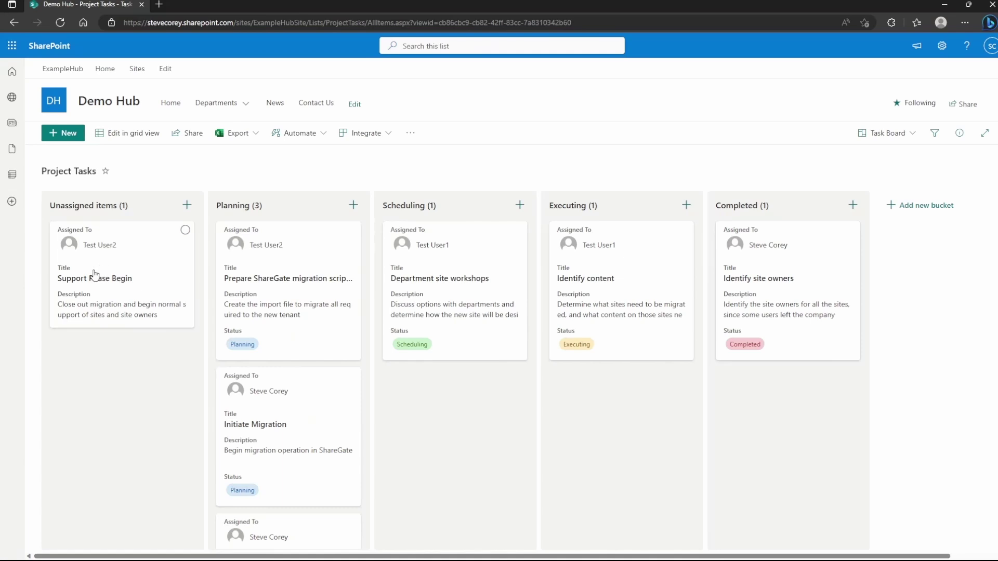
- Move the Support Phase Begin card from Unassigned items to the Planning bucket and switch the list to the All Items view
{"action": "left_click_drag", "start_coordinate": [95, 276], "coordinate": [245, 288]}
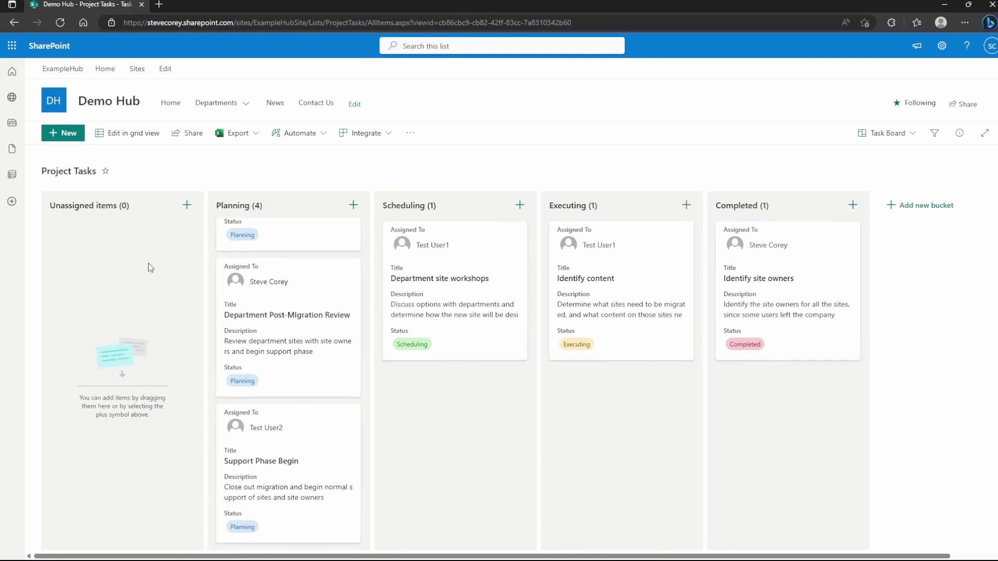
{"action": "left_click", "coordinate": [889, 137]}
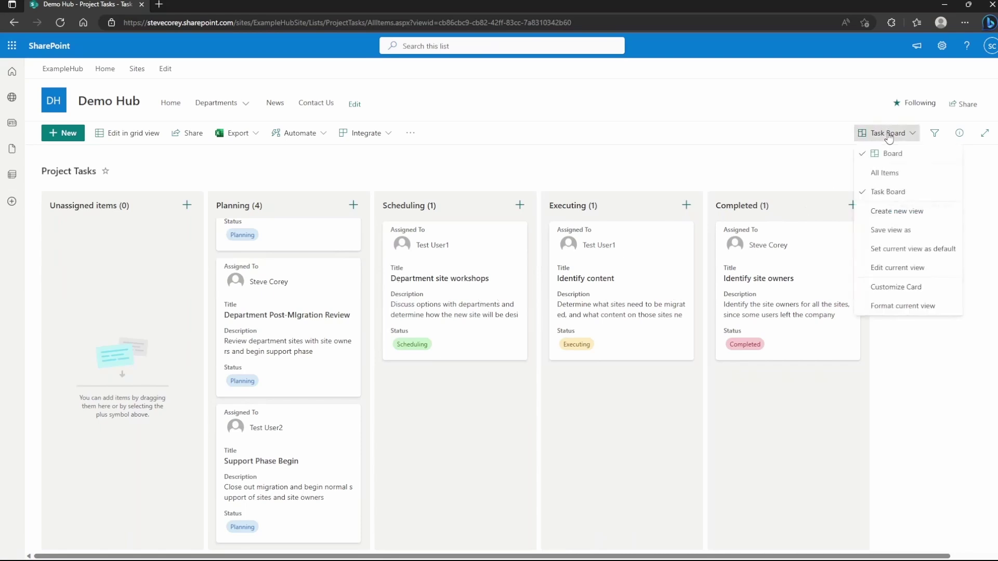
{"action": "left_click", "coordinate": [875, 177]}
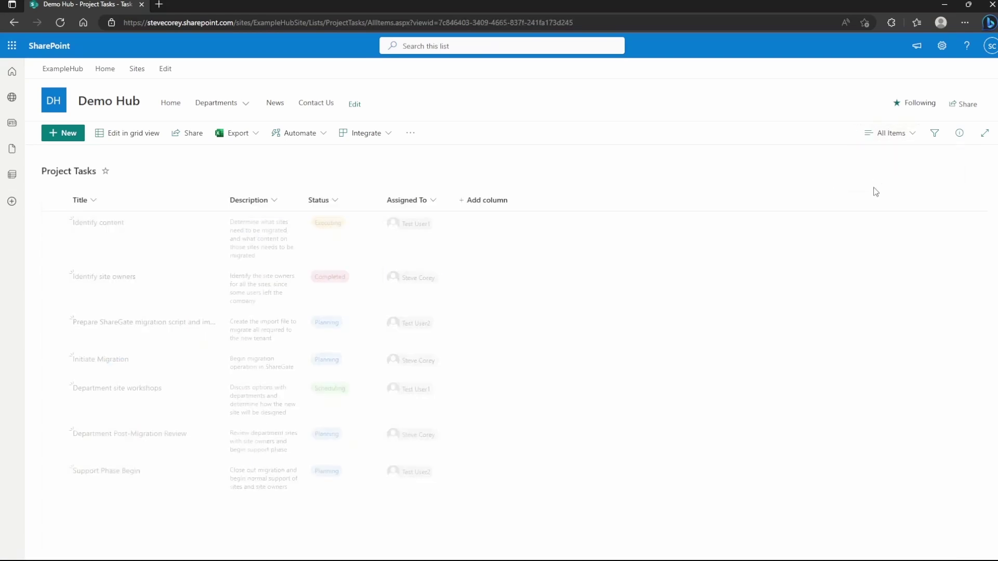
- Switch the Project Tasks list to the Task Board view and add a new bucket named Status 1
{"action": "left_click", "coordinate": [472, 469]}
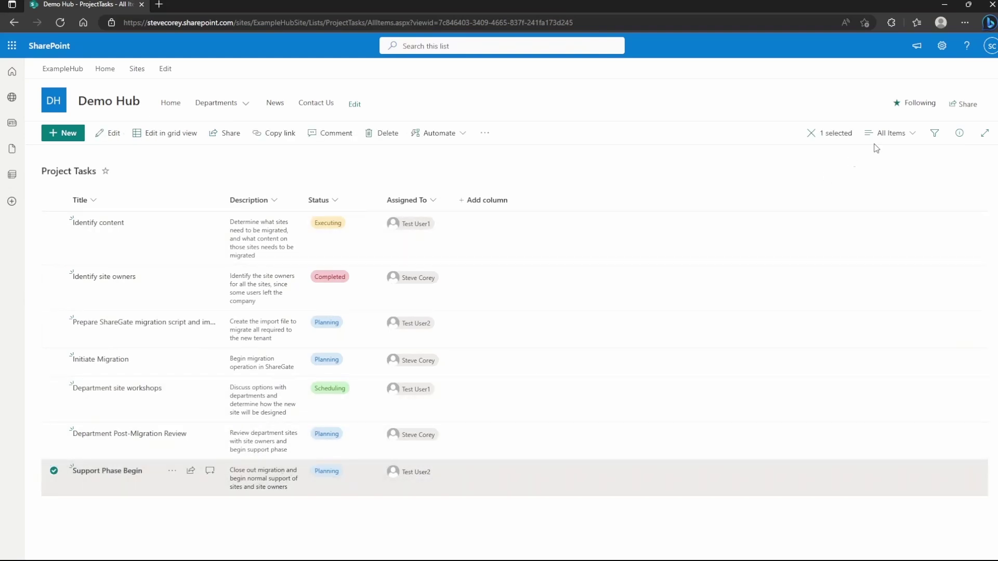
{"action": "left_click", "coordinate": [890, 134]}
{"action": "left_click", "coordinate": [890, 229]}
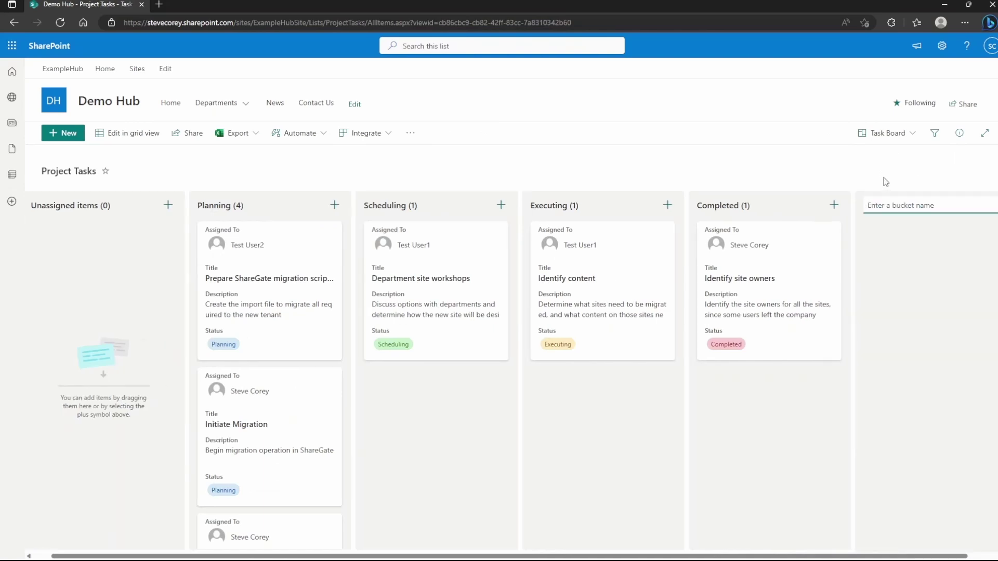
{"action": "type", "text": "Status 1"}
{"action": "key", "text": "Return"}
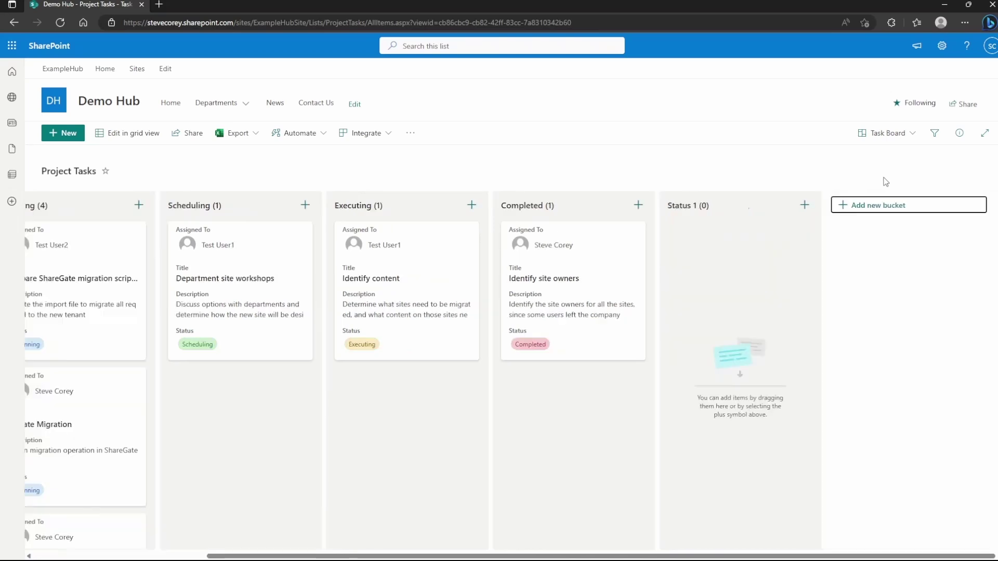
- Open the Status column in the list settings and remove the Status 1 choice
{"action": "left_click", "coordinate": [941, 46]}
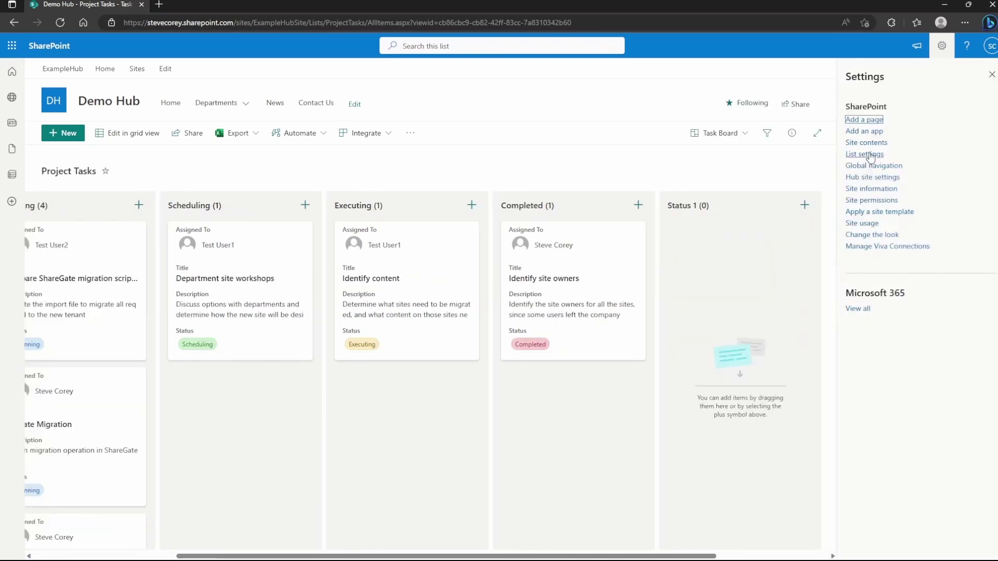
{"action": "left_click", "coordinate": [870, 155]}
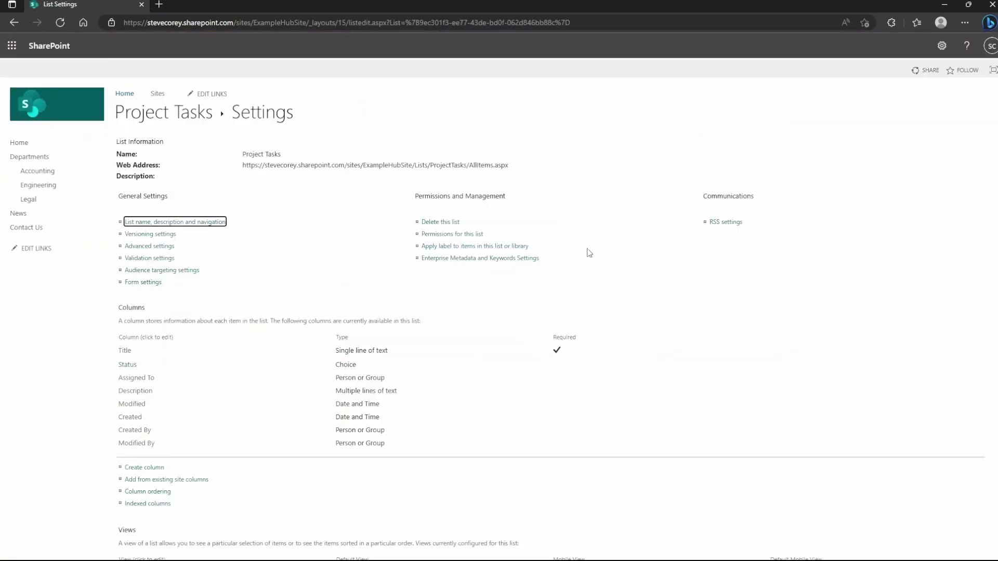
{"action": "left_click", "coordinate": [129, 366]}
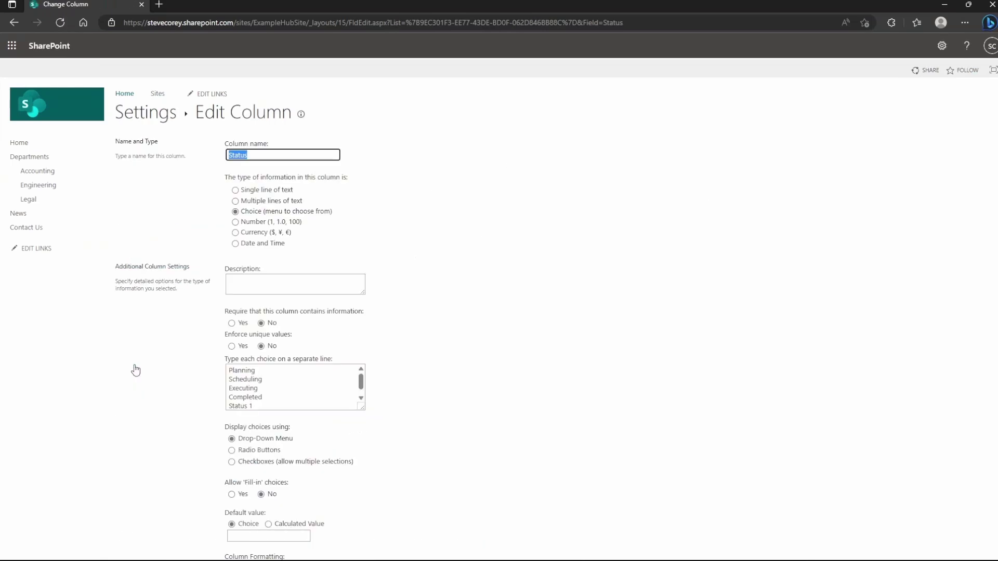
{"action": "left_click_drag", "start_coordinate": [361, 408], "coordinate": [363, 416]}
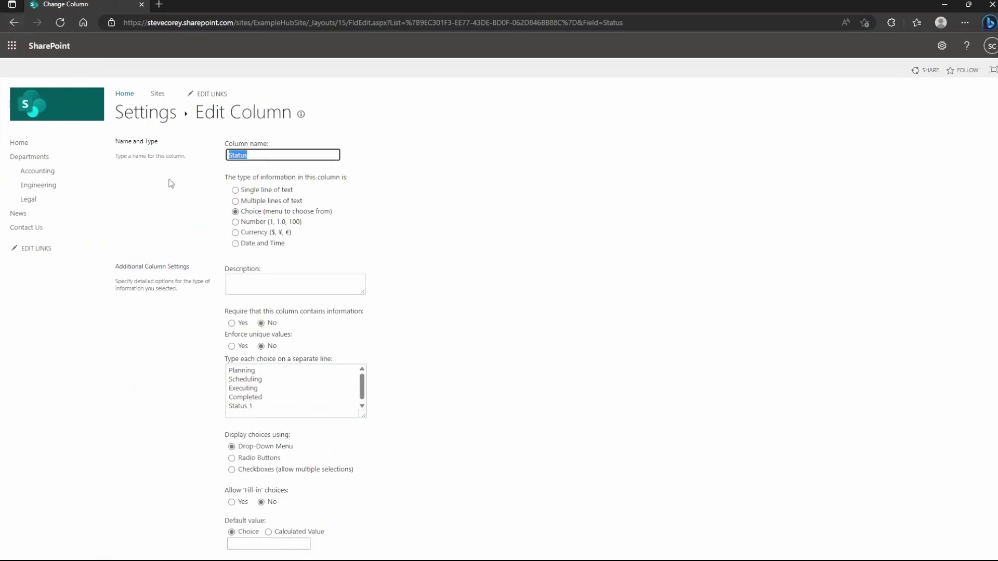
{"action": "left_click", "coordinate": [286, 407]}
{"action": "key", "text": "shift+Home"}
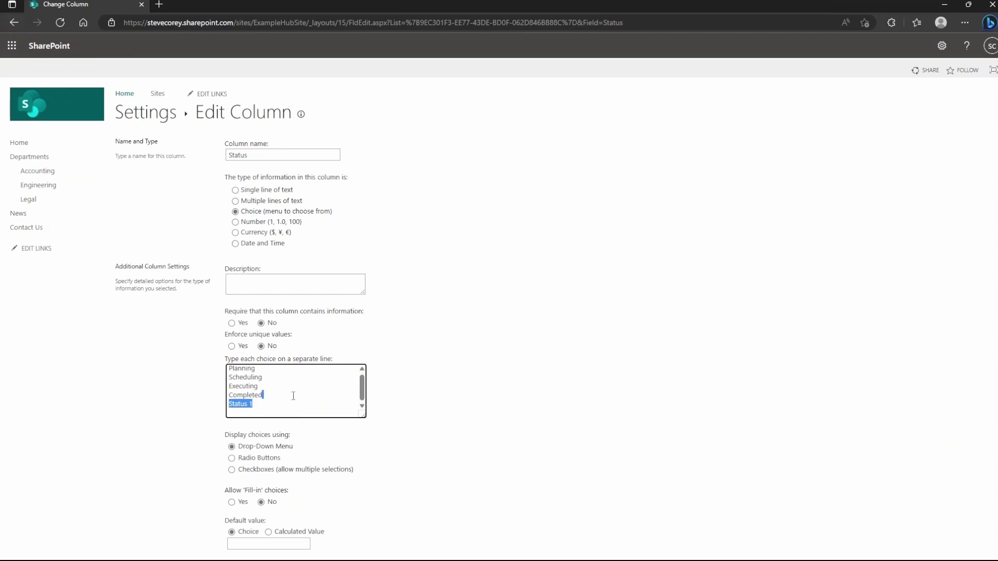
{"action": "key", "text": "BackSpace"}
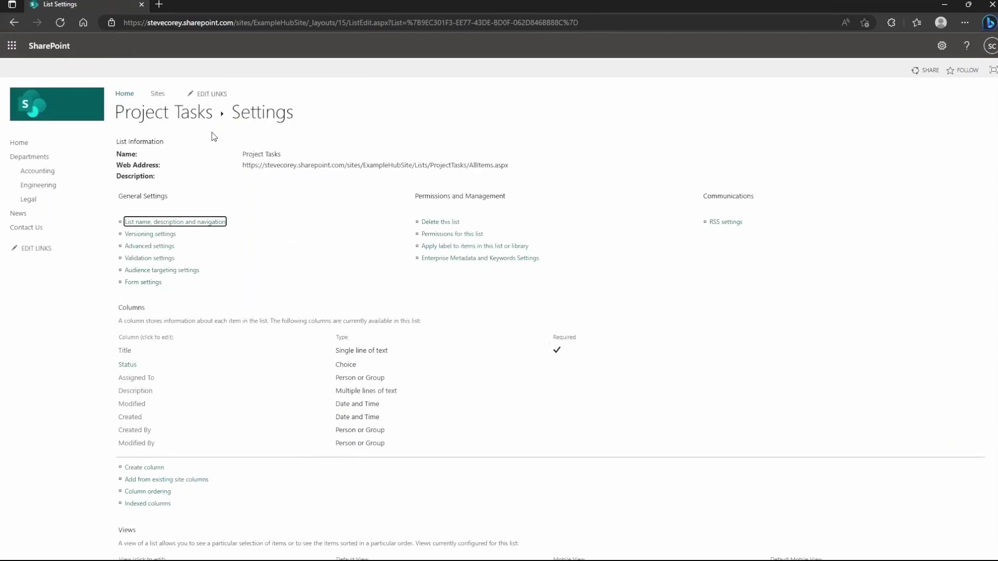
- Return to the Project Tasks list and switch it to the Task Board view
{"action": "left_click", "coordinate": [174, 106]}
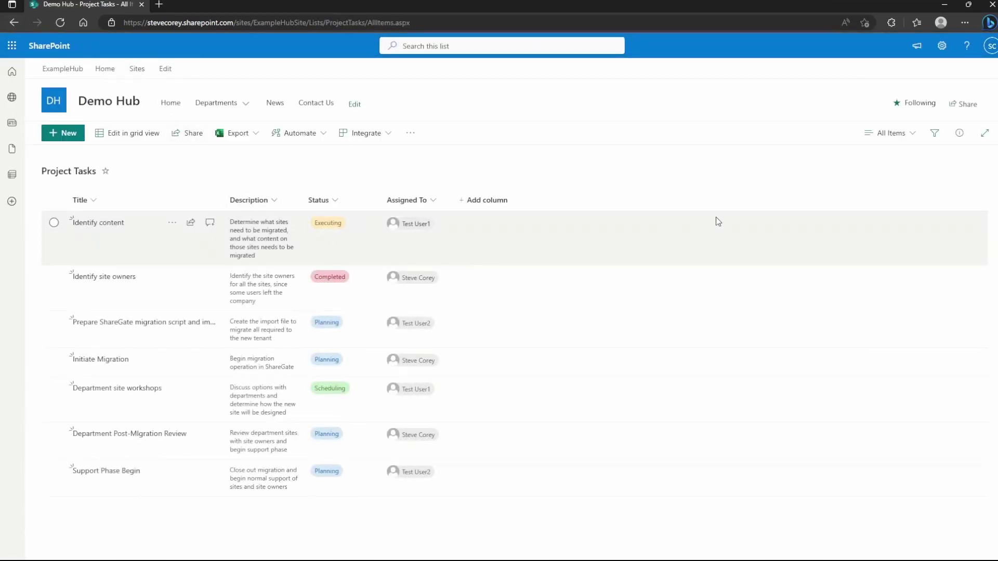
{"action": "left_click", "coordinate": [895, 133]}
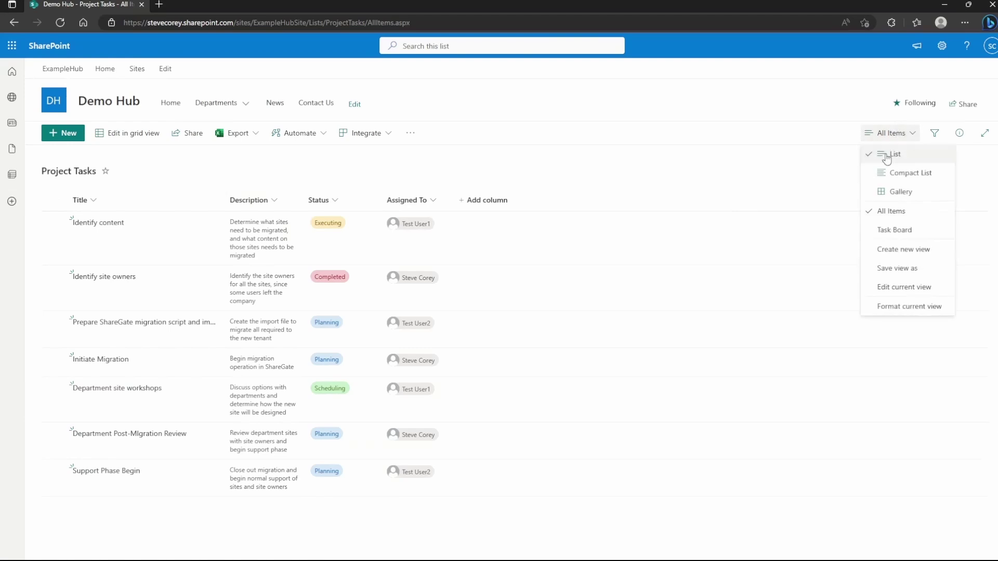
{"action": "left_click", "coordinate": [904, 230]}
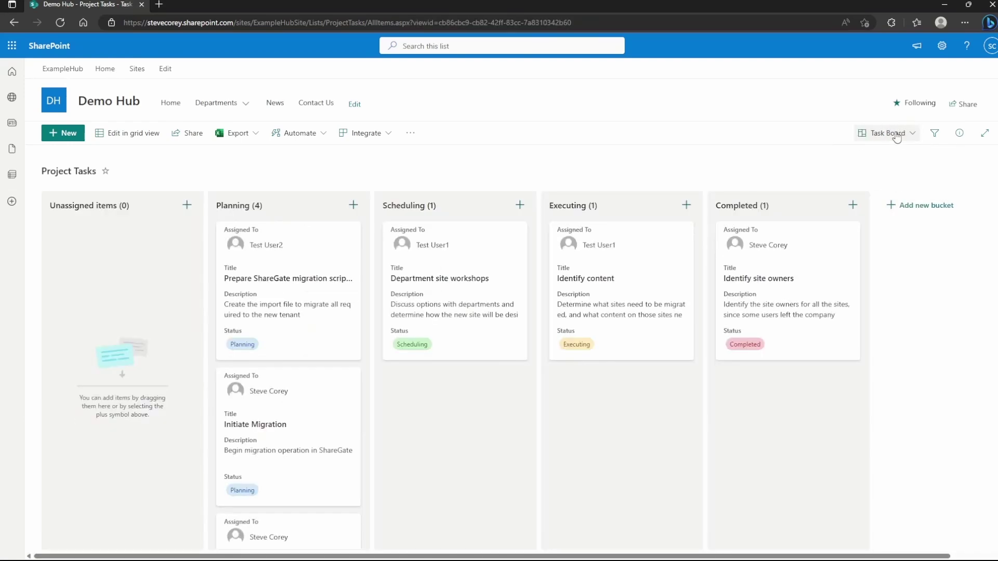
- Customize the board's card to leave out Description and Status and place Assigned To last
{"action": "left_click", "coordinate": [896, 134]}
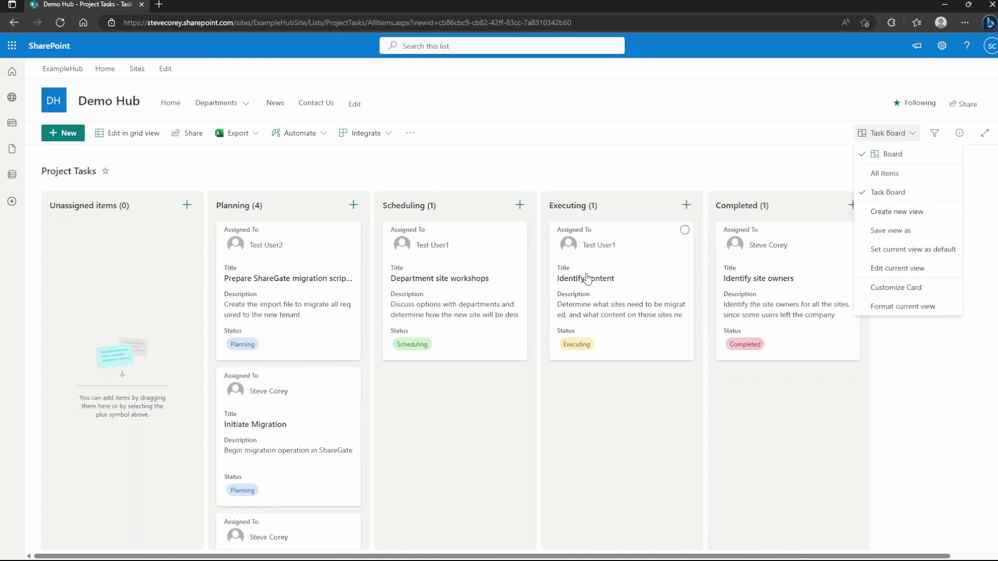
{"action": "left_click", "coordinate": [926, 289]}
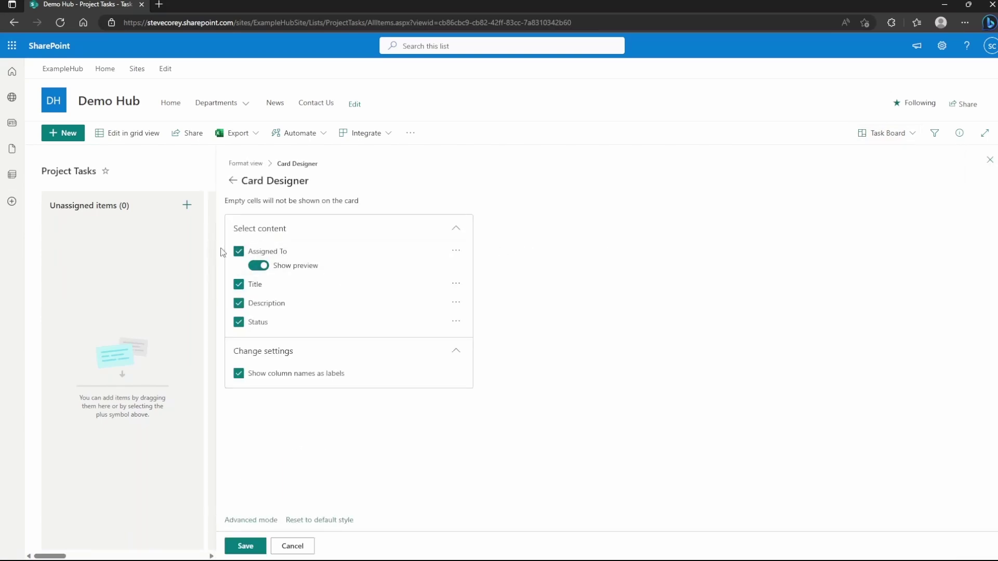
{"action": "left_click_drag", "start_coordinate": [216, 250], "coordinate": [699, 265]}
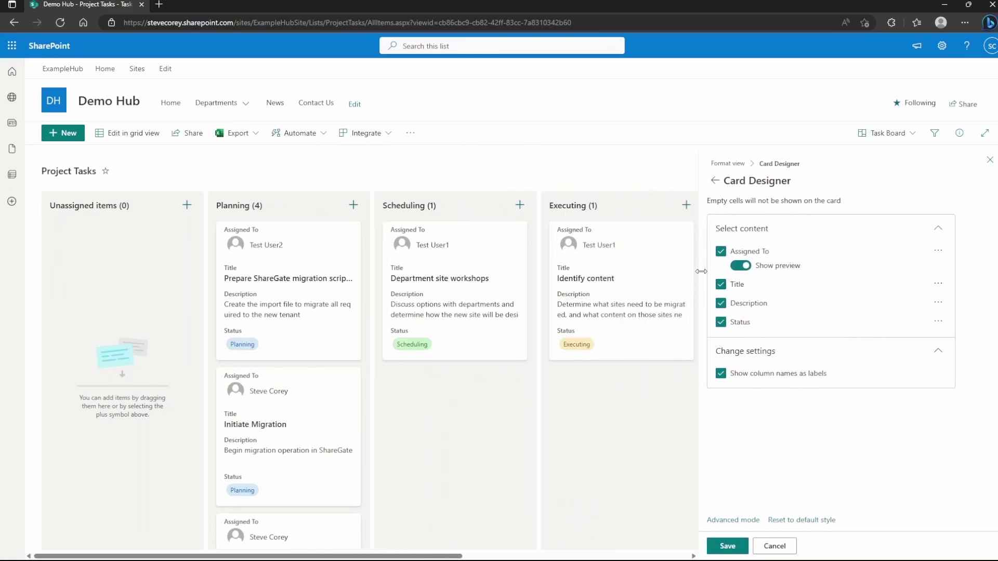
{"action": "left_click", "coordinate": [720, 305]}
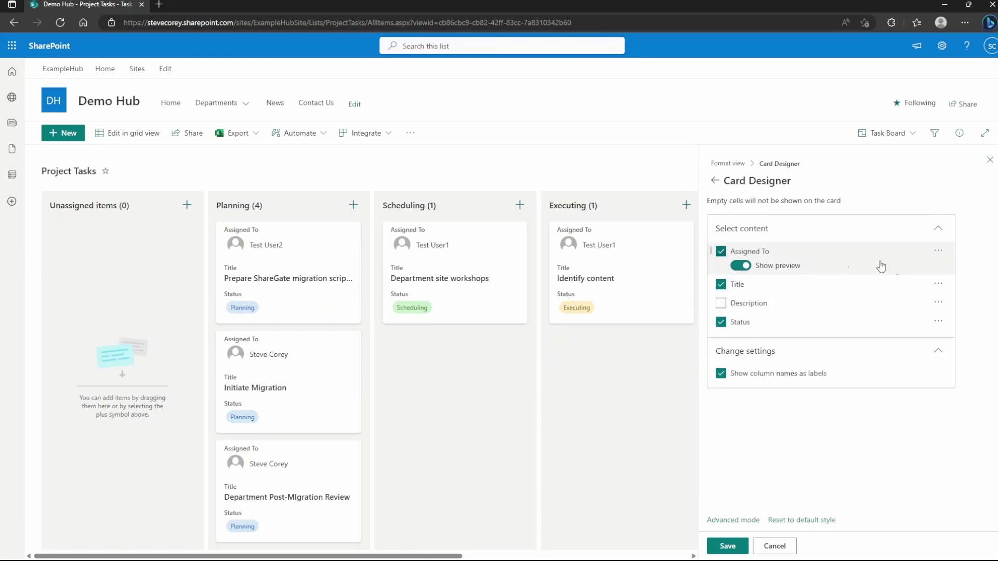
{"action": "left_click_drag", "start_coordinate": [805, 257], "coordinate": [806, 329]}
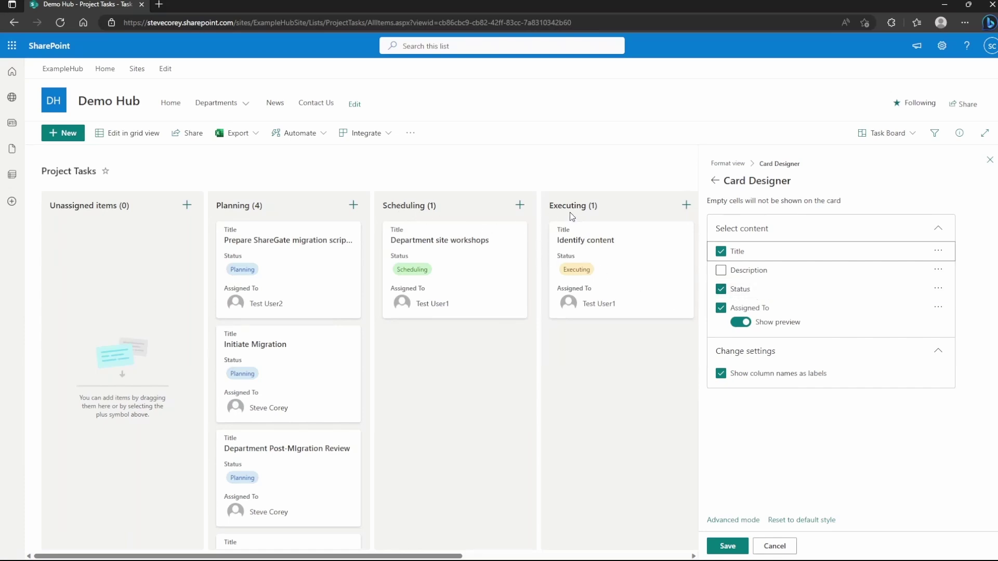
{"action": "left_click", "coordinate": [721, 289]}
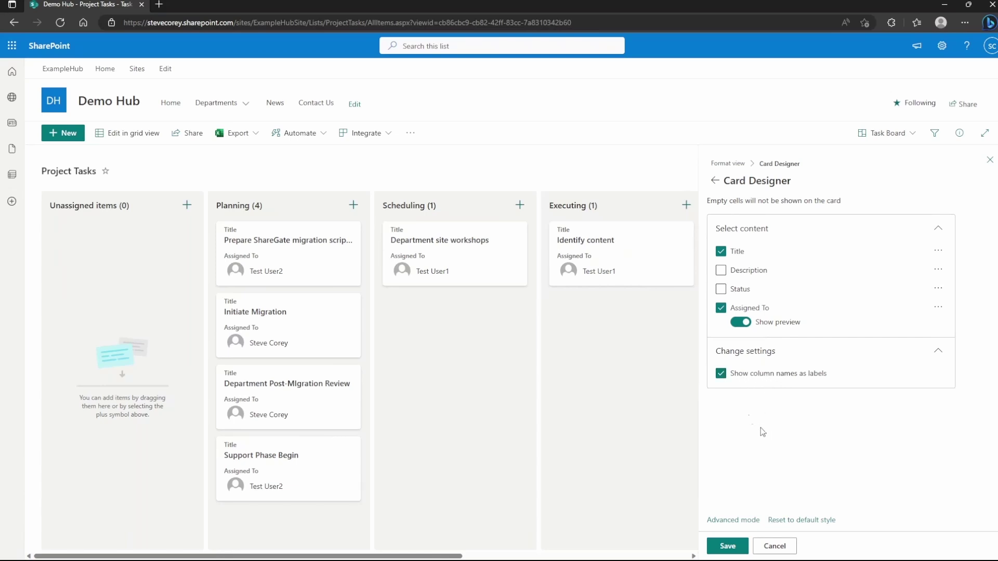
- Open the card design's JSON in advanced mode and examine the AssignedTo display condition and label expression
{"action": "left_click", "coordinate": [741, 521]}
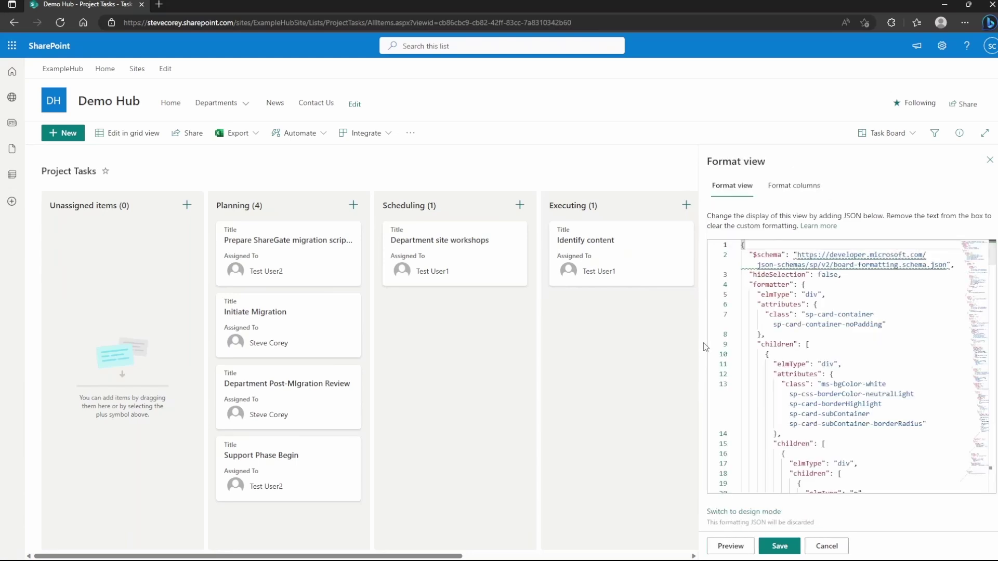
{"action": "left_click_drag", "start_coordinate": [700, 343], "coordinate": [520, 343]}
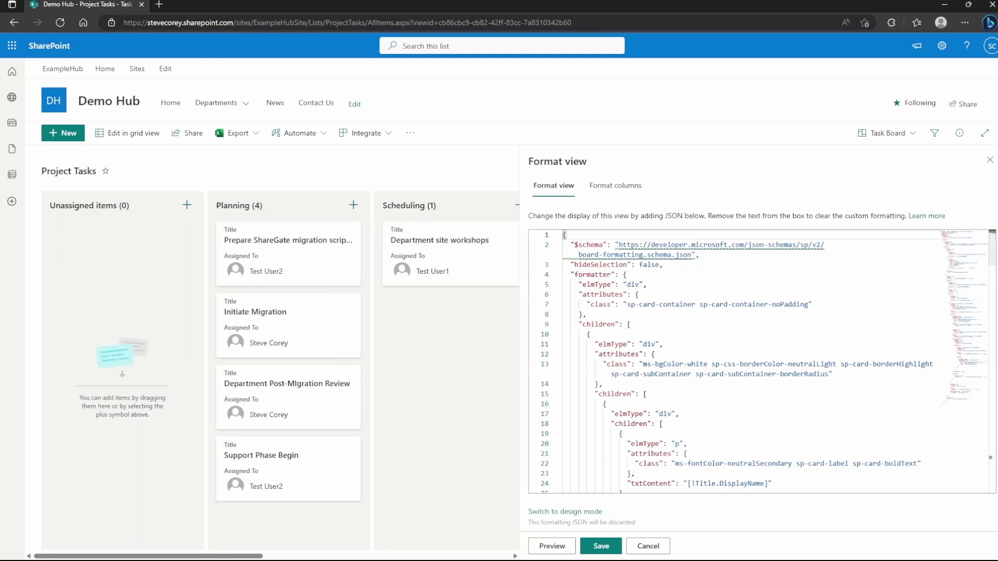
{"action": "scroll", "coordinate": [813, 345], "scroll_direction": "down", "scroll_amount": 3}
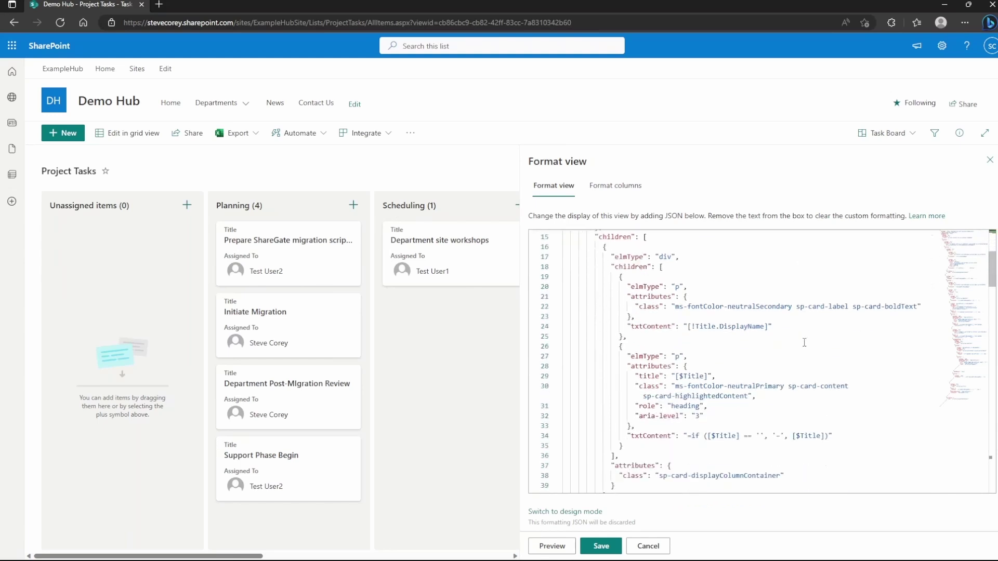
{"action": "scroll", "coordinate": [804, 343], "scroll_direction": "down", "scroll_amount": 1}
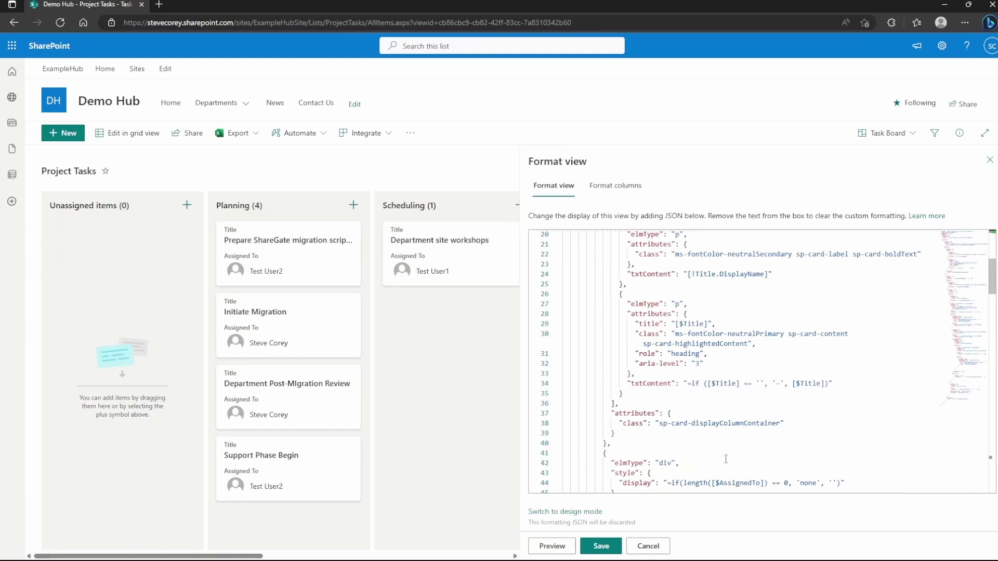
{"action": "scroll", "coordinate": [733, 457], "scroll_direction": "down", "scroll_amount": 3}
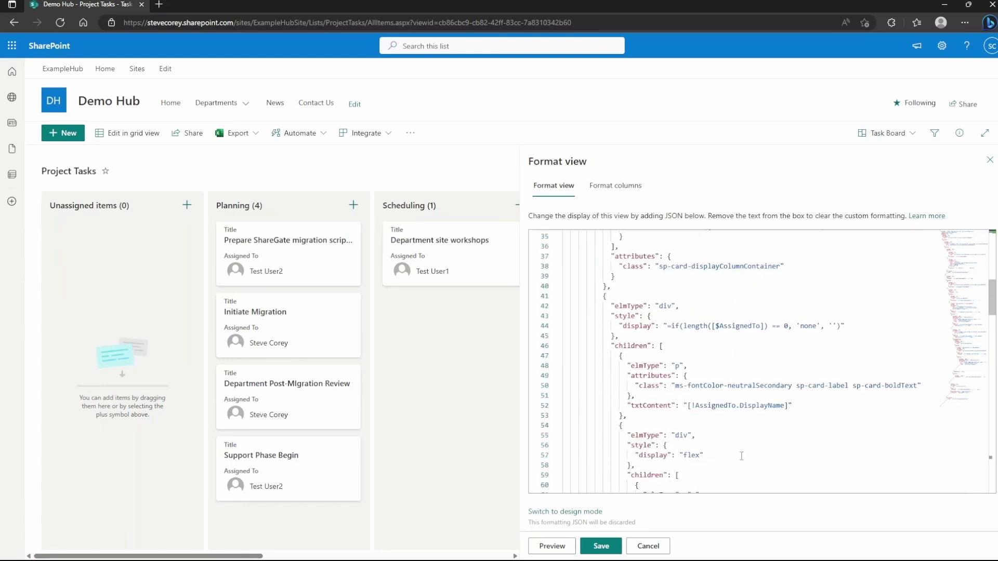
{"action": "double_click", "coordinate": [715, 406]}
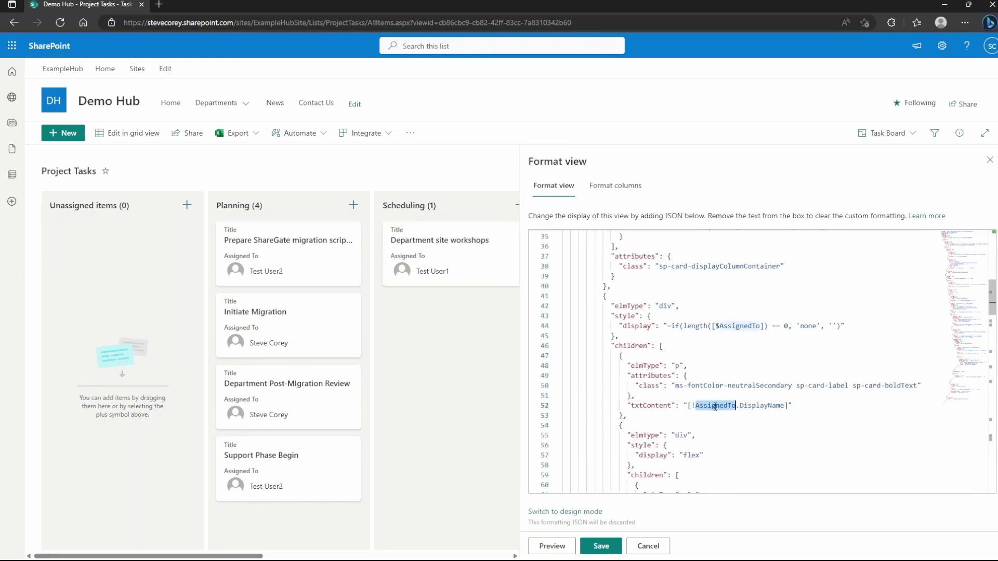
{"action": "double_click", "coordinate": [748, 325]}
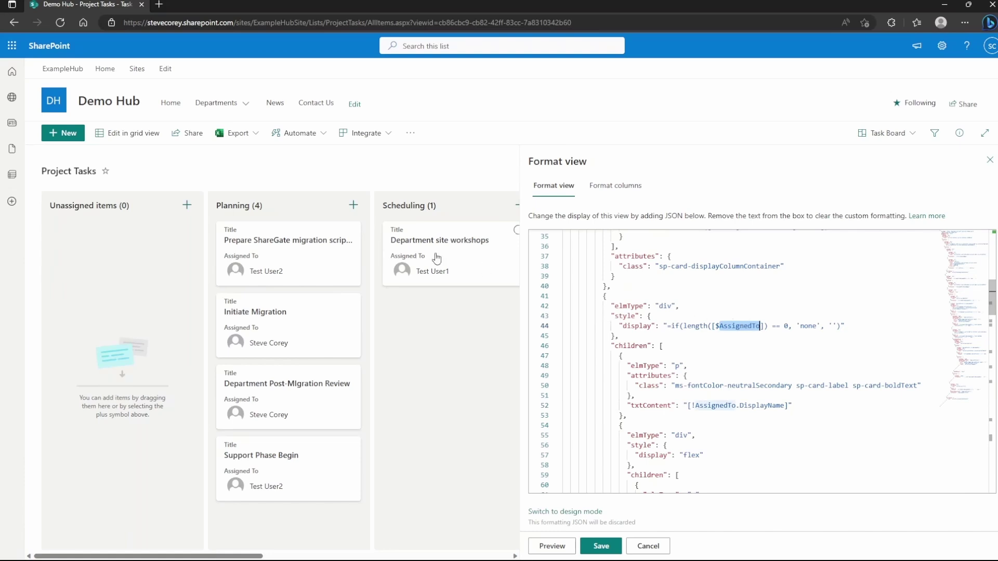
- Prefix the Title value in its txtContent expression with 'Title: ' + and preview the cards
{"action": "scroll", "coordinate": [727, 358], "scroll_direction": "up", "scroll_amount": 3}
{"action": "scroll", "coordinate": [716, 384], "scroll_direction": "up", "scroll_amount": 2}
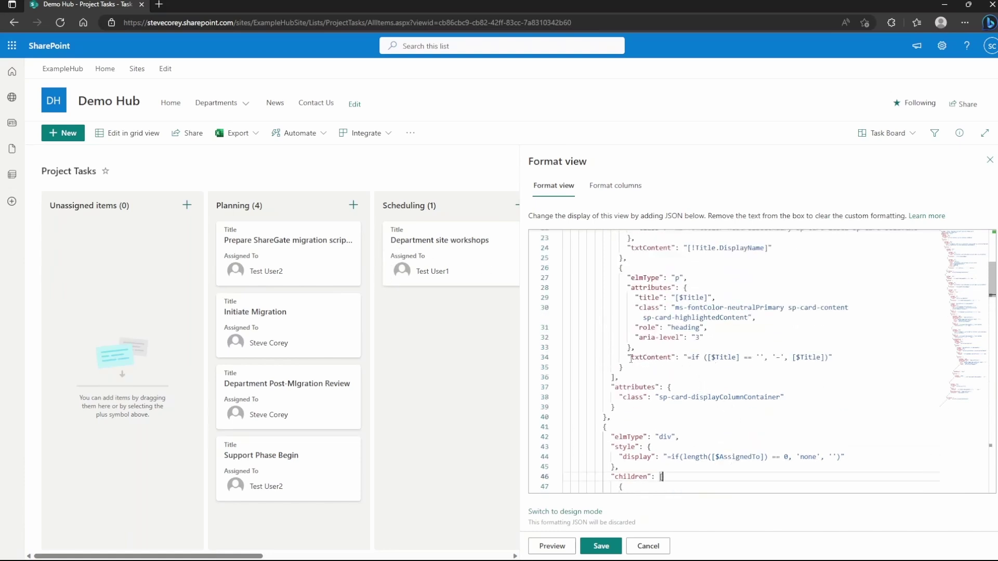
{"action": "left_click_drag", "start_coordinate": [631, 358], "coordinate": [838, 359]}
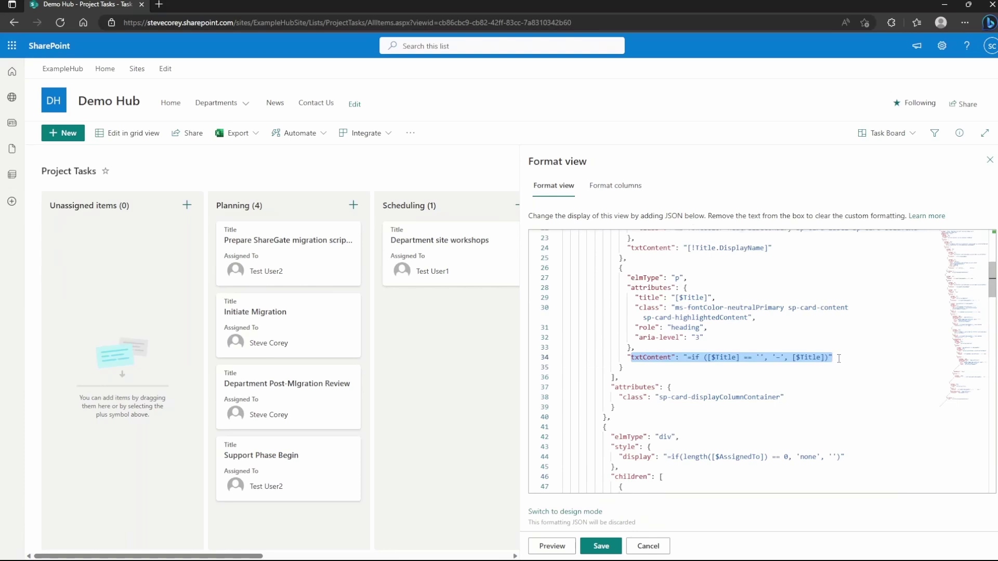
{"action": "left_click_drag", "start_coordinate": [392, 245], "coordinate": [411, 246]}
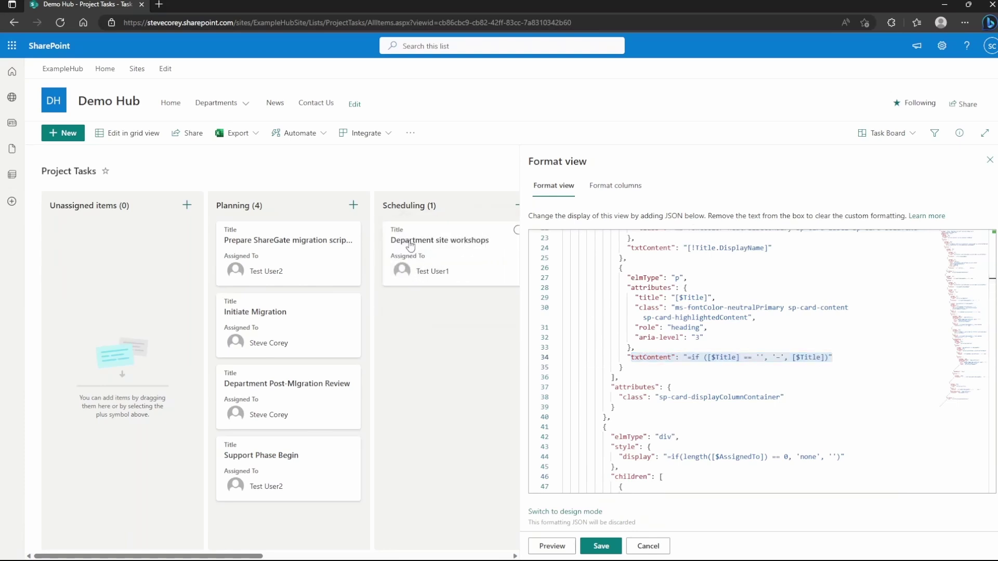
{"action": "left_click", "coordinate": [728, 358]}
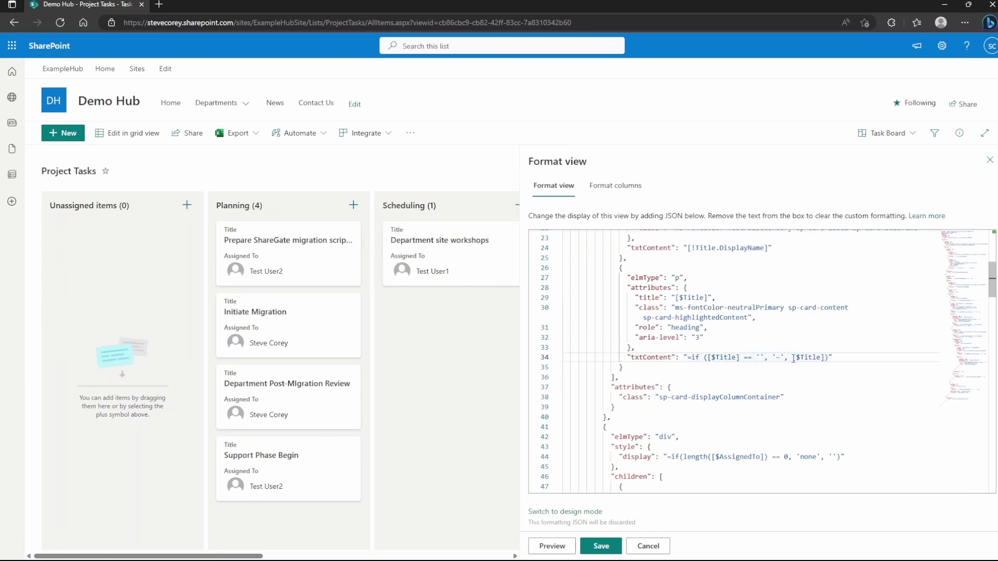
{"action": "left_click", "coordinate": [792, 358]}
{"action": "type", "text": "'Title: ' +"}
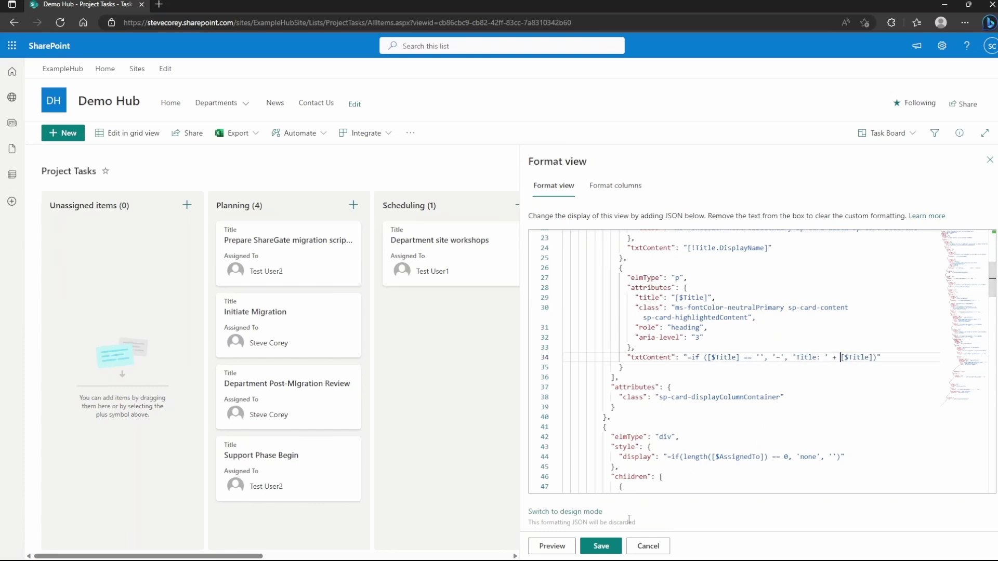
{"action": "left_click", "coordinate": [564, 546]}
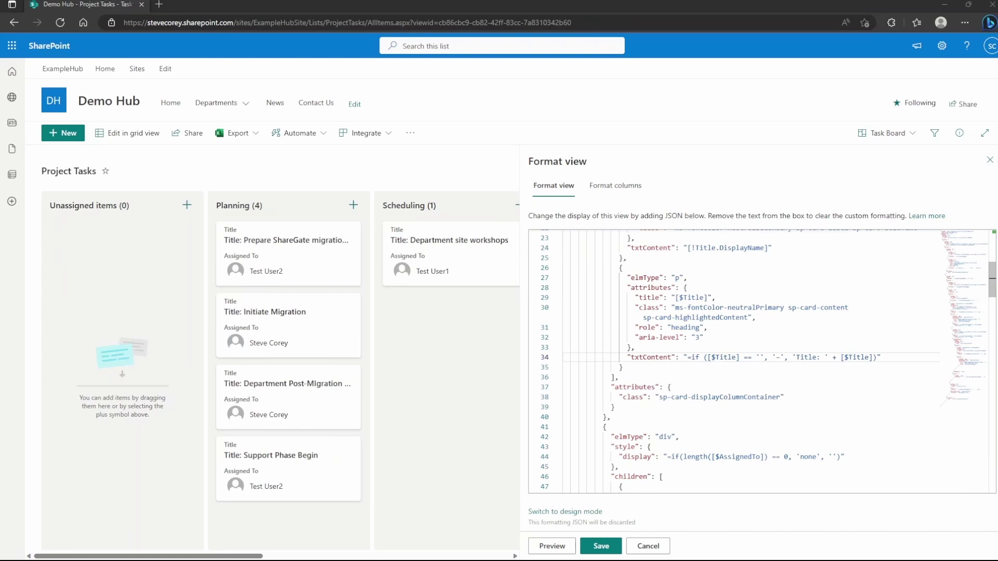
- Examine the 'Title: ' + prefix and the separate label and value elements of the Title block in the card's JSON
{"action": "left_click_drag", "start_coordinate": [792, 357], "coordinate": [836, 357]}
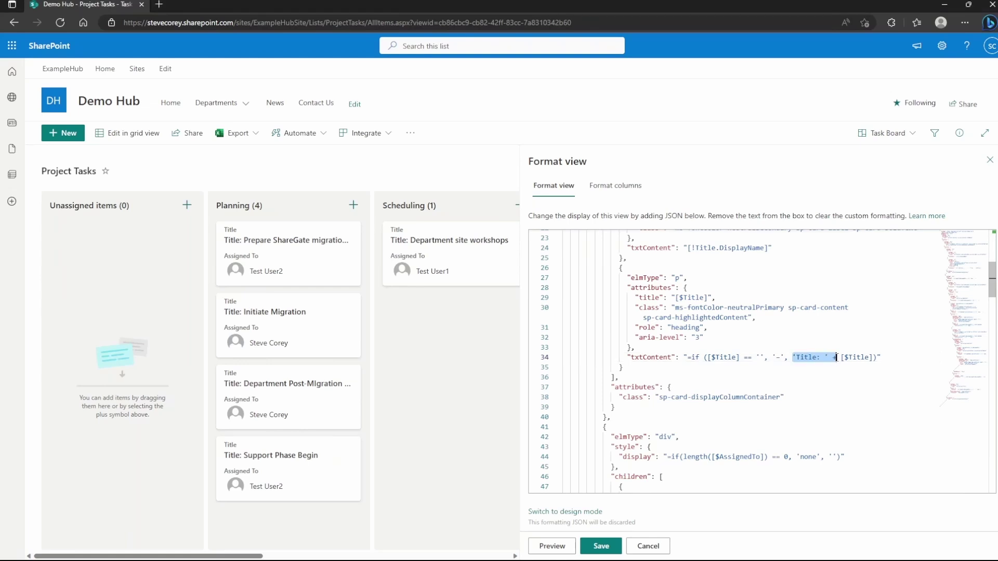
{"action": "left_click", "coordinate": [755, 369]}
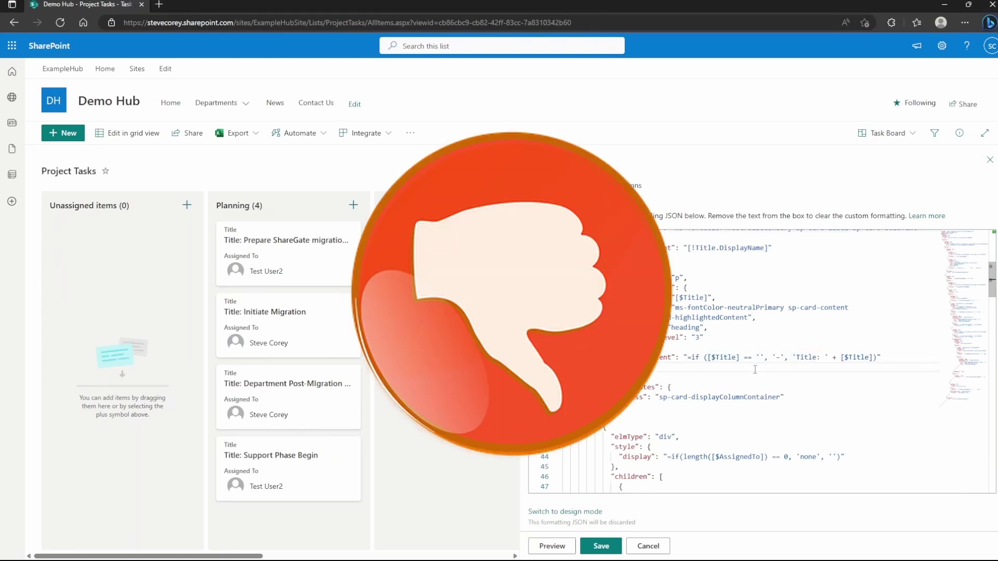
{"action": "scroll", "coordinate": [747, 367], "scroll_direction": "up", "scroll_amount": 2}
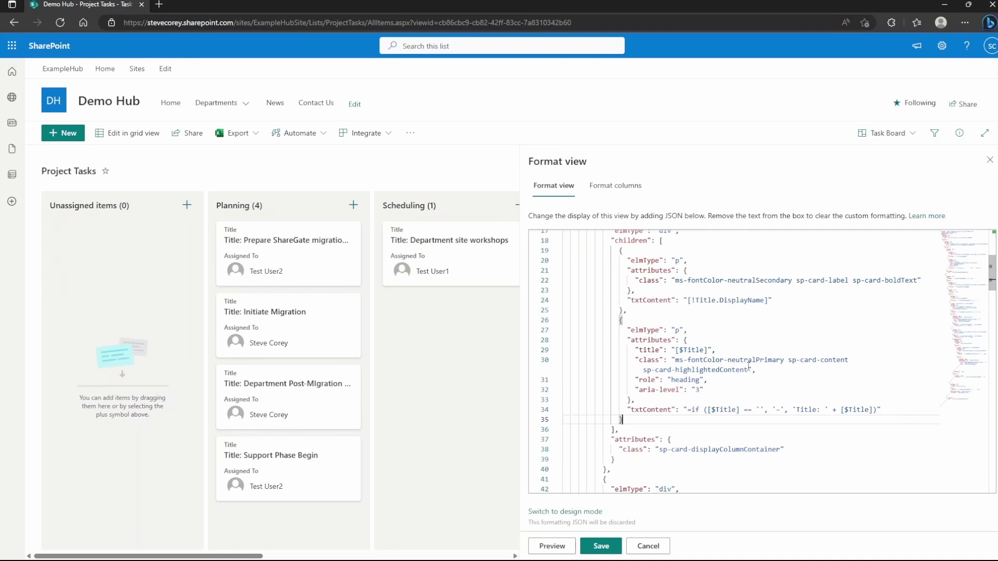
{"action": "scroll", "coordinate": [734, 356], "scroll_direction": "up", "scroll_amount": 1}
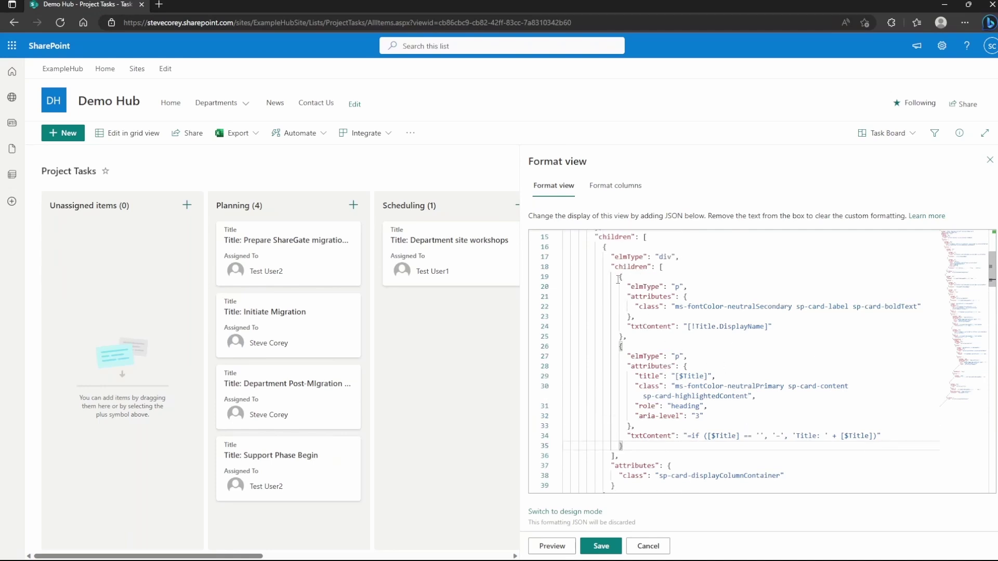
{"action": "left_click_drag", "start_coordinate": [620, 346], "coordinate": [624, 446]}
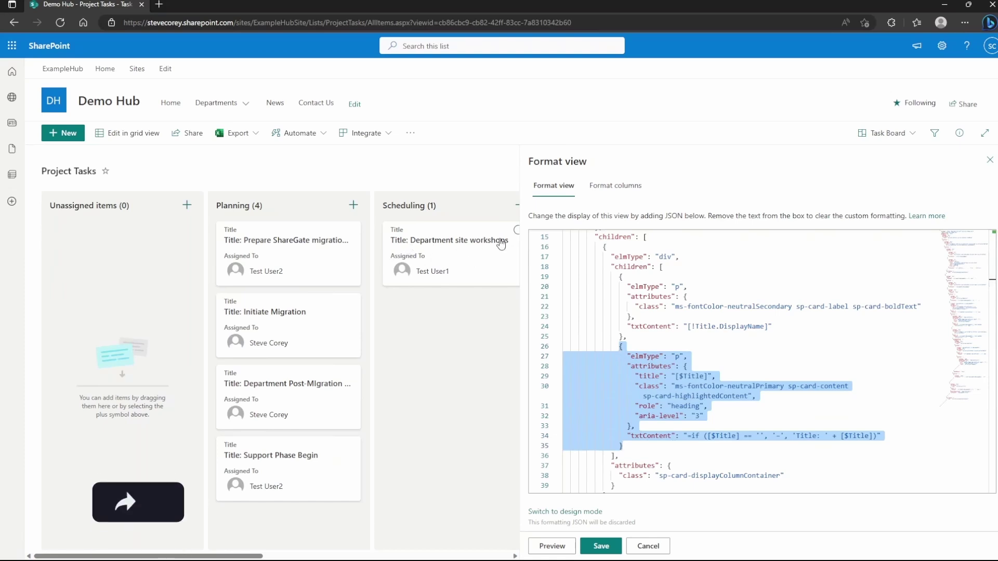
{"action": "left_click_drag", "start_coordinate": [619, 277], "coordinate": [634, 336]}
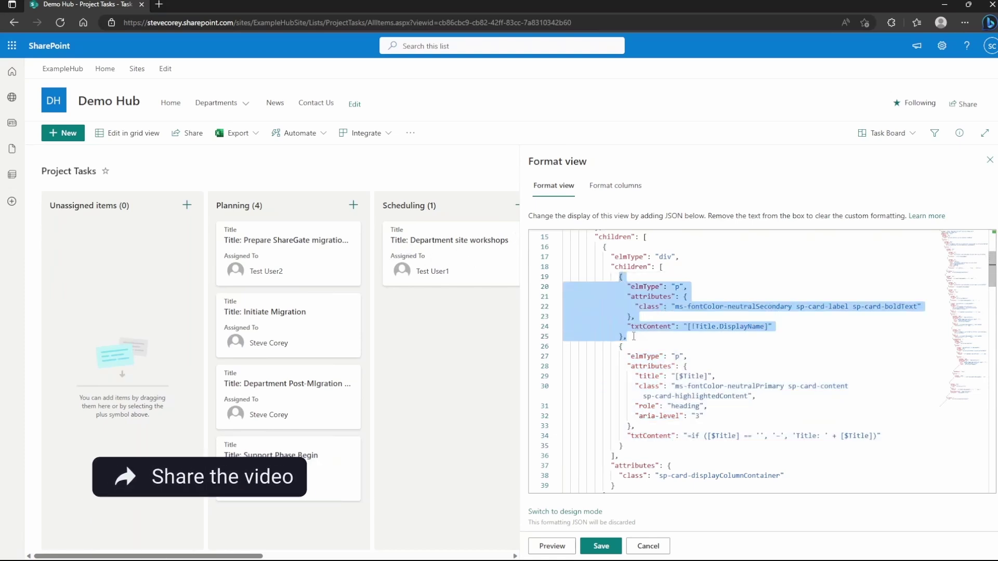
{"action": "left_click", "coordinate": [652, 326]}
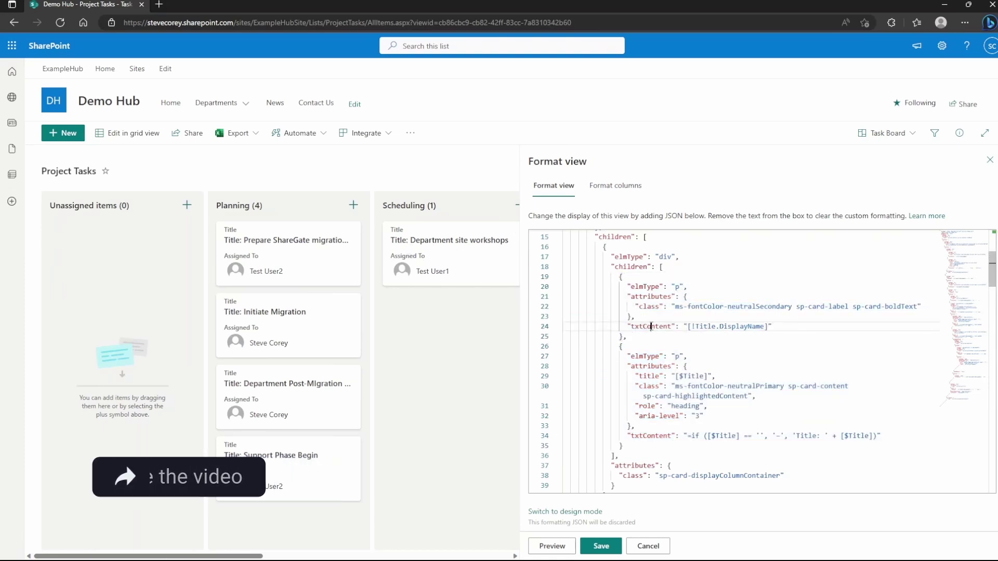
{"action": "double_click", "coordinate": [652, 327]}
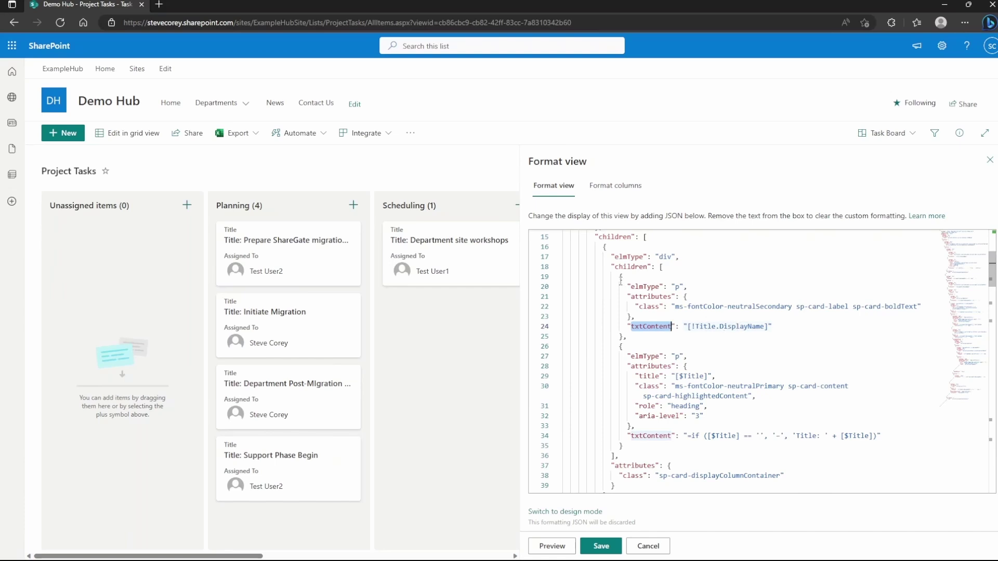
- Delete the label element containing [!Title.DisplayName] from the Title block's children and preview the cards
{"action": "left_click_drag", "start_coordinate": [619, 277], "coordinate": [620, 345]}
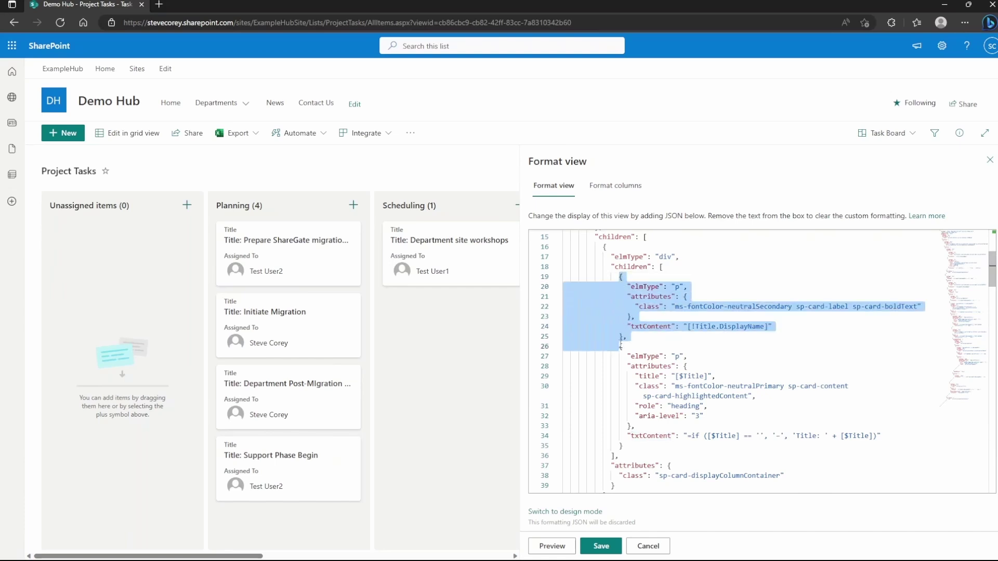
{"action": "key", "text": "Delete"}
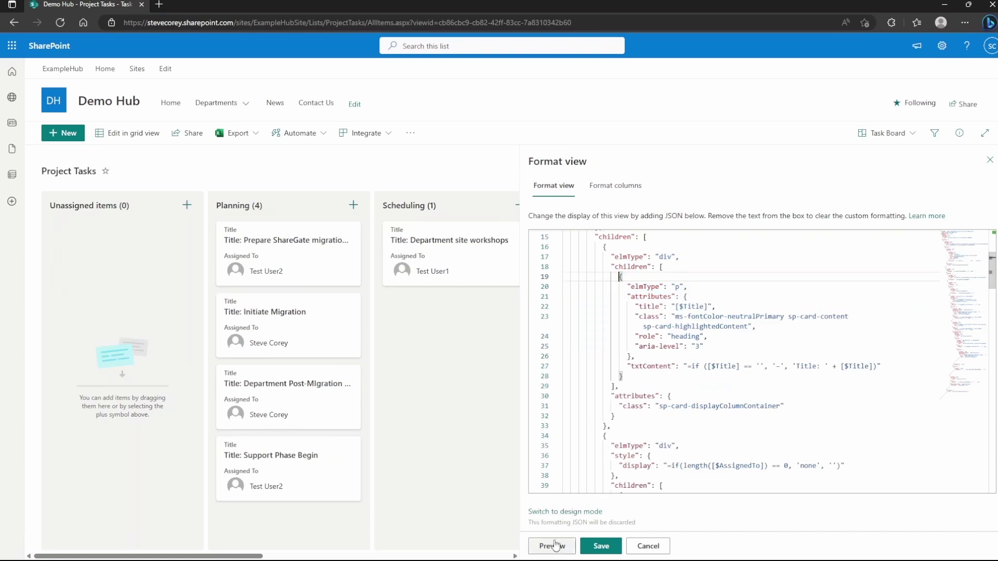
{"action": "left_click", "coordinate": [556, 546]}
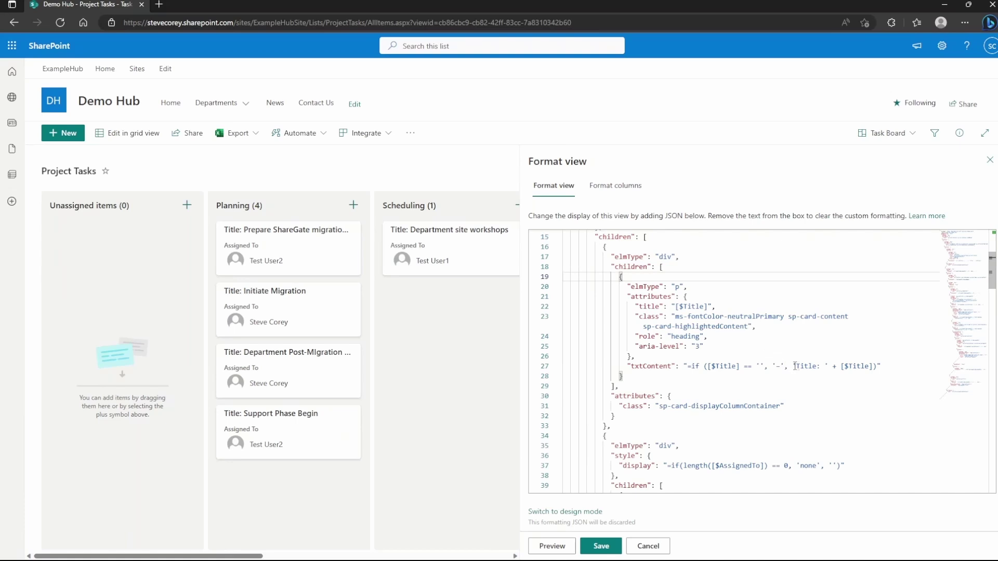
- Remove the 'Title: ' + prefix from the Title value's txtContent expression, then preview the cards and save the formatting
{"action": "left_click_drag", "start_coordinate": [793, 366], "coordinate": [838, 363]}
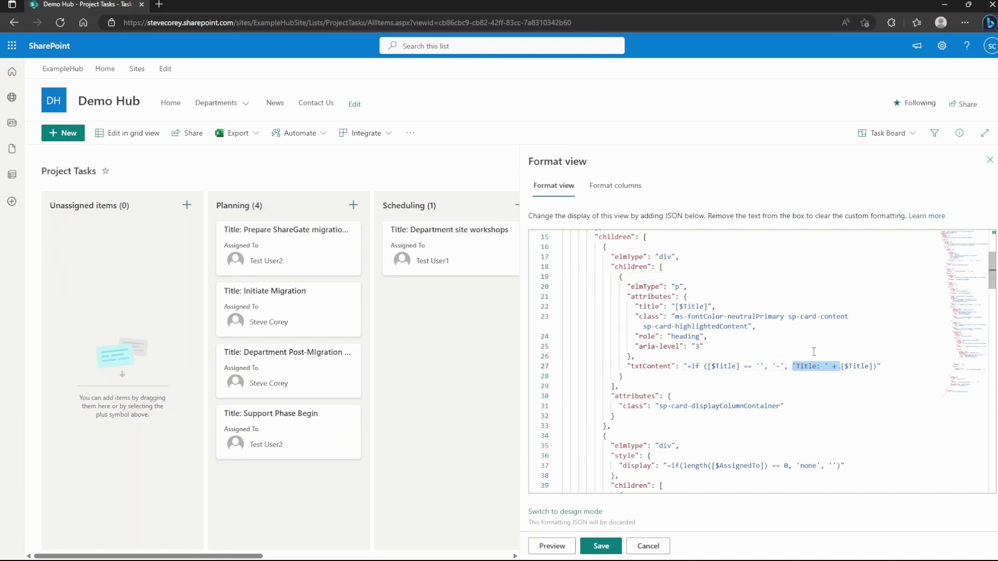
{"action": "key", "text": "BackSpace"}
{"action": "left_click", "coordinate": [551, 546]}
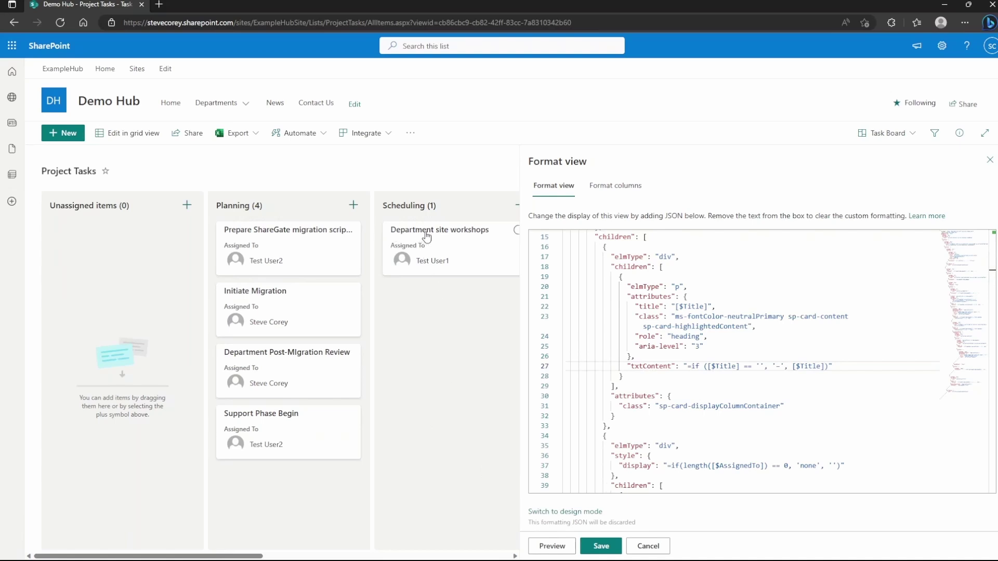
{"action": "left_click", "coordinate": [715, 388]}
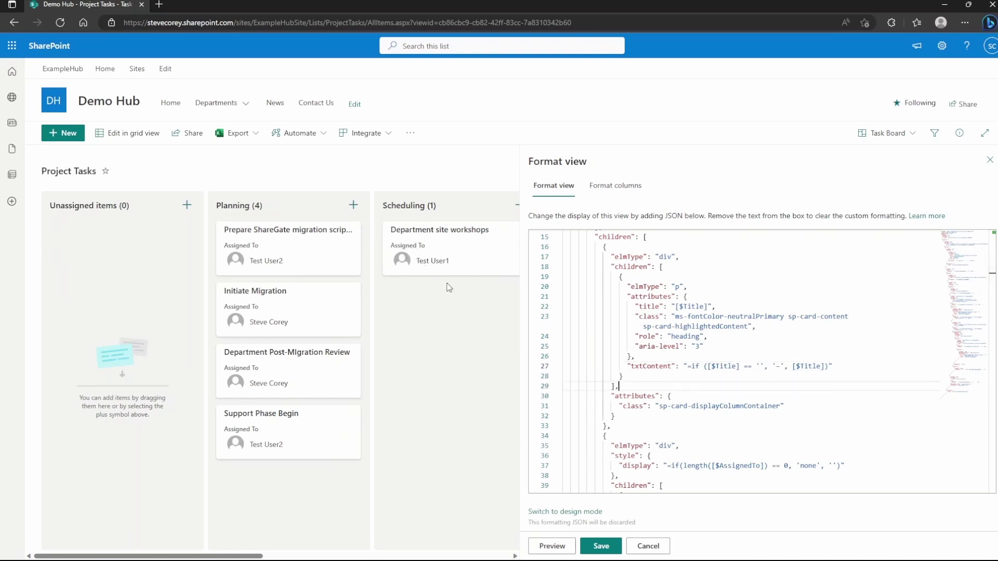
{"action": "left_click", "coordinate": [607, 545]}
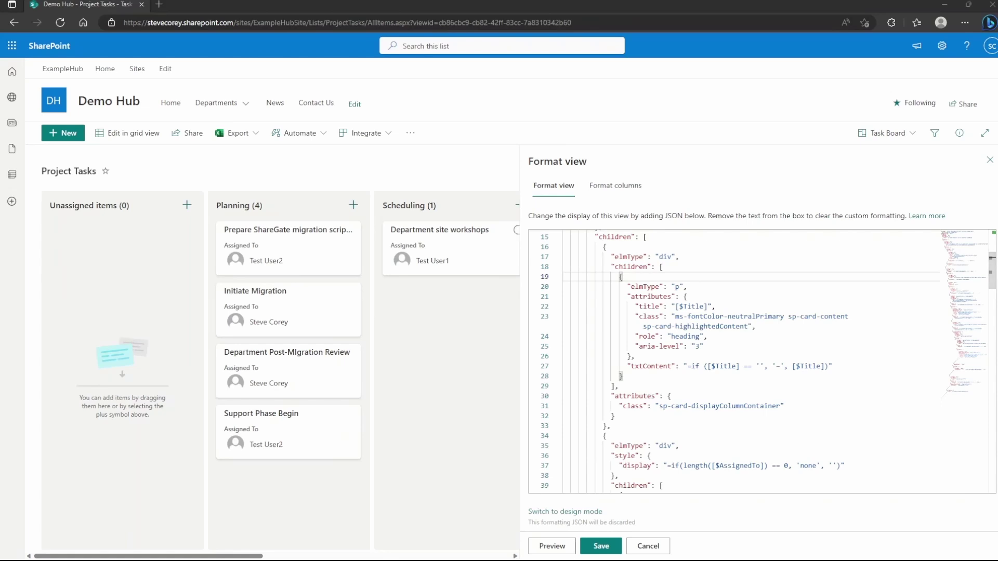
- Examine where the Title div block ends and the AssignedTo div block begins in the card's JSON
{"action": "scroll", "coordinate": [758, 361], "scroll_direction": "down", "scroll_amount": 3}
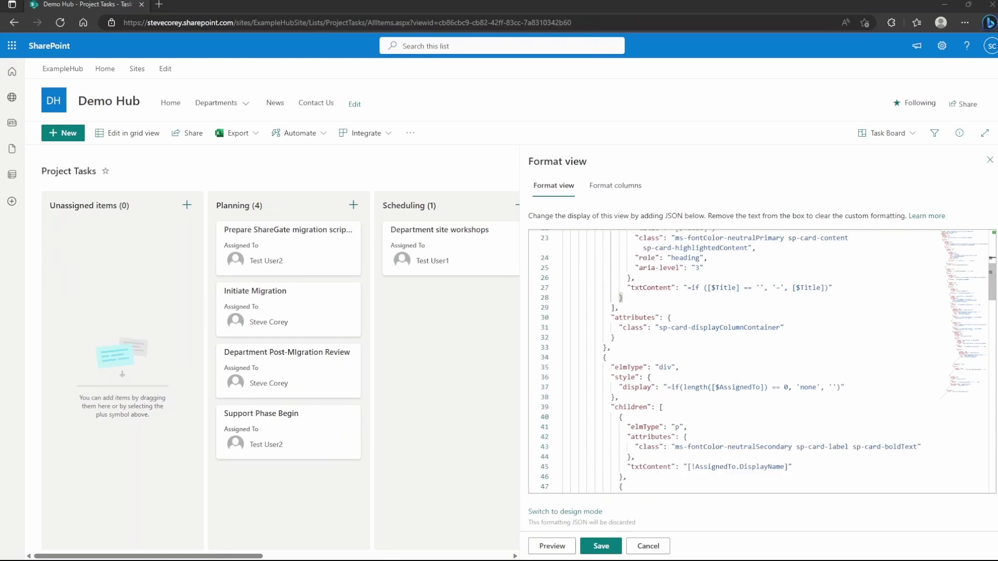
{"action": "scroll", "coordinate": [758, 362], "scroll_direction": "down", "scroll_amount": 1}
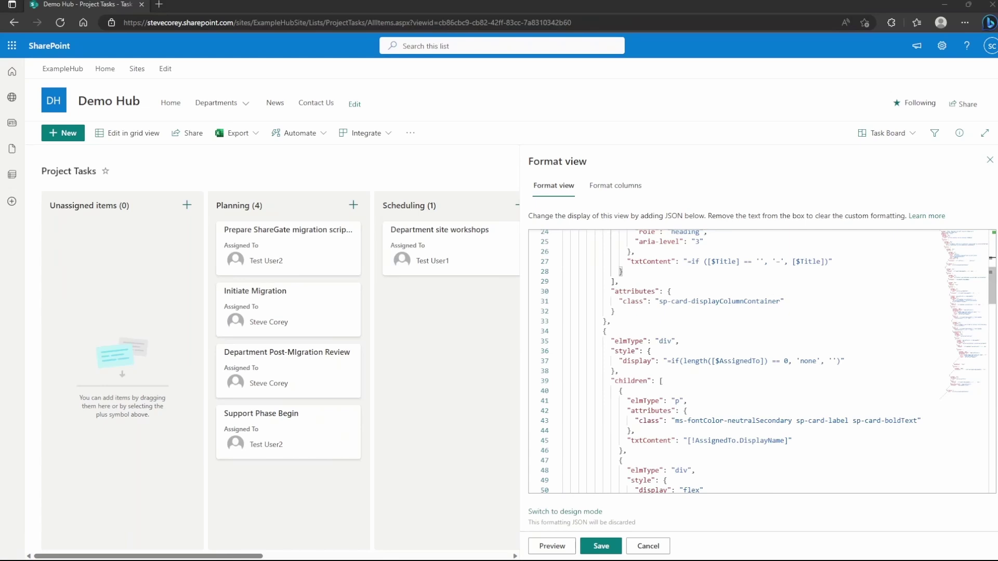
{"action": "left_click", "coordinate": [598, 342]}
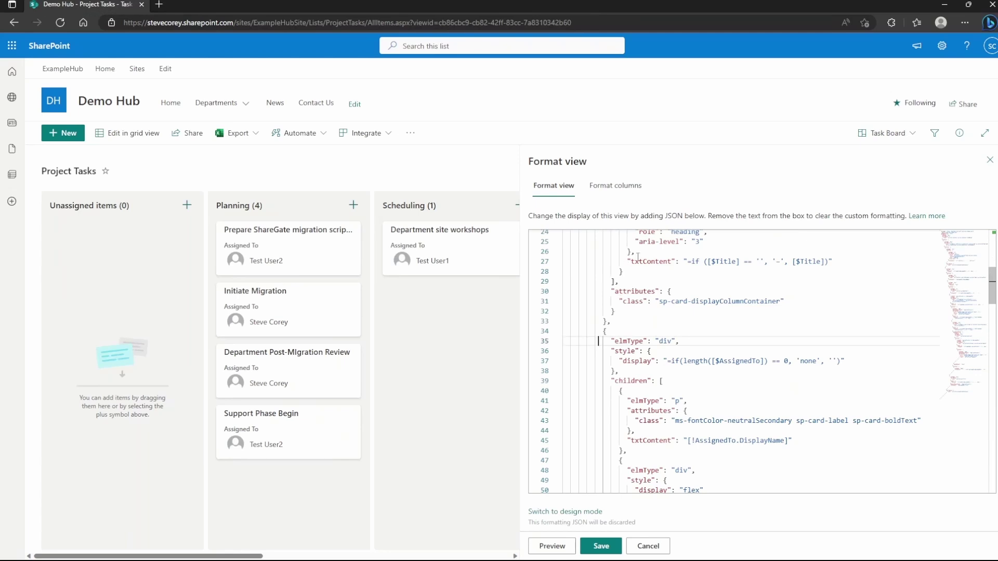
{"action": "left_click", "coordinate": [620, 321]}
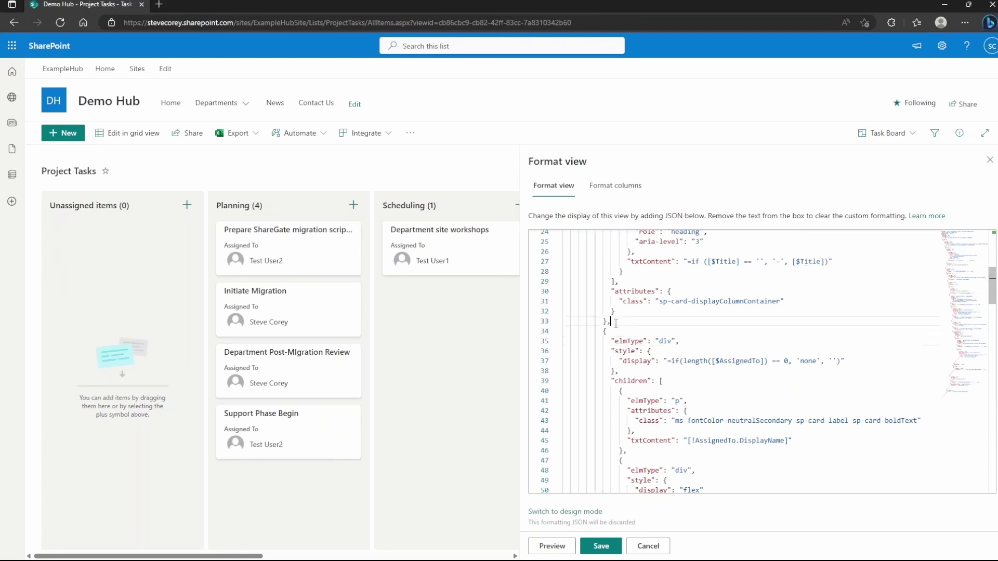
{"action": "scroll", "coordinate": [641, 340], "scroll_direction": "up", "scroll_amount": 2}
{"action": "left_click_drag", "start_coordinate": [602, 249], "coordinate": [611, 426]}
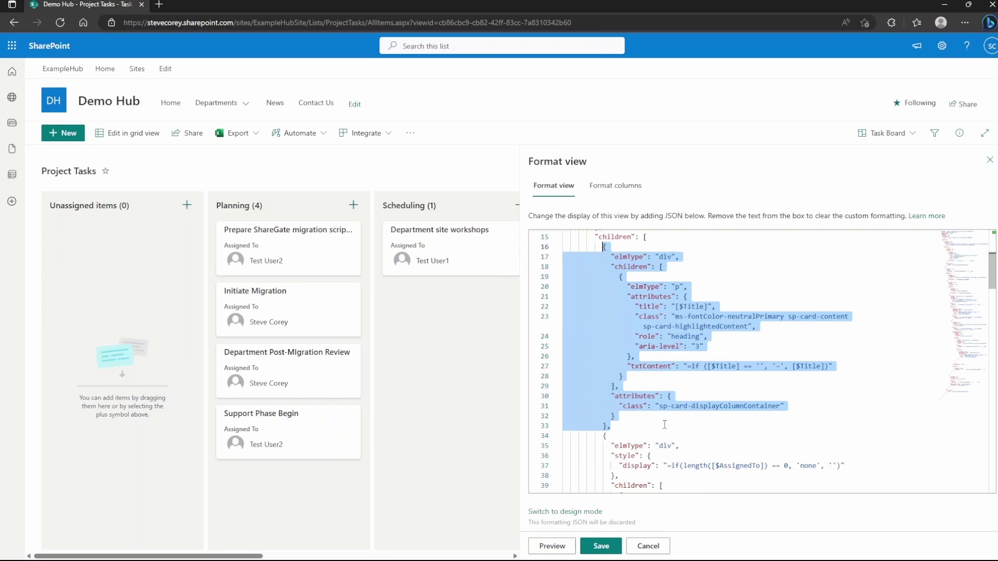
{"action": "scroll", "coordinate": [660, 419], "scroll_direction": "down", "scroll_amount": 2}
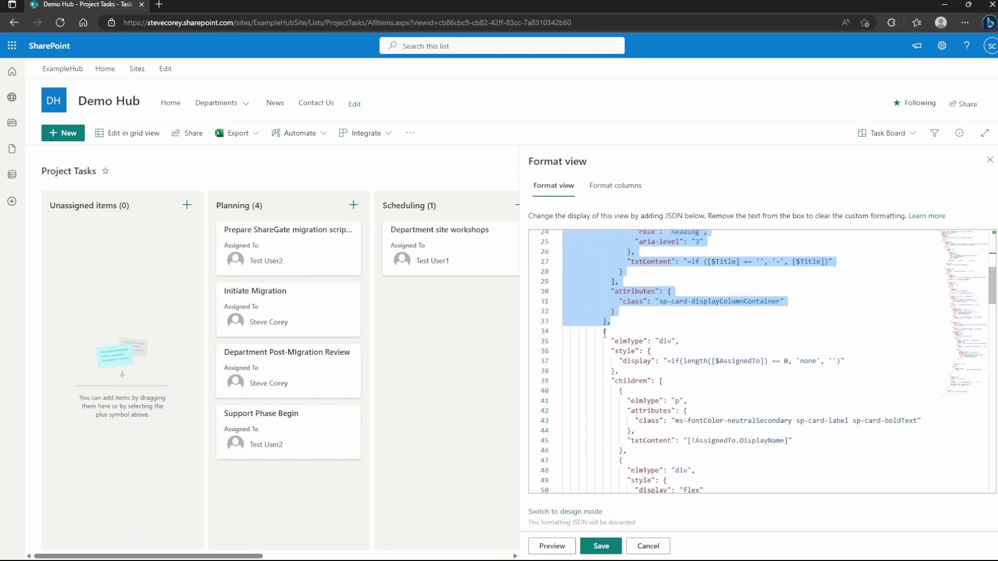
{"action": "left_click", "coordinate": [603, 332]}
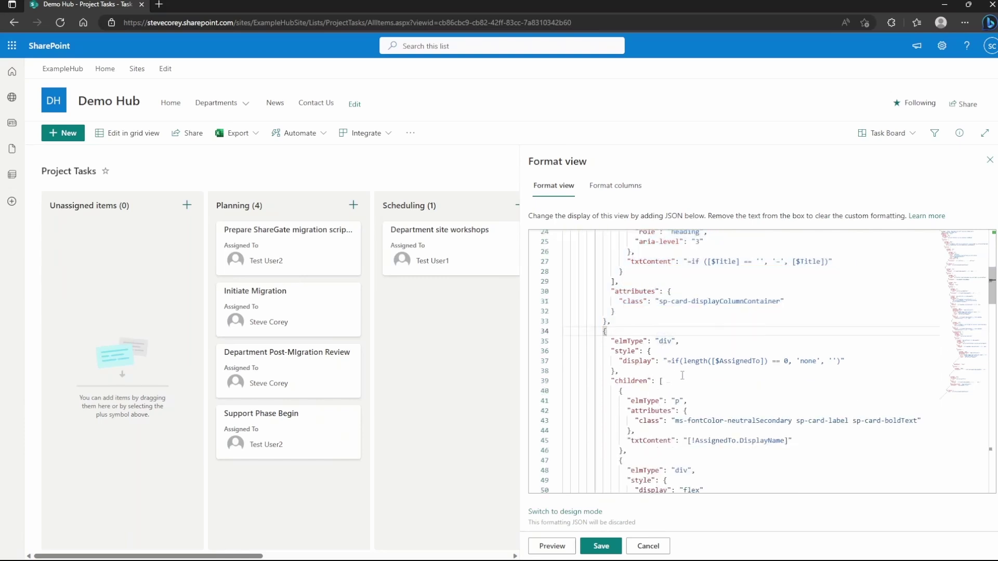
- Add "margin-top": "40px" to the style of the AssignedTo div, after its display condition, and preview the cards
{"action": "left_click", "coordinate": [861, 362]}
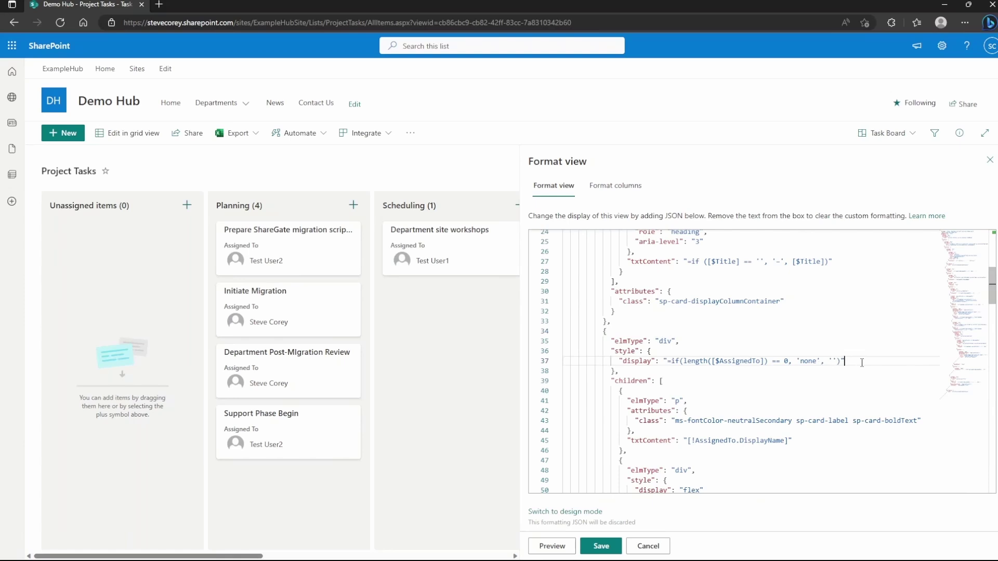
{"action": "type", "text": ","}
{"action": "key", "text": "Return"}
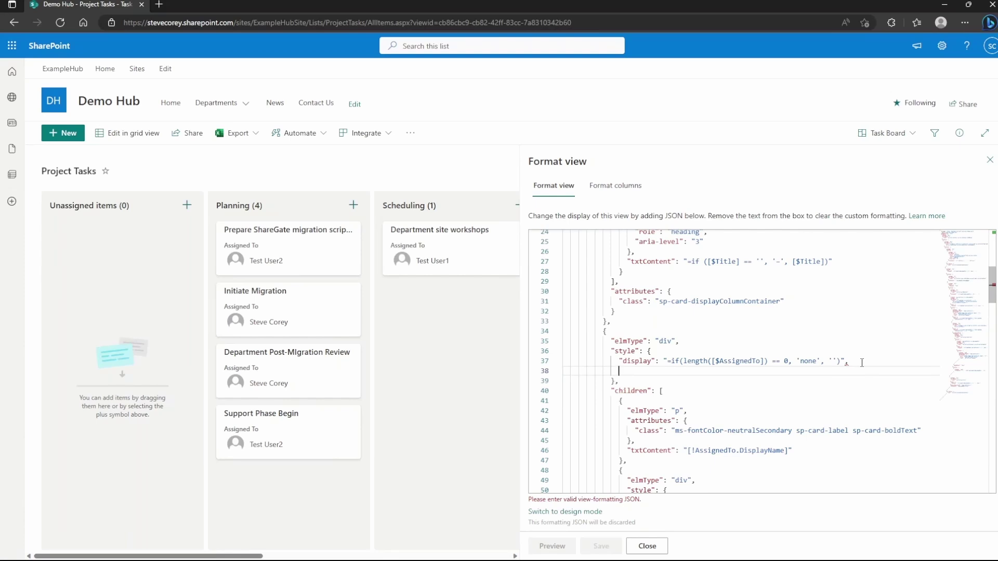
{"action": "type", "text": "\"margin-top\": \"40px"}
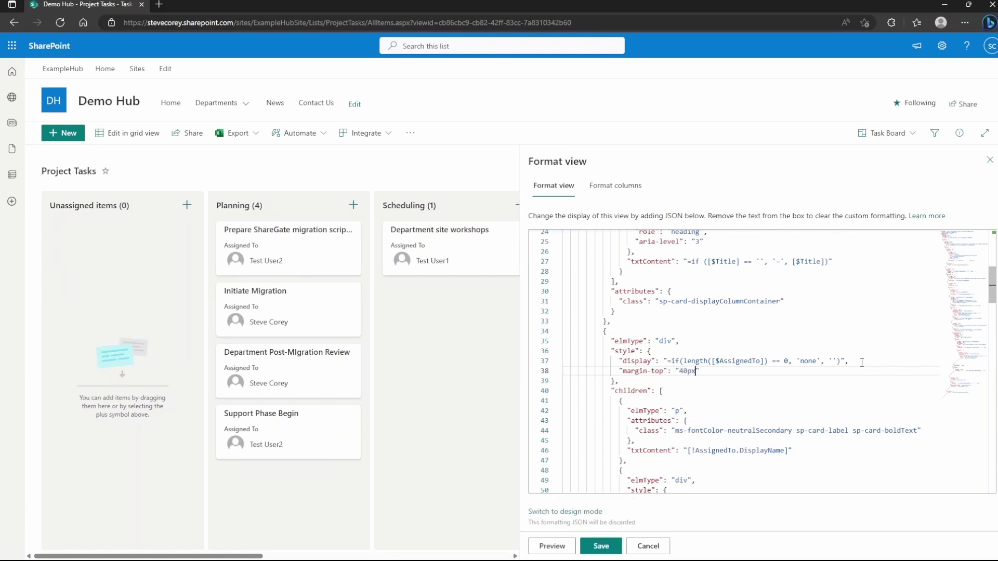
{"action": "left_click", "coordinate": [552, 547]}
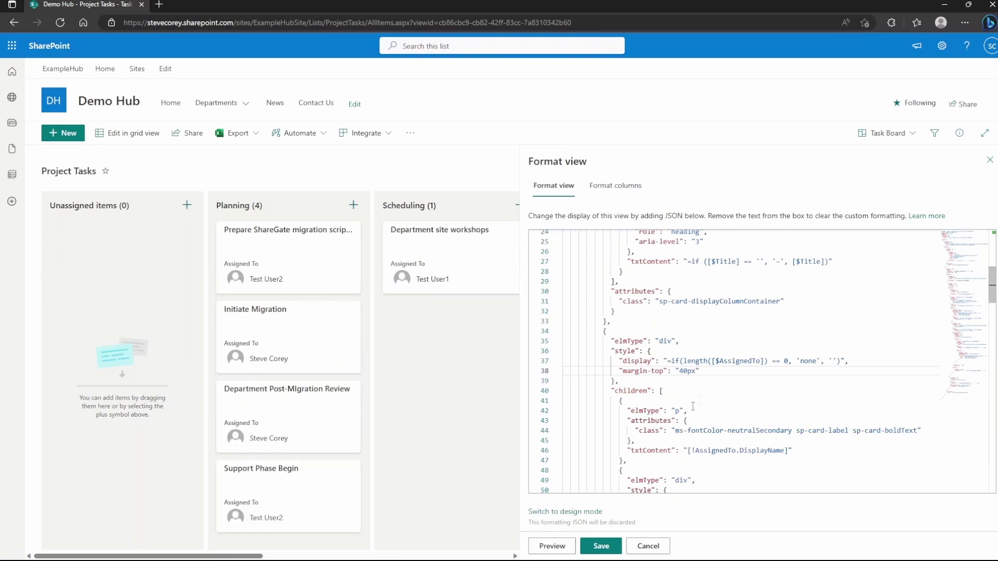
- Set the AssignedTo div's margin-top to 30px and save the Task Board formatting
{"action": "left_click_drag", "start_coordinate": [679, 371], "coordinate": [683, 371]}
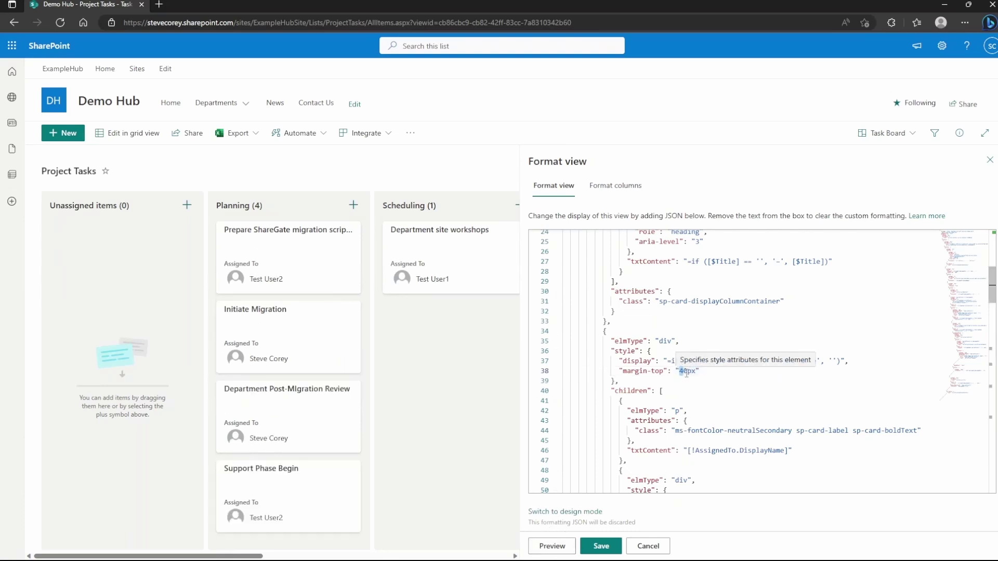
{"action": "type", "text": "3"}
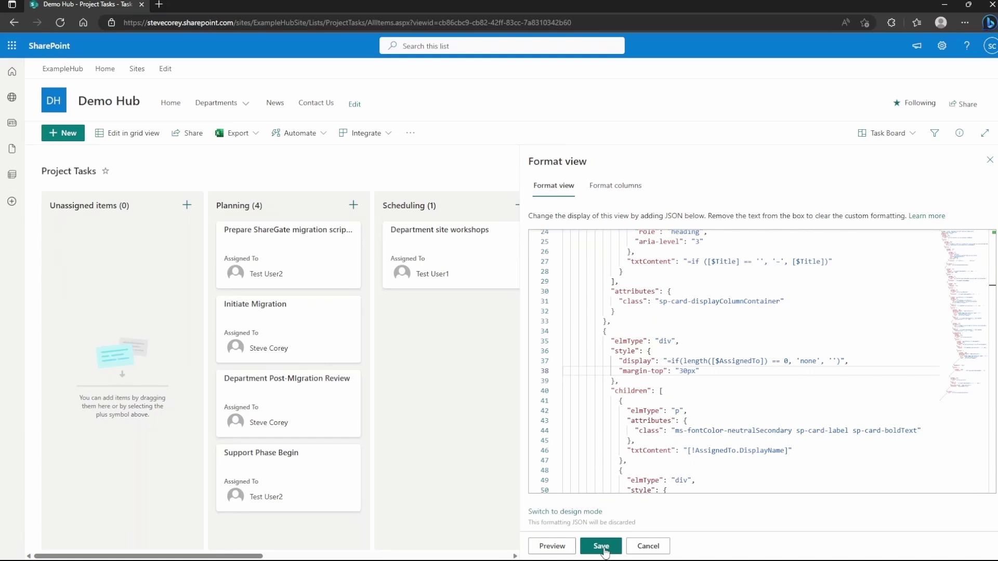
{"action": "left_click", "coordinate": [601, 546]}
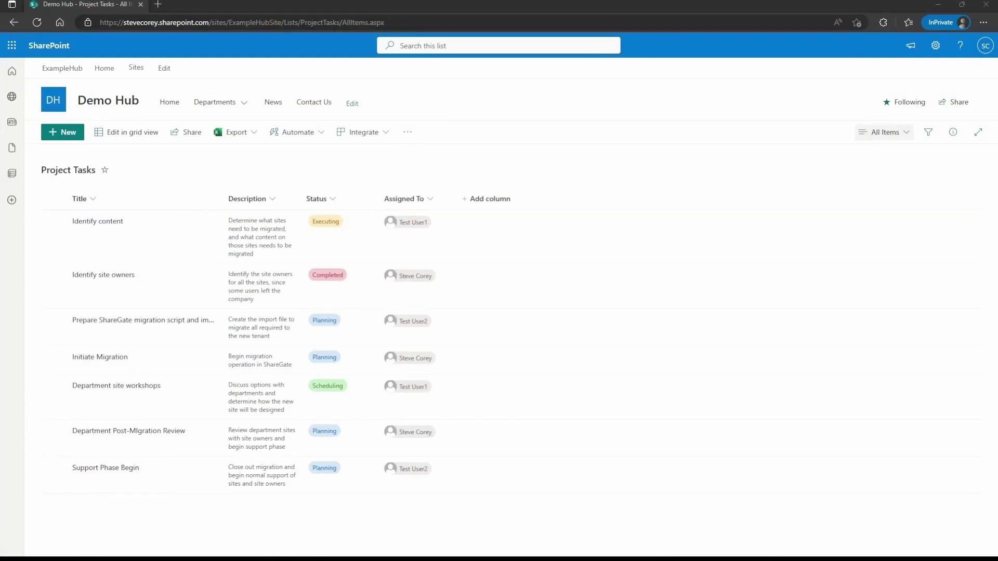
- Create a public gallery view named Card Layout Test for the Project Tasks list
{"action": "left_click", "coordinate": [884, 132]}
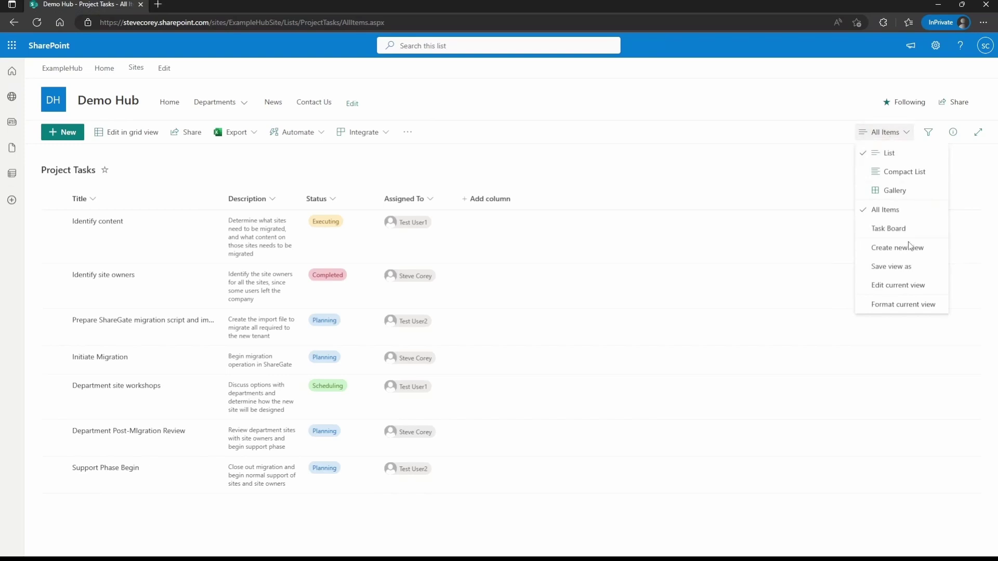
{"action": "left_click", "coordinate": [895, 248]}
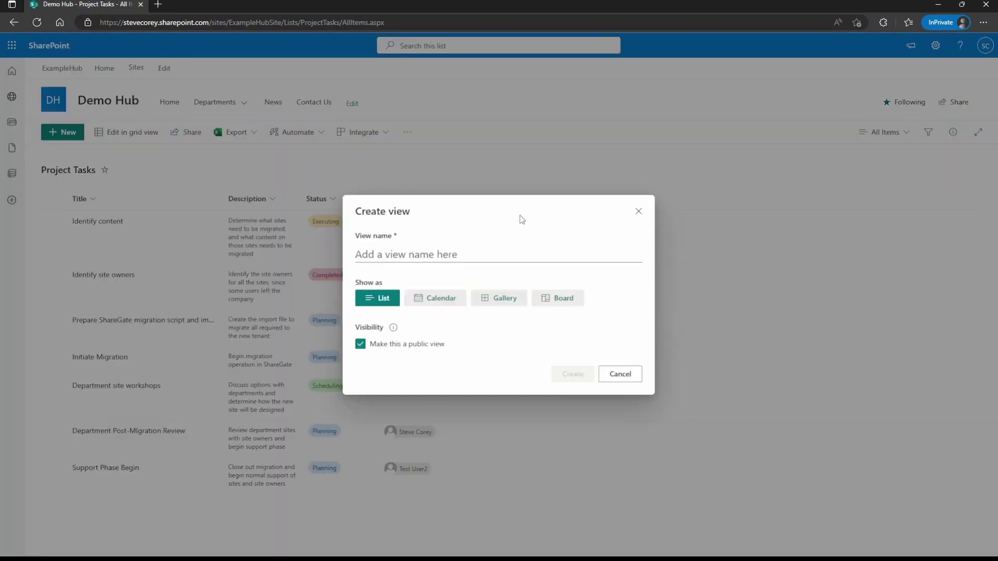
{"action": "left_click", "coordinate": [421, 253]}
{"action": "type", "text": "Car"}
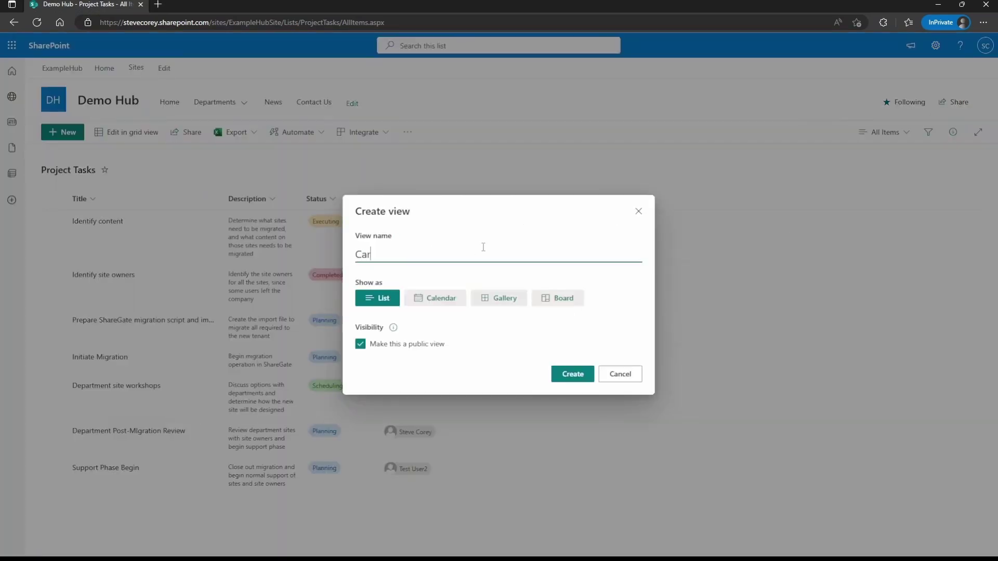
{"action": "type", "text": "d Layout Test"}
{"action": "left_click", "coordinate": [489, 304]}
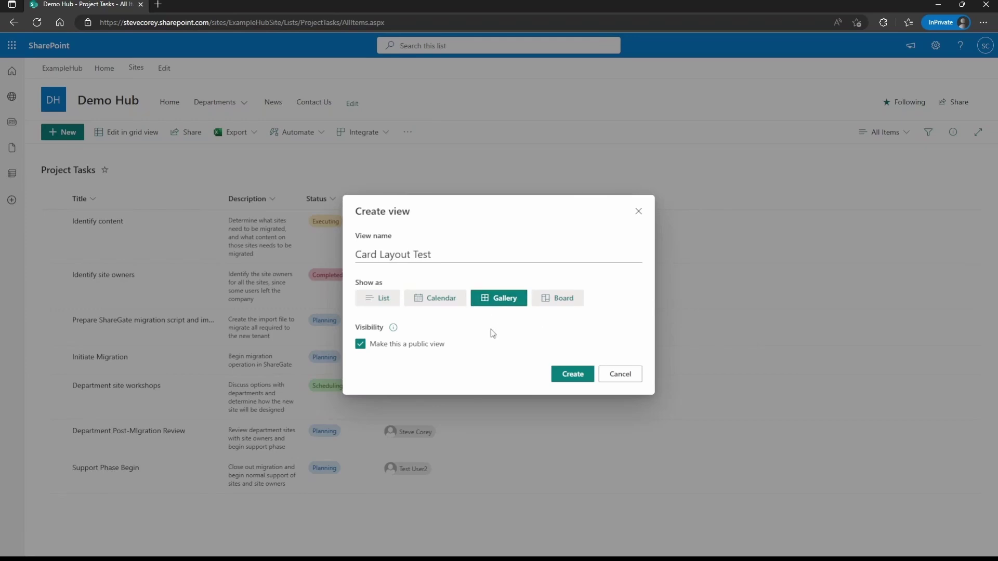
{"action": "left_click", "coordinate": [556, 373]}
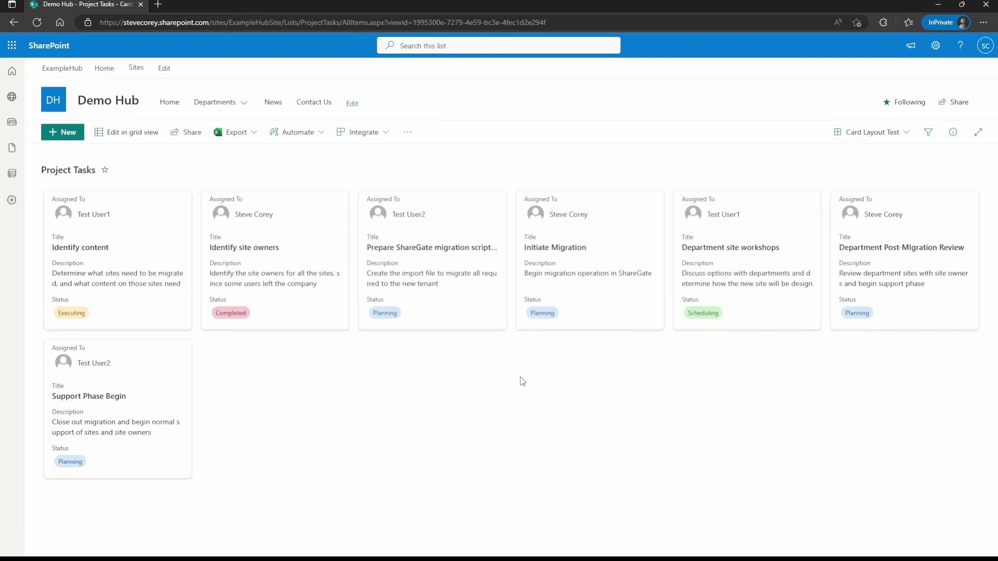
- Reorder the Card Layout Test cards in Card Designer so Assigned To comes after Status, and save the formatting
{"action": "left_click", "coordinate": [865, 133]}
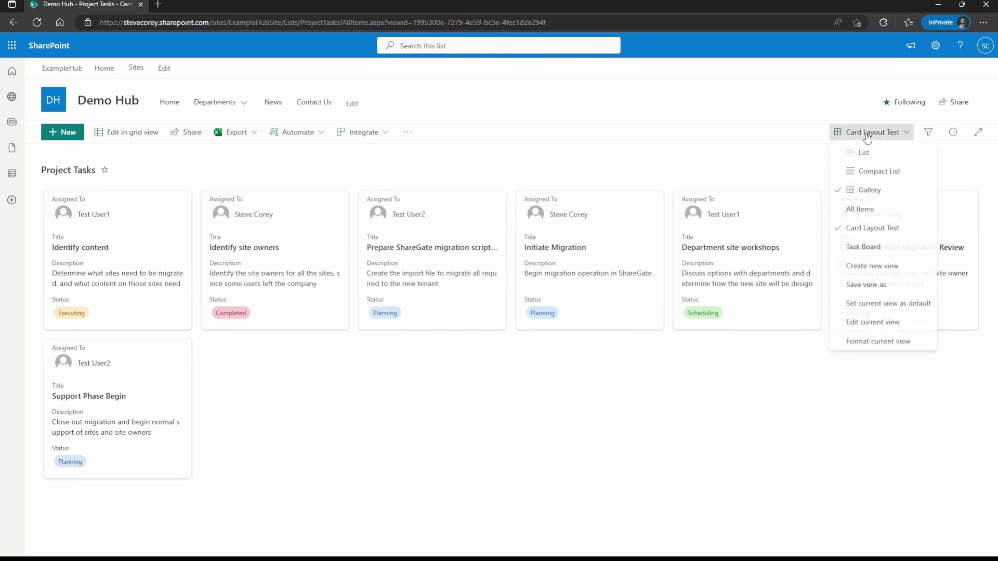
{"action": "left_click", "coordinate": [874, 345]}
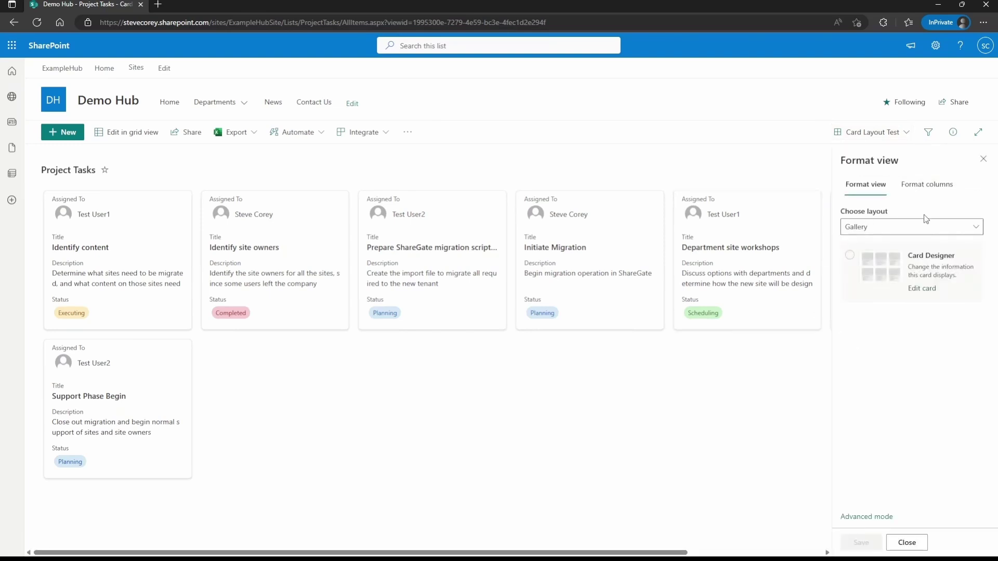
{"action": "left_click", "coordinate": [857, 263]}
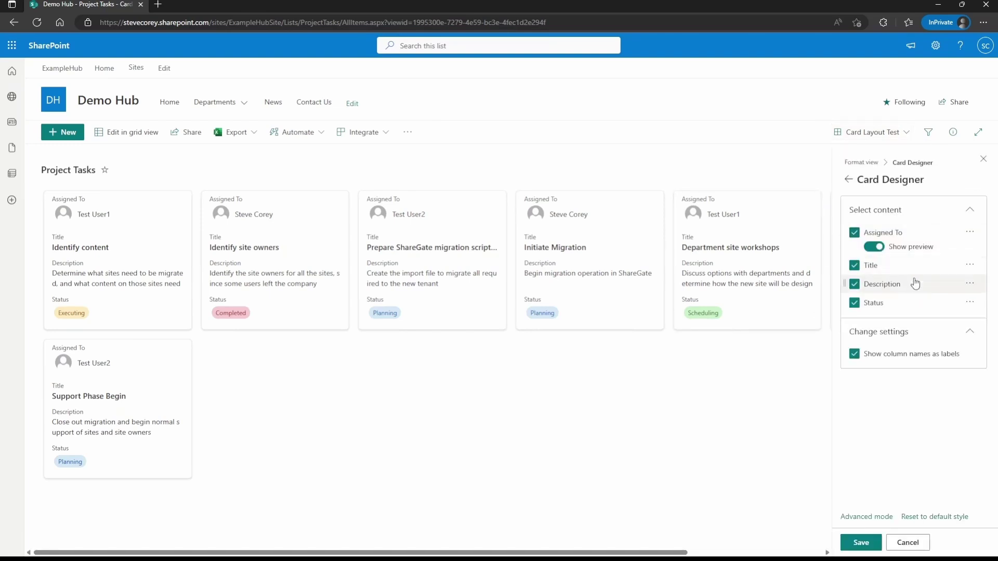
{"action": "left_click", "coordinate": [855, 266]}
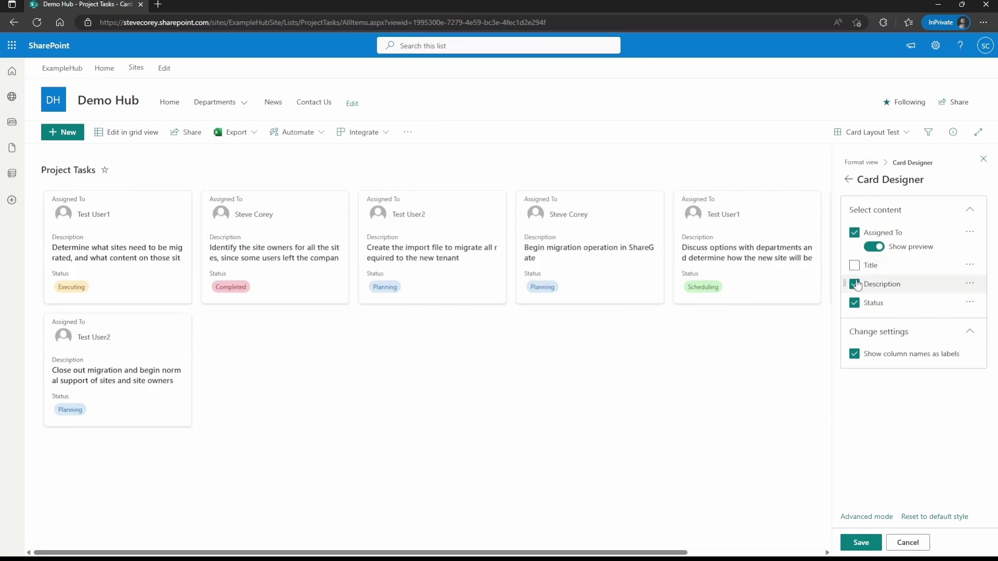
{"action": "left_click", "coordinate": [855, 266]}
{"action": "left_click_drag", "start_coordinate": [887, 284], "coordinate": [895, 312]}
{"action": "left_click", "coordinate": [859, 543]}
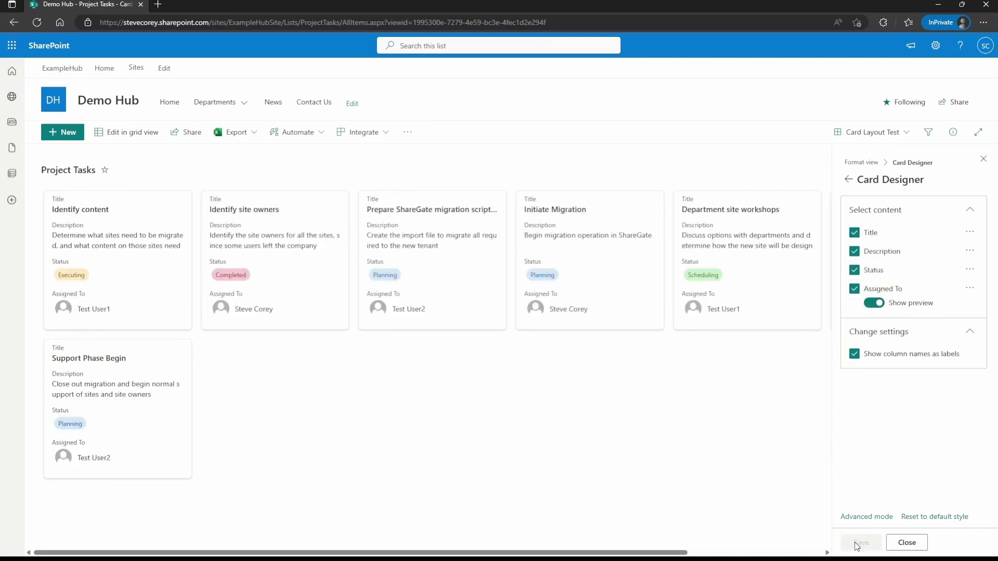
- Switch to the All Items view and back to Card Layout Test, and close the formatting pane
{"action": "left_click", "coordinate": [870, 140]}
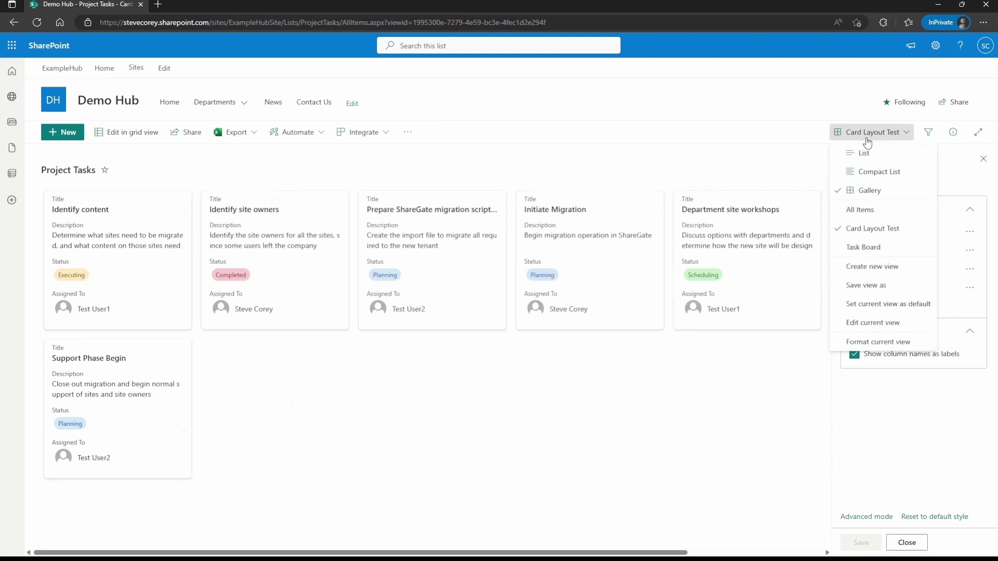
{"action": "left_click", "coordinate": [863, 210]}
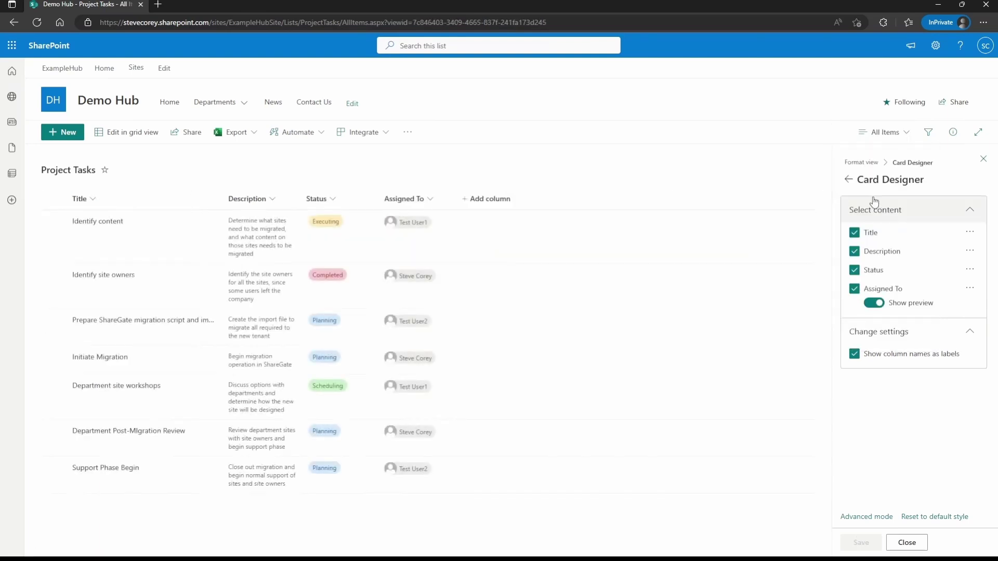
{"action": "left_click", "coordinate": [883, 132]}
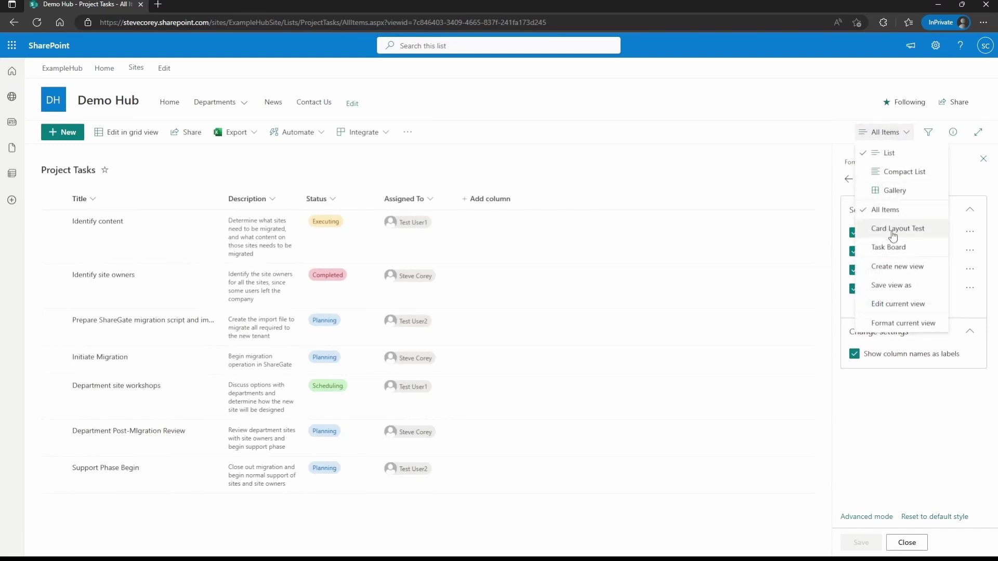
{"action": "left_click", "coordinate": [893, 231]}
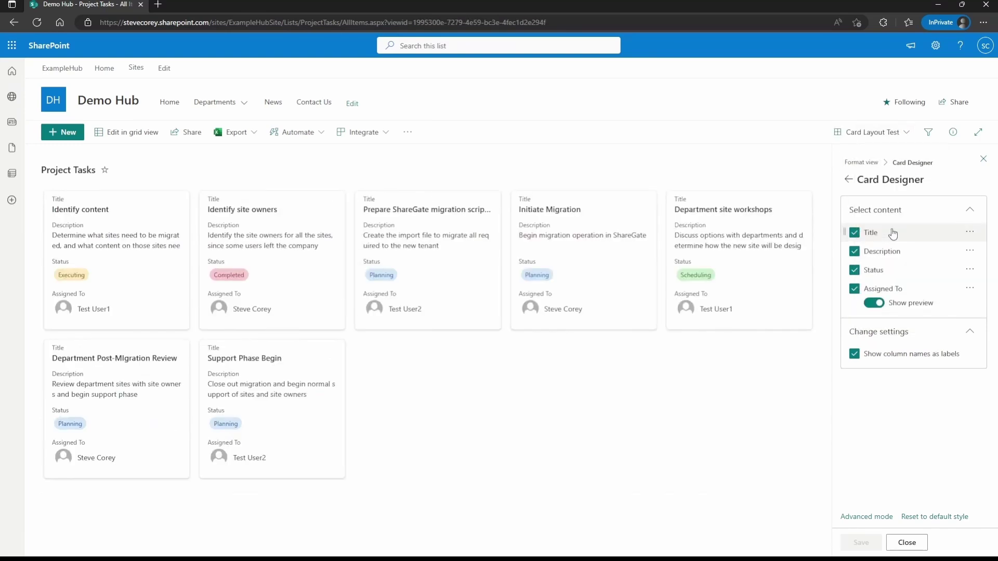
{"action": "left_click", "coordinate": [983, 160]}
- Group the Card Layout Test view by Status in its view settings and save the view
{"action": "left_click", "coordinate": [872, 132]}
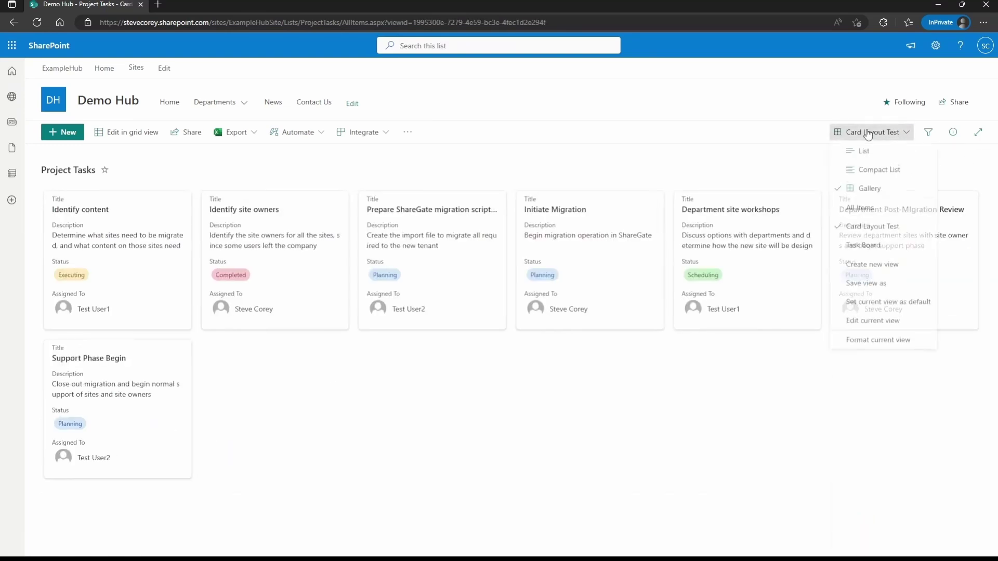
{"action": "left_click", "coordinate": [881, 321]}
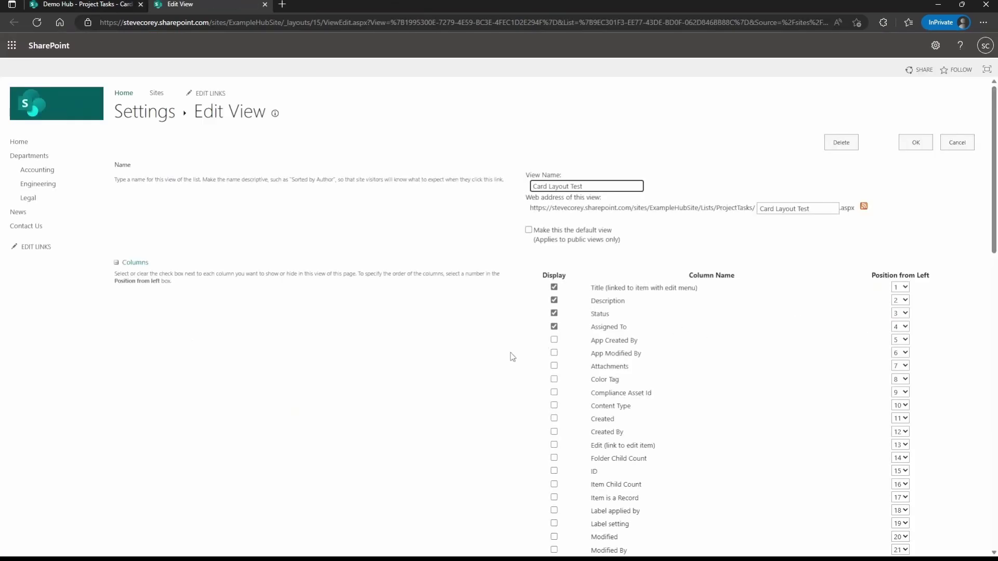
{"action": "scroll", "coordinate": [511, 354], "scroll_direction": "down", "scroll_amount": 8}
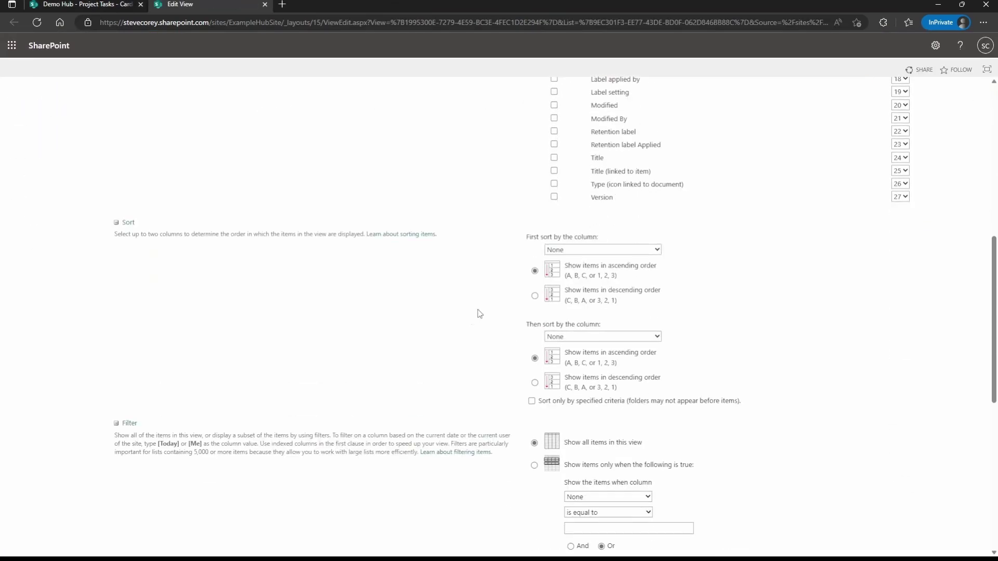
{"action": "scroll", "coordinate": [539, 291], "scroll_direction": "down", "scroll_amount": 4}
{"action": "scroll", "coordinate": [469, 311], "scroll_direction": "down", "scroll_amount": 2}
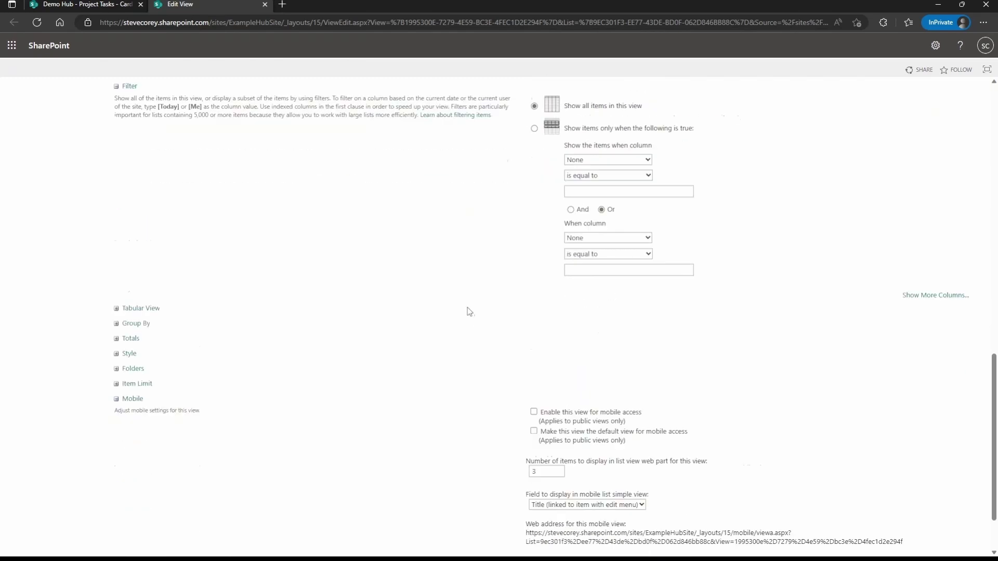
{"action": "left_click", "coordinate": [116, 249]}
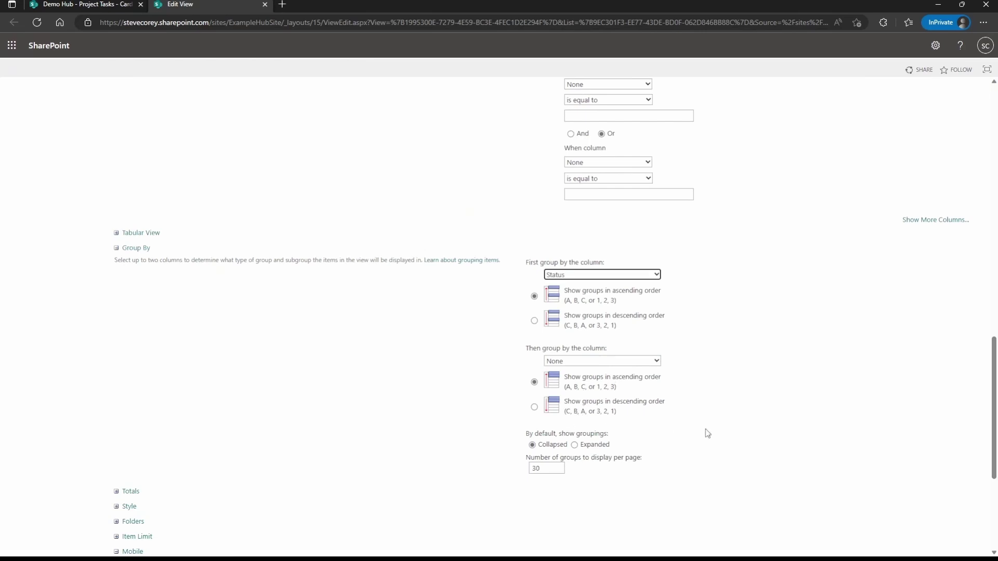
{"action": "scroll", "coordinate": [832, 468], "scroll_direction": "down", "scroll_amount": 5}
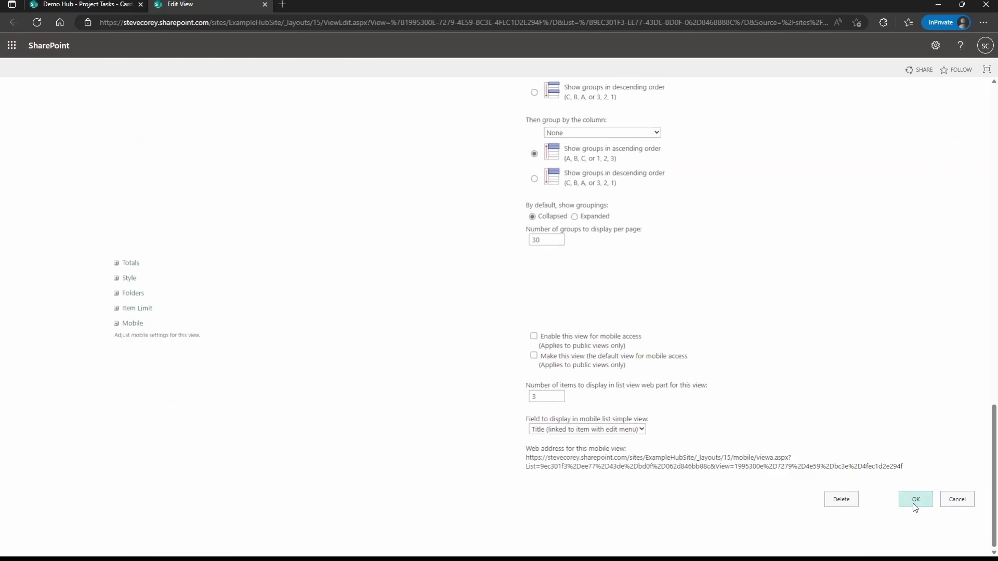
{"action": "left_click", "coordinate": [914, 504]}
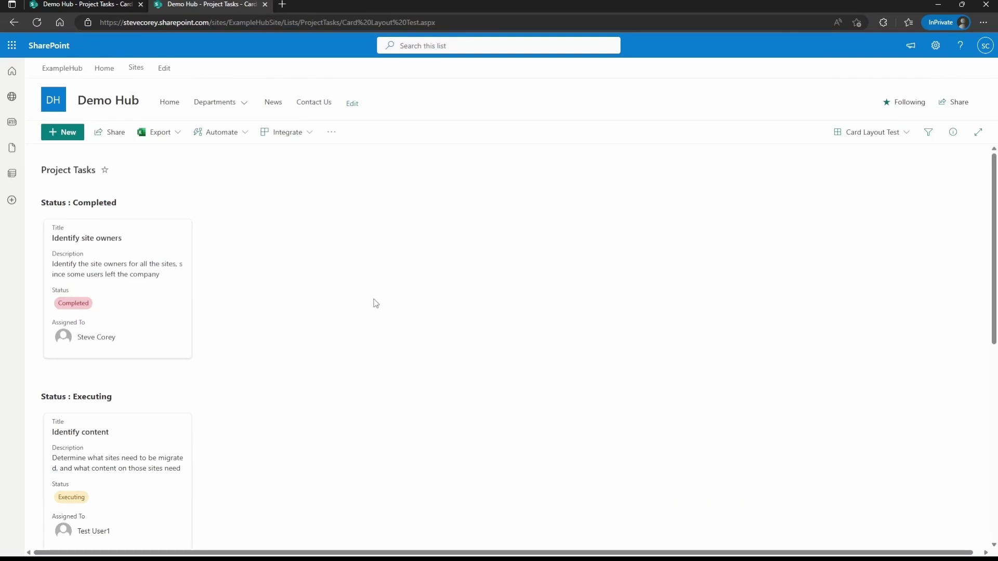
- Look through the status groups and try to move the Identify site owners card from Completed into Executing
{"action": "scroll", "coordinate": [336, 312], "scroll_direction": "down", "scroll_amount": 4}
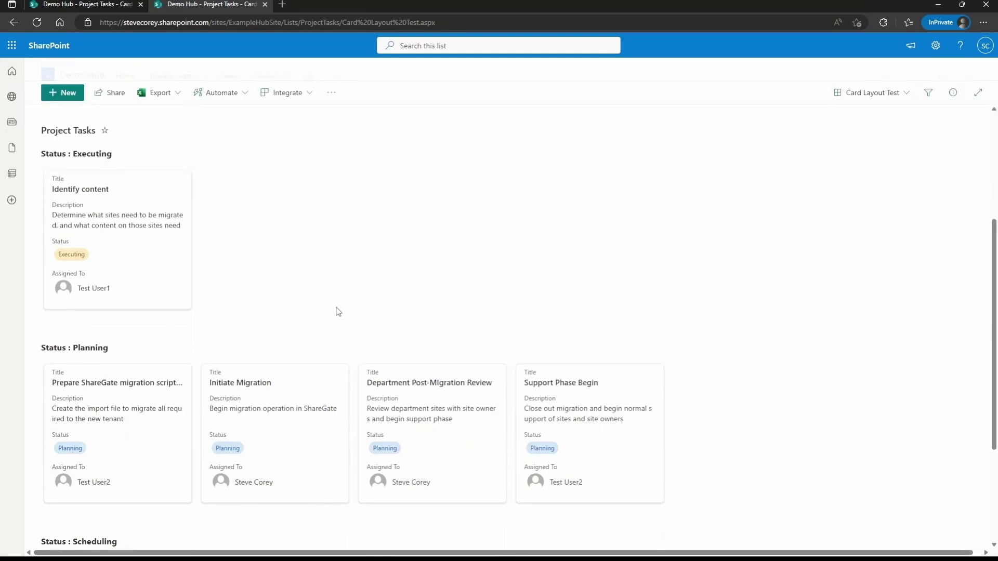
{"action": "scroll", "coordinate": [331, 312], "scroll_direction": "down", "scroll_amount": 3}
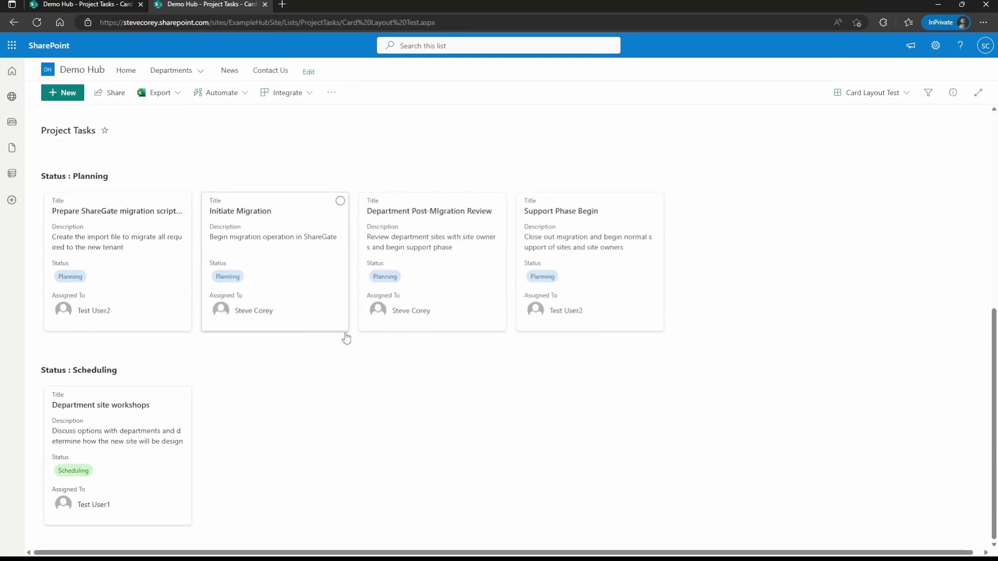
{"action": "scroll", "coordinate": [349, 341], "scroll_direction": "up", "scroll_amount": 7}
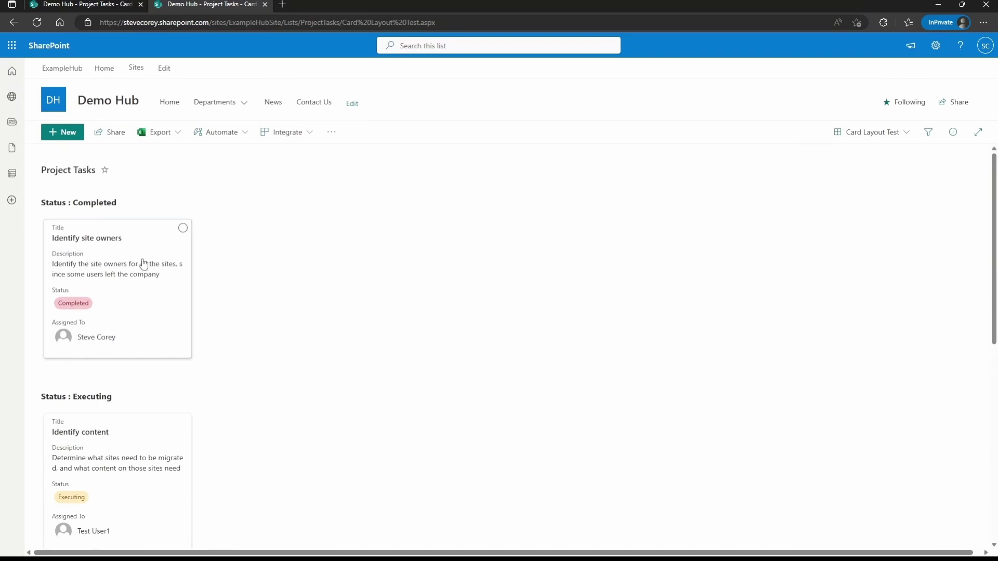
{"action": "left_click_drag", "start_coordinate": [147, 266], "coordinate": [222, 474]}
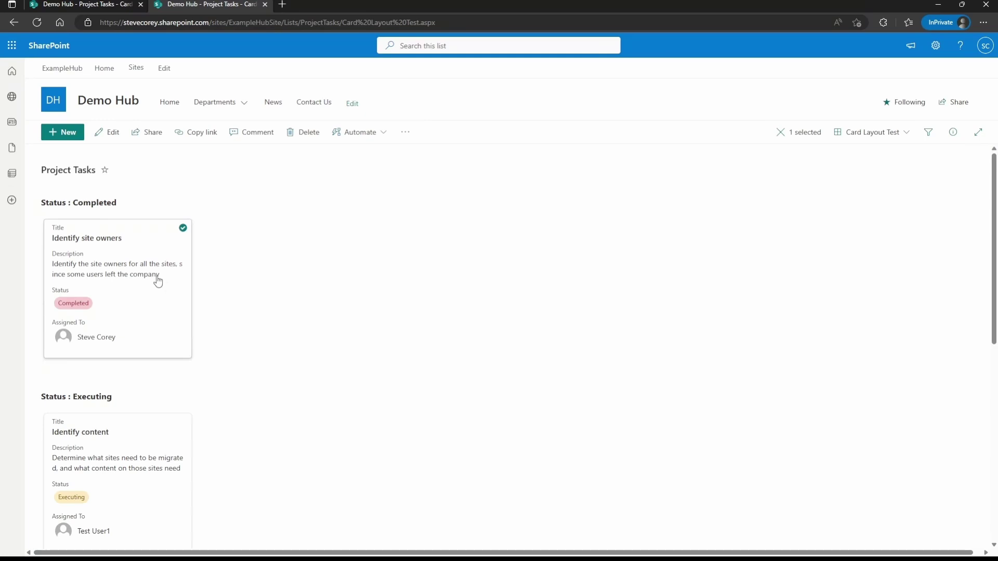
{"action": "left_click", "coordinate": [233, 283]}
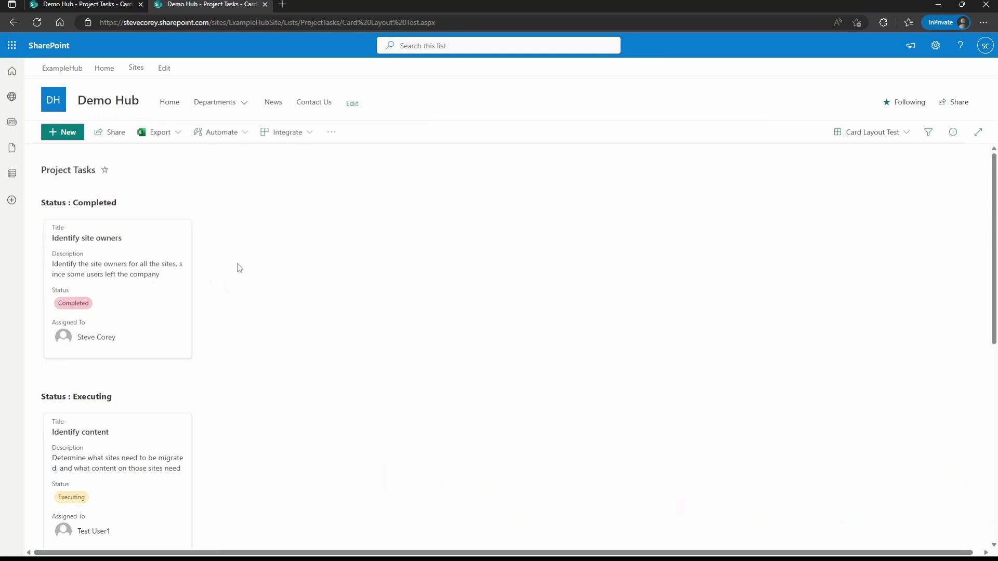
- Open the Card Layout Test formatting JSON in advanced mode, widen the formatting pane and look through the code
{"action": "left_click", "coordinate": [872, 132]}
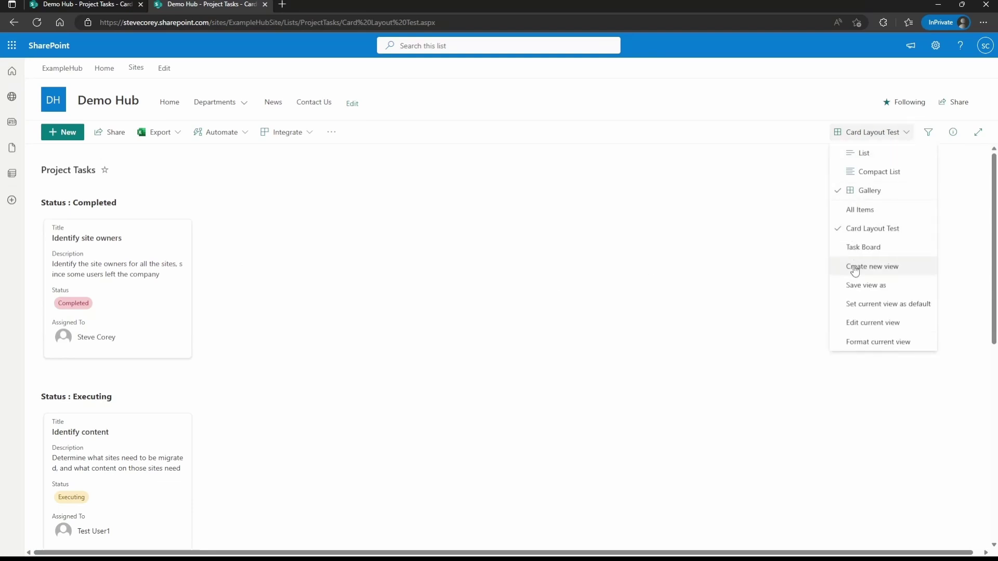
{"action": "left_click", "coordinate": [861, 347]}
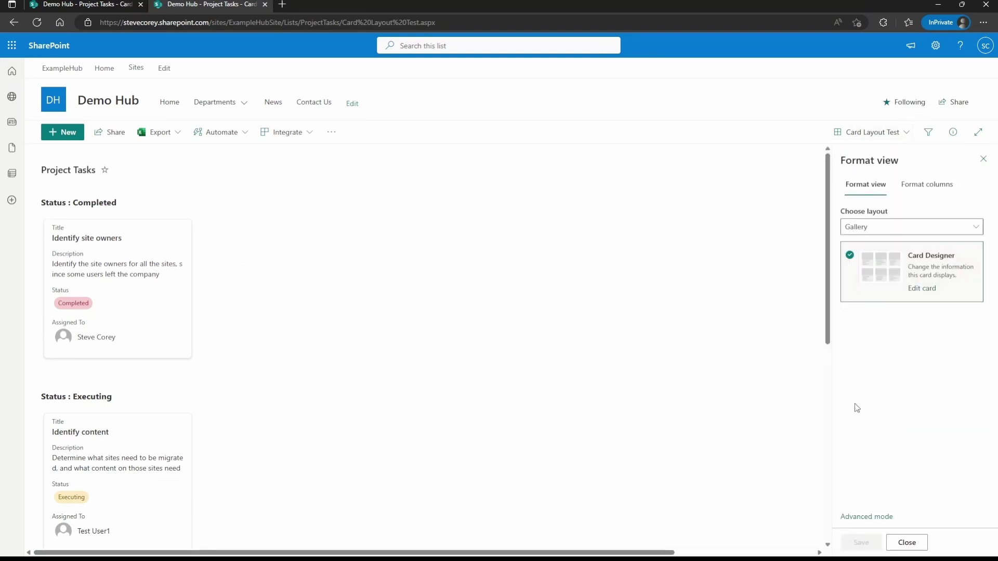
{"action": "left_click", "coordinate": [922, 288]}
{"action": "left_click", "coordinate": [865, 517]}
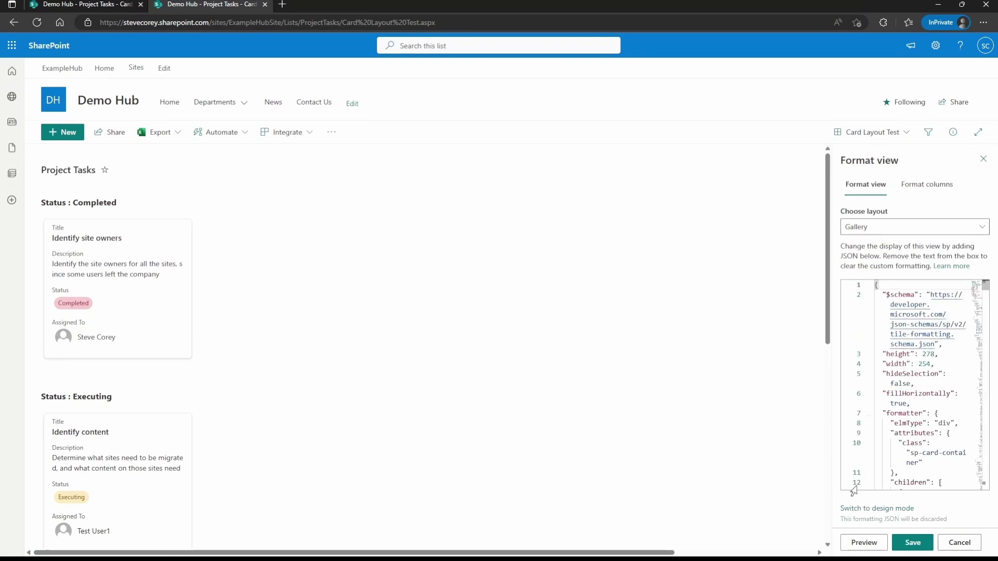
{"action": "left_click_drag", "start_coordinate": [832, 422], "coordinate": [521, 408]}
{"action": "left_click_drag", "start_coordinate": [992, 282], "coordinate": [955, 456]}
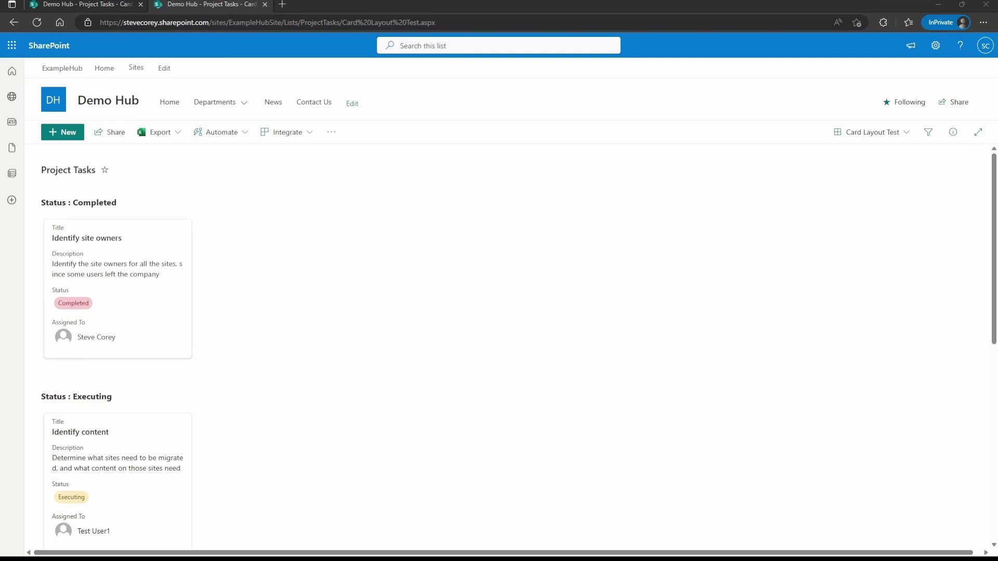
- Reopen the Card Layout Test view formatting, select the Identify site owners card, and switch the formatting to advanced JSON mode
{"action": "left_click", "coordinate": [871, 132]}
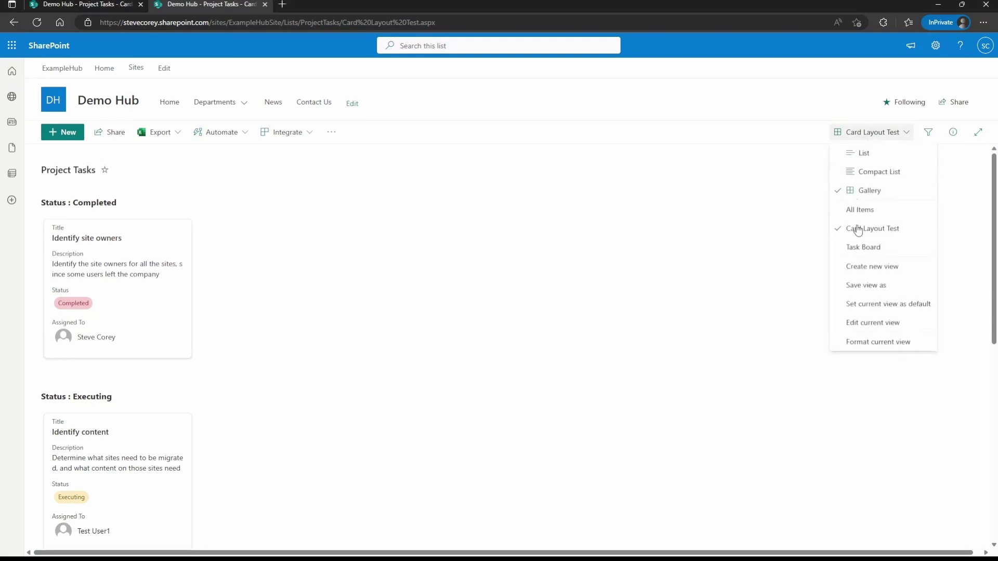
{"action": "left_click", "coordinate": [861, 341]}
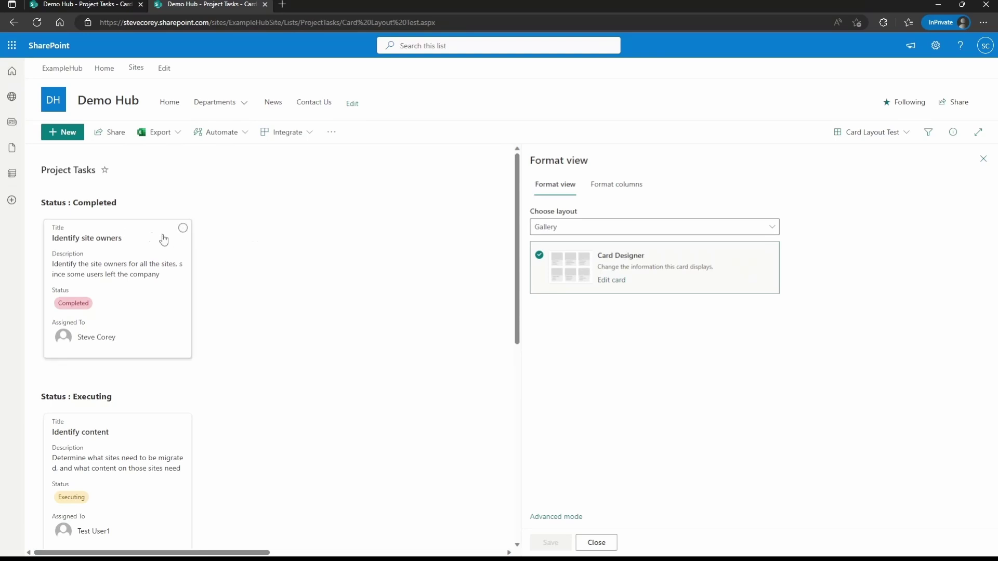
{"action": "left_click", "coordinate": [183, 229]}
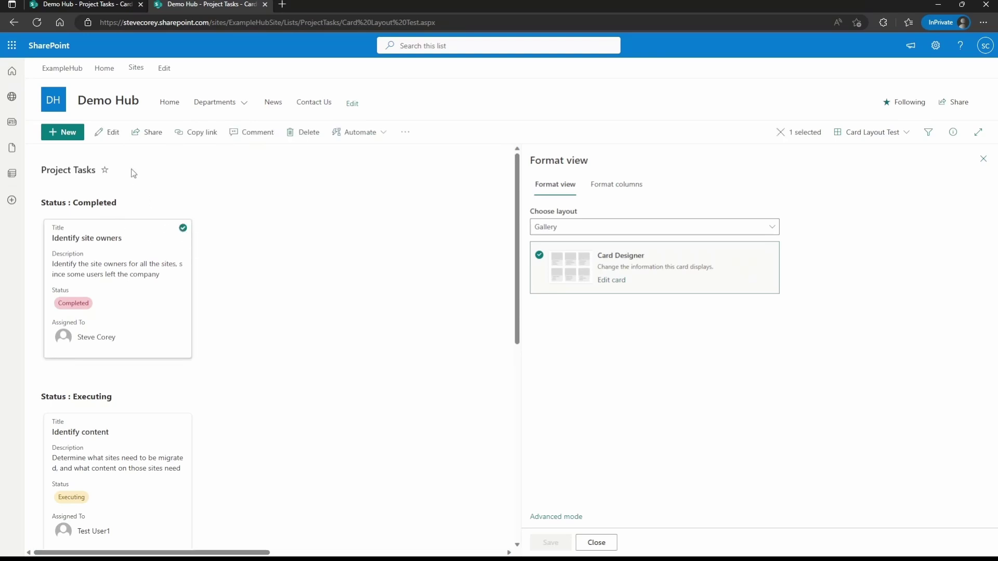
{"action": "left_click", "coordinate": [573, 517]}
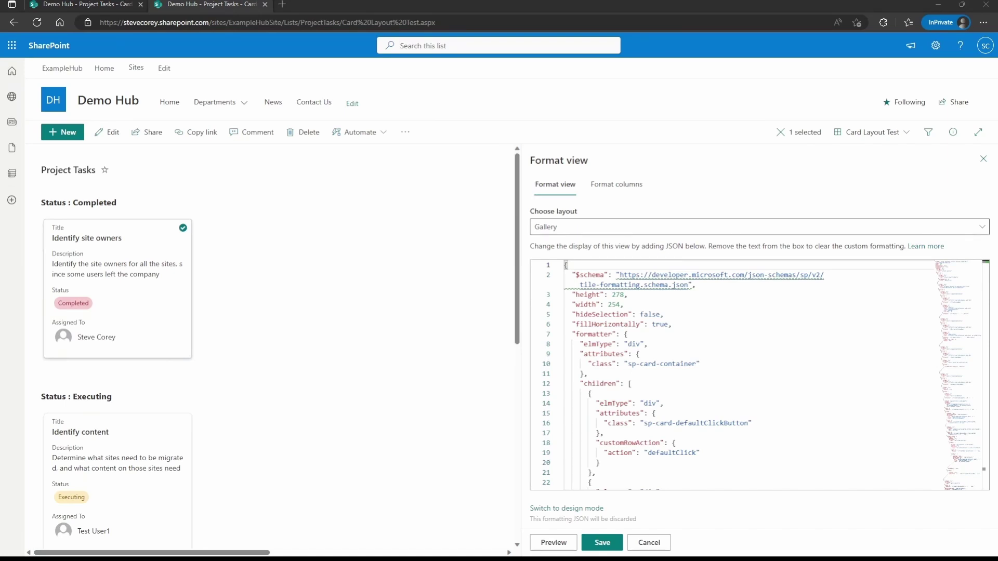
- Add a commandBarProps block after fillHorizontally whose commands array sets "key": "new" and "hide": true, and preview the view
{"action": "left_click", "coordinate": [653, 303]}
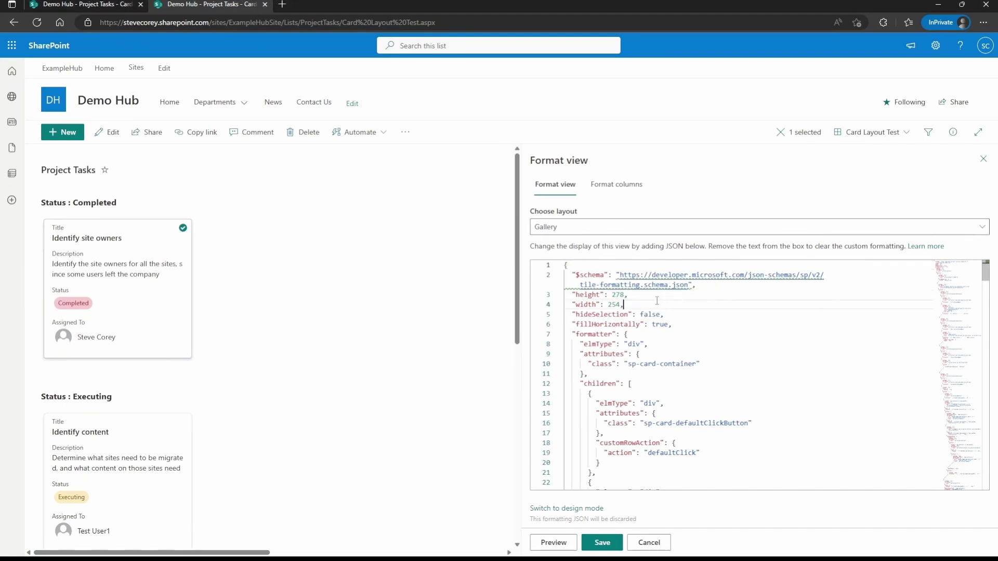
{"action": "left_click", "coordinate": [685, 325]}
{"action": "key", "text": "Return"}
{"action": "type", "text": "\"commandBarProps\" : {   \"commands\": [     {       \"key\": \"new\",       \"hide\": true     }   ] }"}
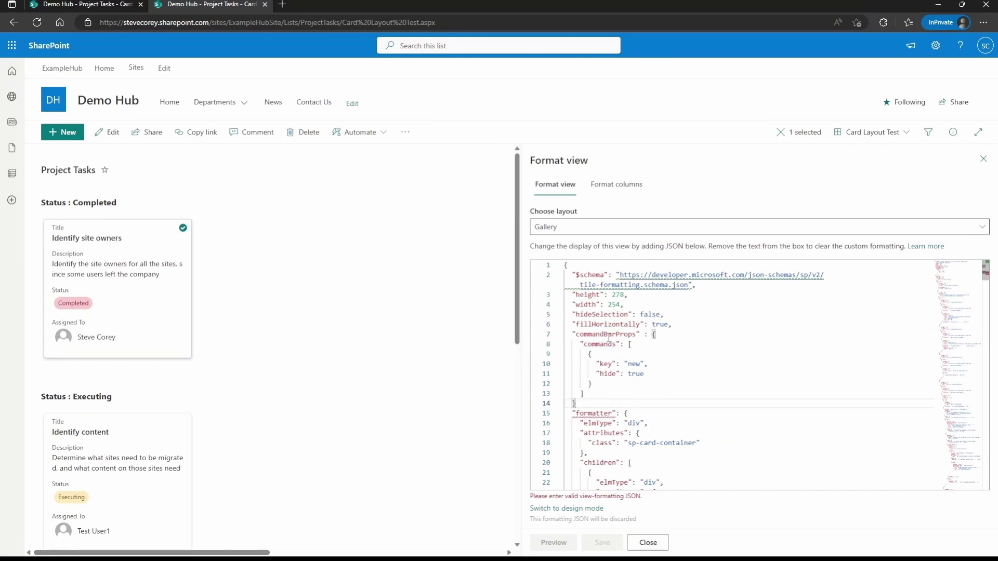
{"action": "mouse_move", "coordinate": [609, 338]}
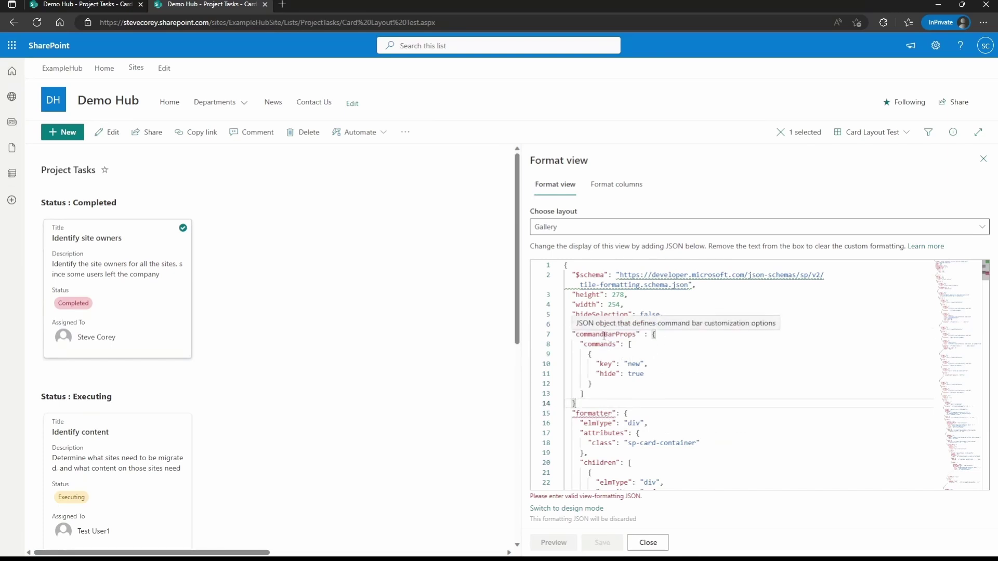
{"action": "type", "text": ","}
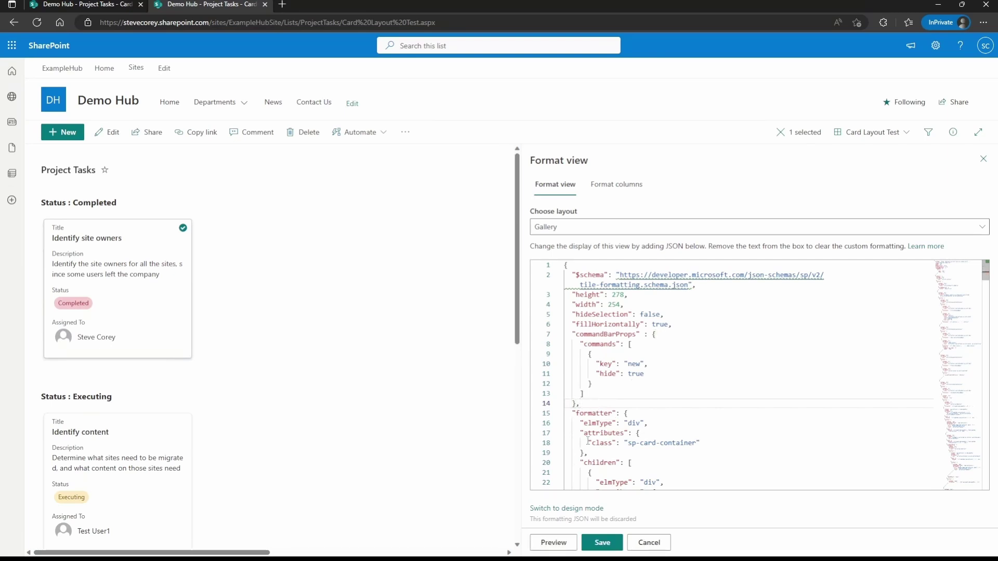
{"action": "left_click", "coordinate": [553, 544]}
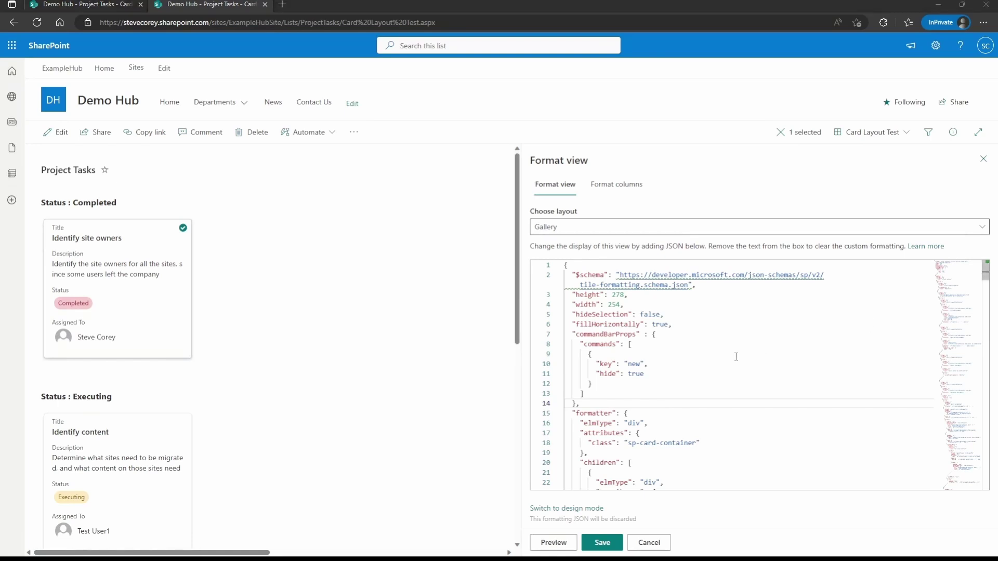
- Add a second command after the new entry with key "share", an empty iconName and title "Share this List", and preview the view
{"action": "left_click", "coordinate": [672, 383]}
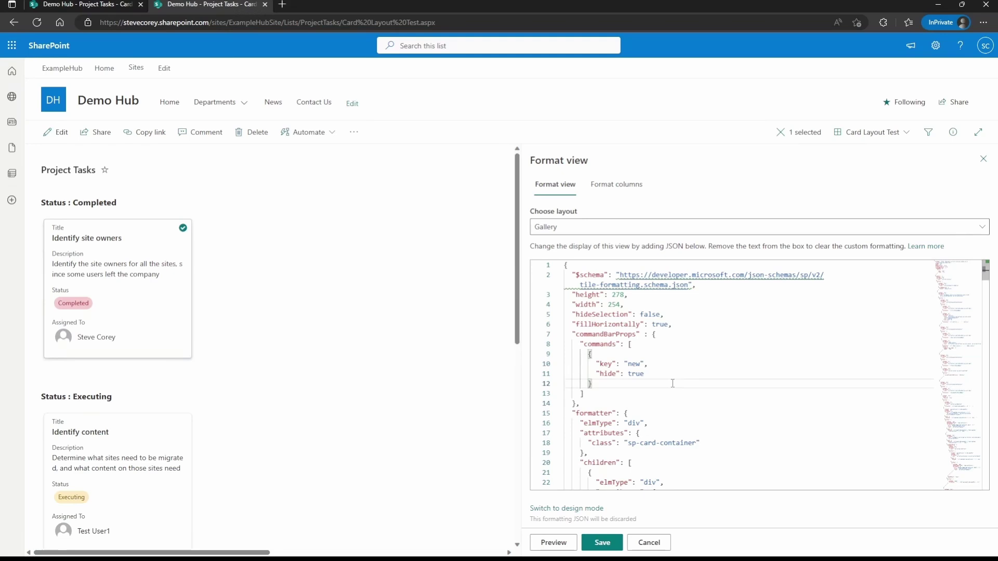
{"action": "type", "text": ", { \"key\": \"share\", \"iconName\": \"\", \"title\": \"Share this List\" }"}
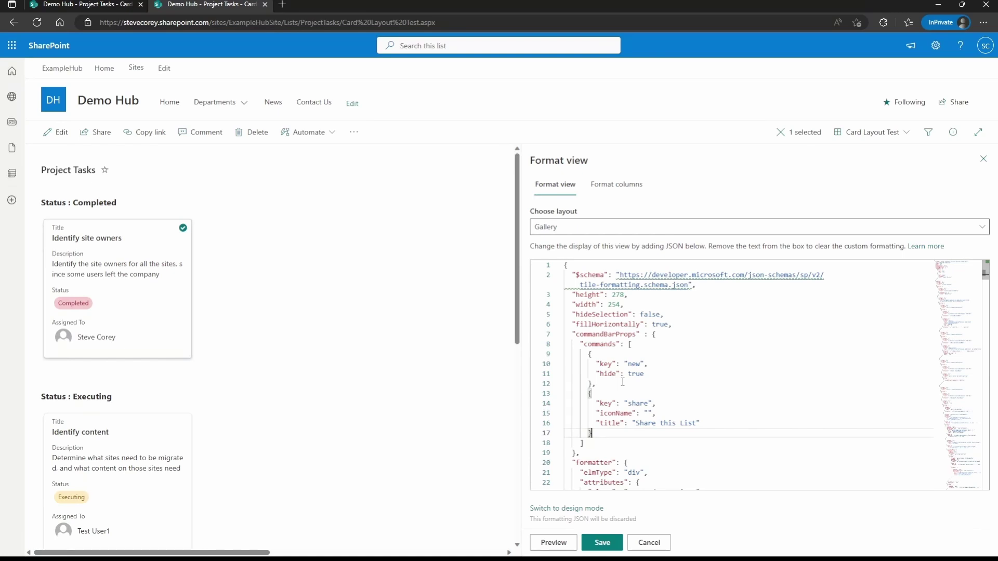
{"action": "double_click", "coordinate": [644, 403]}
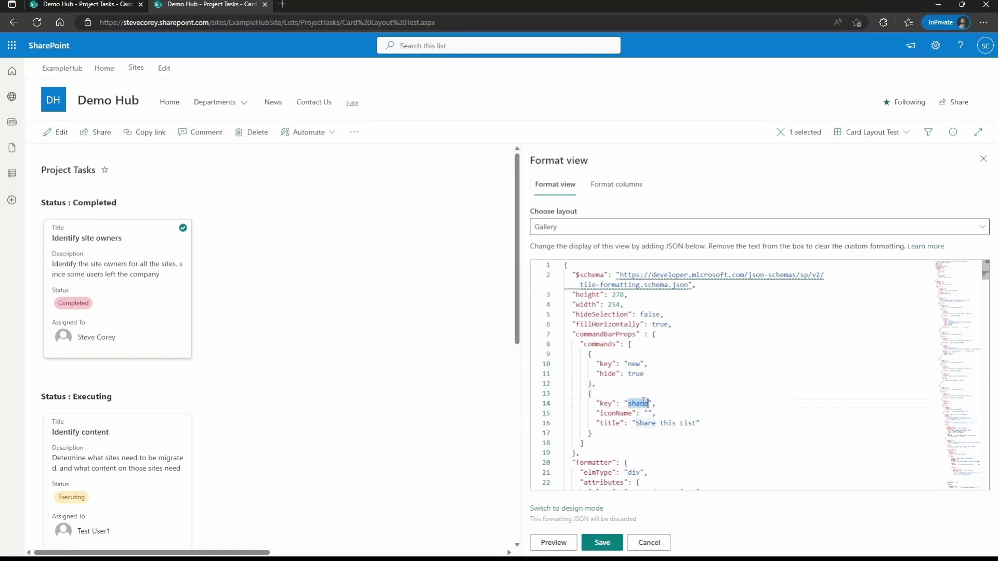
{"action": "left_click", "coordinate": [684, 401]}
{"action": "left_click", "coordinate": [552, 542]}
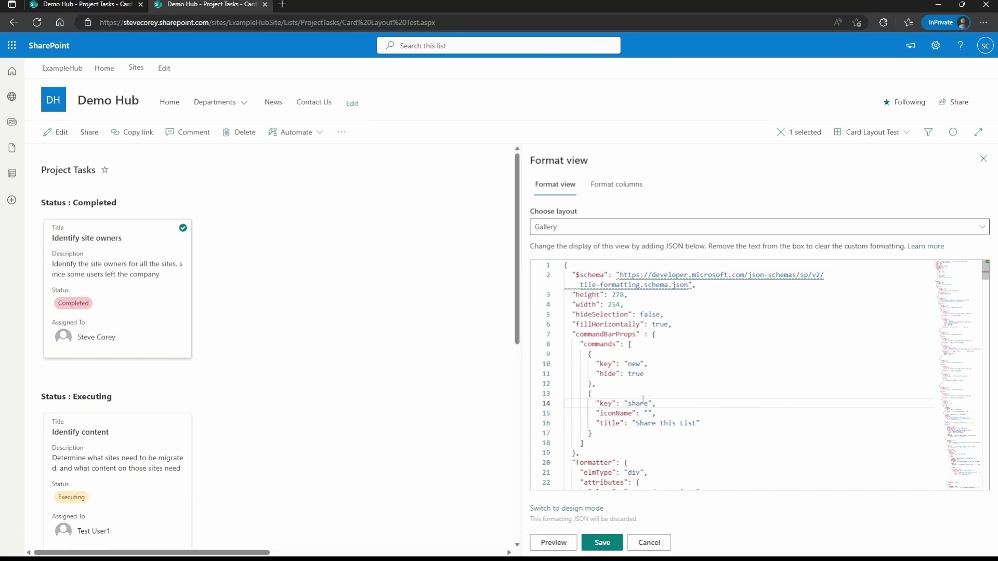
- Replace the share command's iconName and title properties with "hide": true and preview the view
{"action": "left_click_drag", "start_coordinate": [662, 401], "coordinate": [737, 422]}
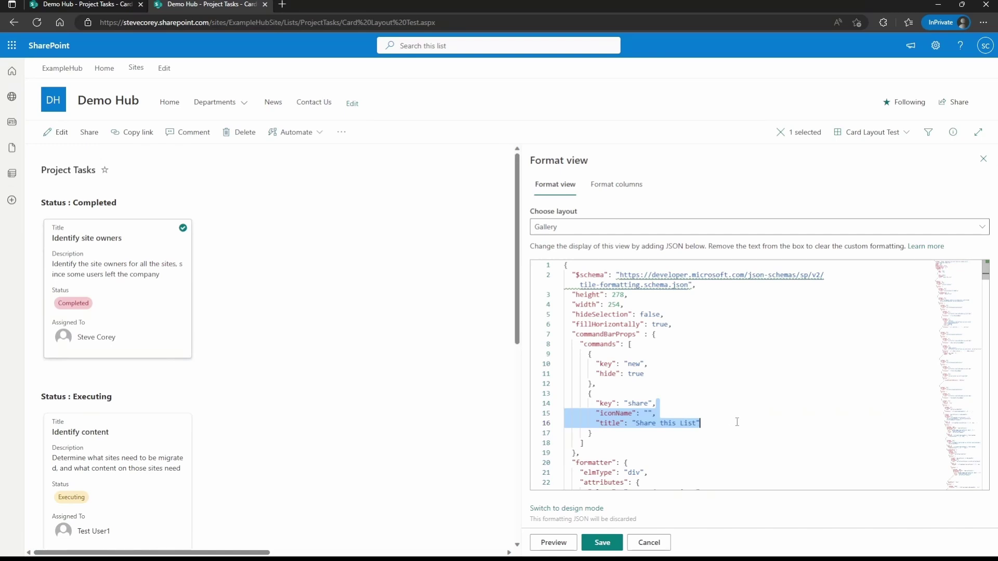
{"action": "type", "text": "h"}
{"action": "key", "text": "BackSpace"}
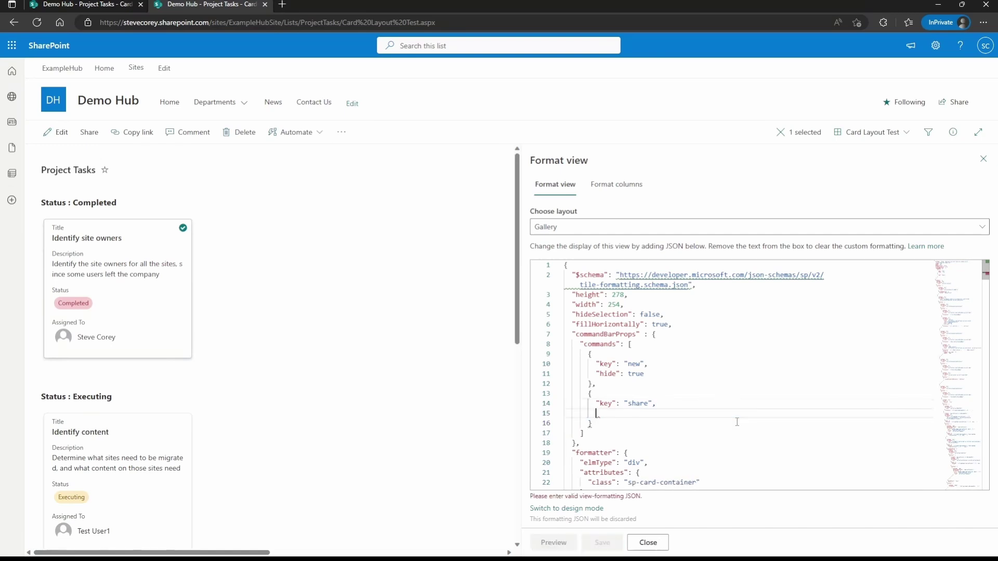
{"action": "key", "text": "Return"}
{"action": "key", "text": "ctrl+space"}
{"action": "type", "text": "\"hide\": true"}
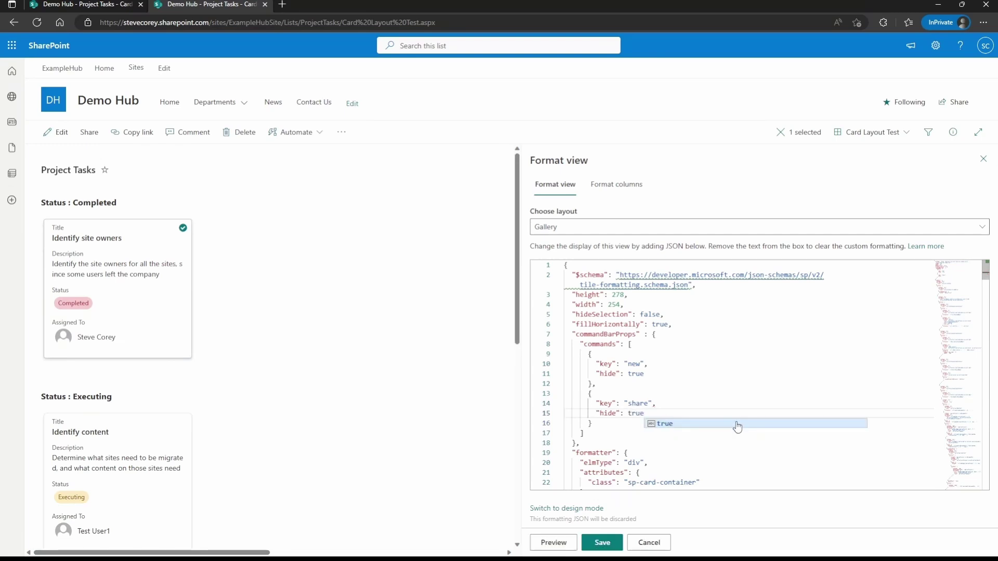
{"action": "left_click", "coordinate": [553, 542]}
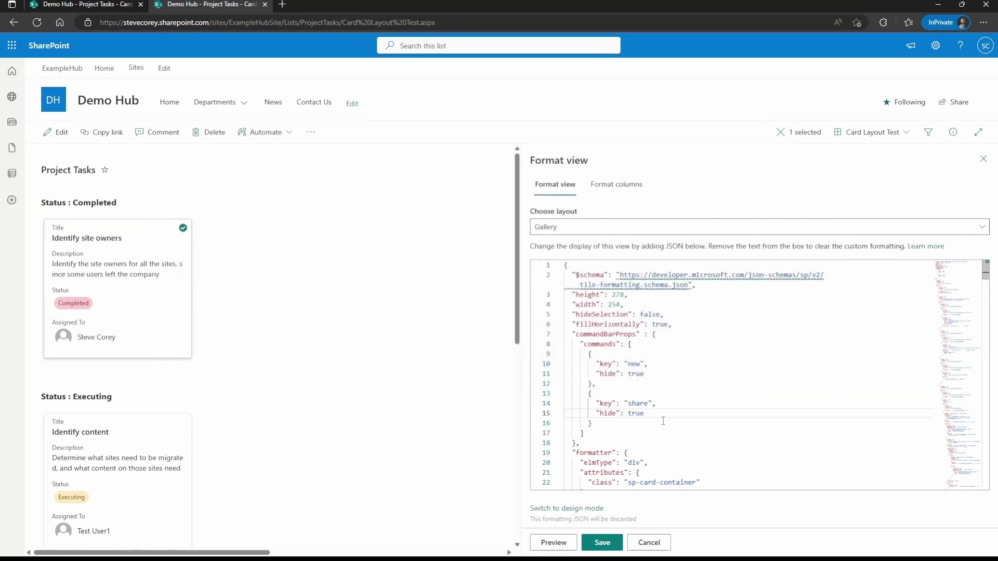
- Duplicate the new command's block directly below it, change the copy's key to "edit", and preview the view
{"action": "left_click", "coordinate": [663, 421]}
{"action": "left_click", "coordinate": [665, 360]}
{"action": "left_click_drag", "start_coordinate": [588, 354], "coordinate": [600, 384]}
{"action": "key", "text": "ctrl+c"}
{"action": "left_click", "coordinate": [607, 384]}
{"action": "key", "text": "Return"}
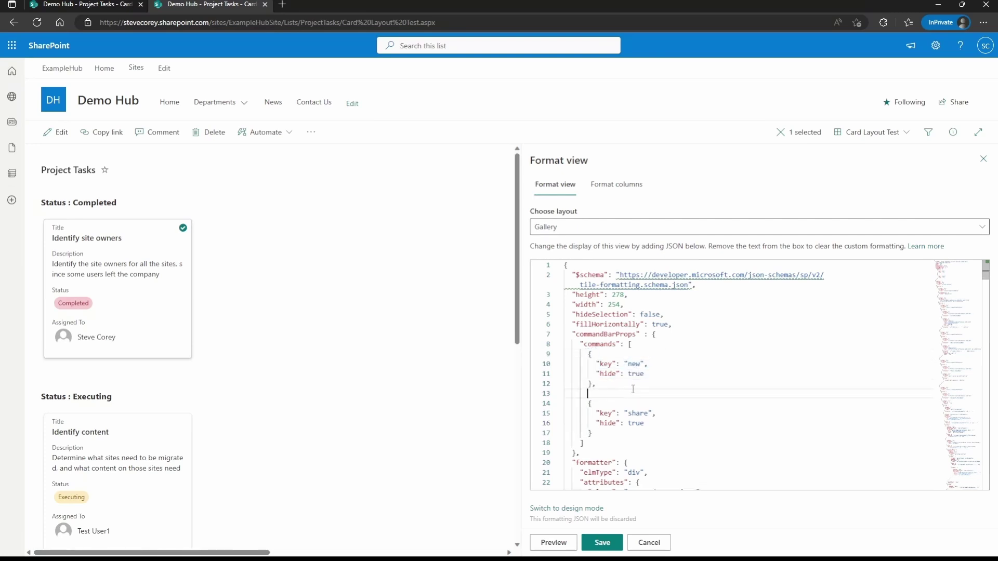
{"action": "key", "text": "ctrl+v"}
{"action": "double_click", "coordinate": [633, 403]}
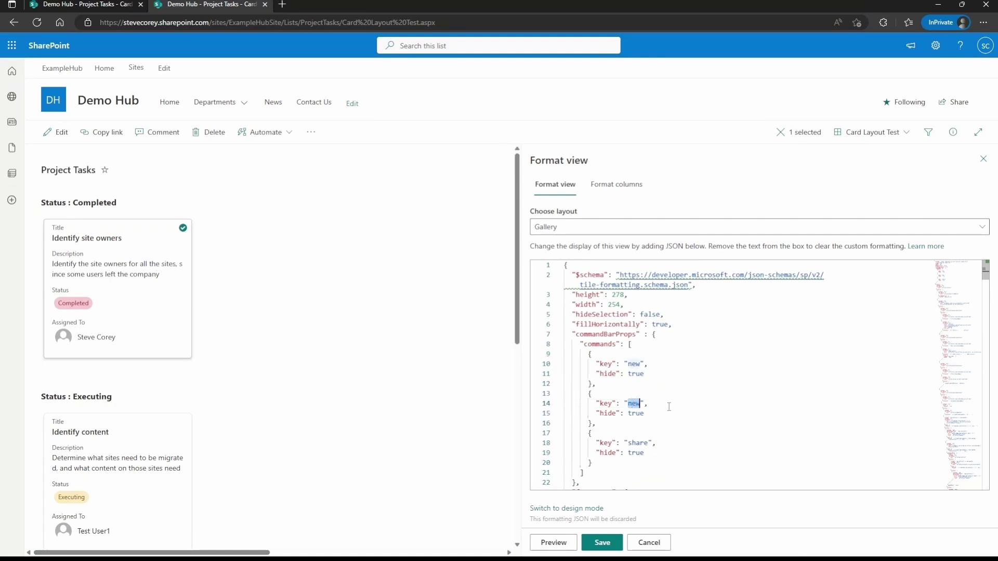
{"action": "type", "text": "edit"}
{"action": "left_click", "coordinate": [554, 543]}
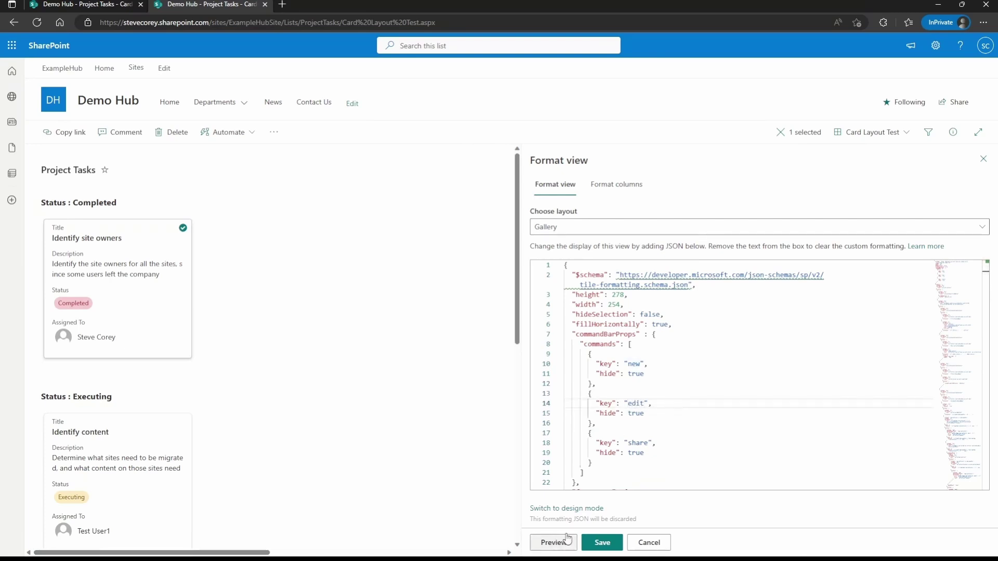
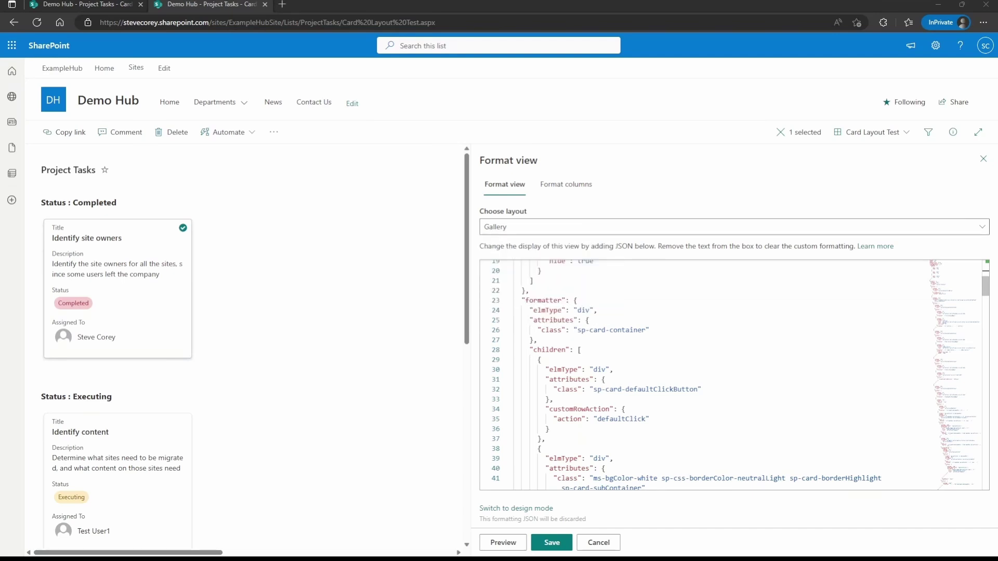
- Look through the JSON from commandBarProps down to the formatter, examining its elmType, attributes, class and children properties
{"action": "left_click_drag", "start_coordinate": [952, 288], "coordinate": [955, 273]}
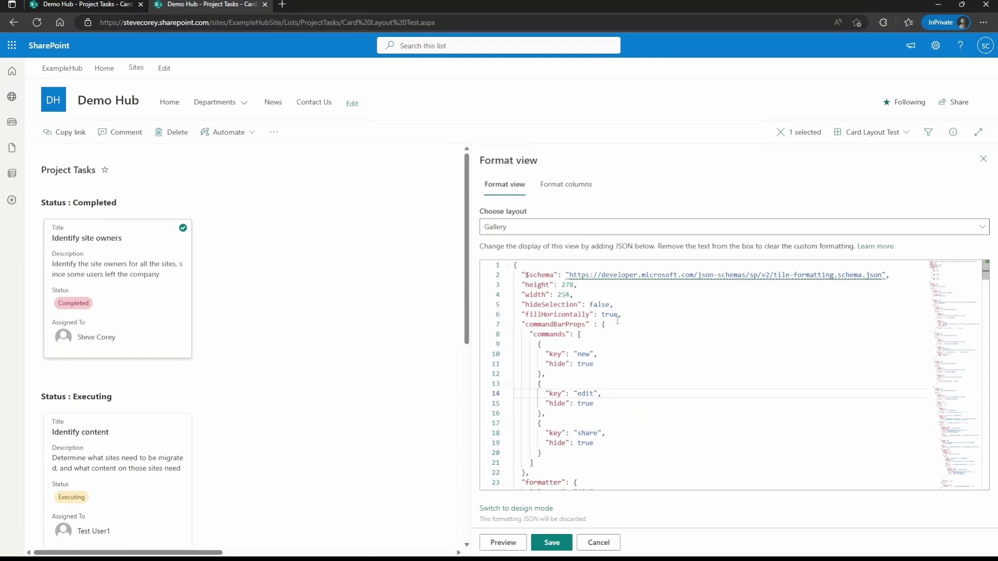
{"action": "left_click", "coordinate": [633, 320]}
{"action": "scroll", "coordinate": [654, 342], "scroll_direction": "down", "scroll_amount": 1}
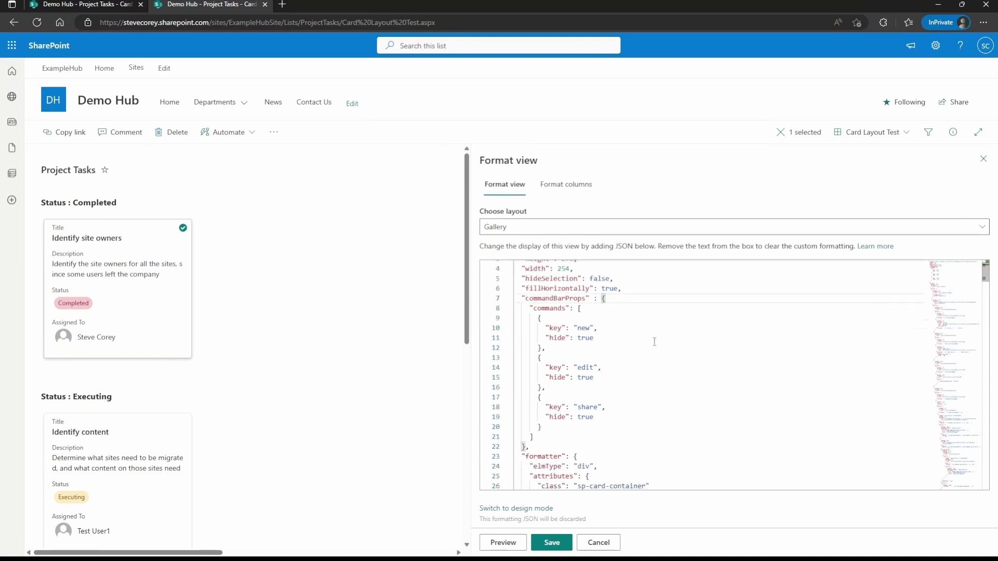
{"action": "scroll", "coordinate": [651, 323], "scroll_direction": "down", "scroll_amount": 4}
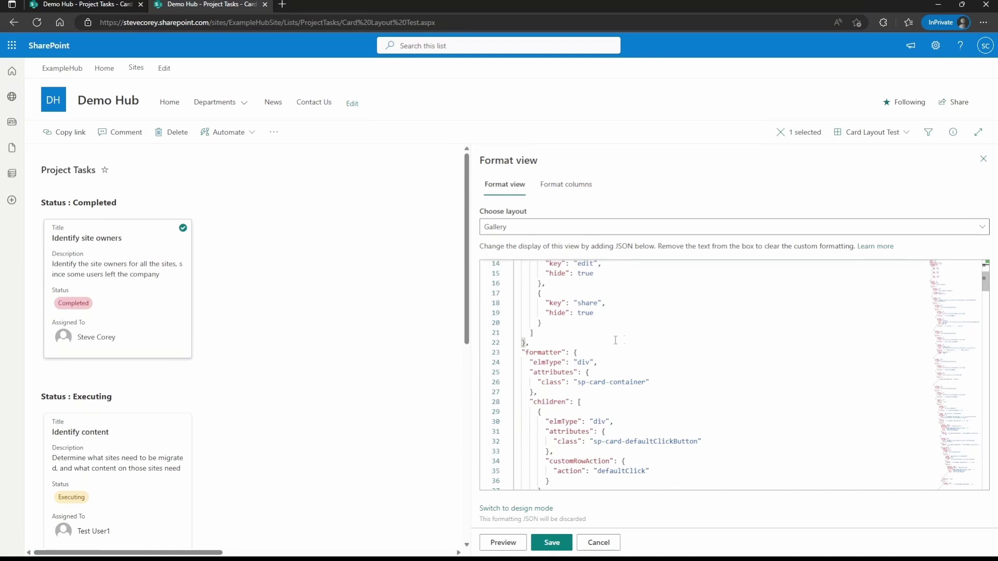
{"action": "double_click", "coordinate": [548, 352]}
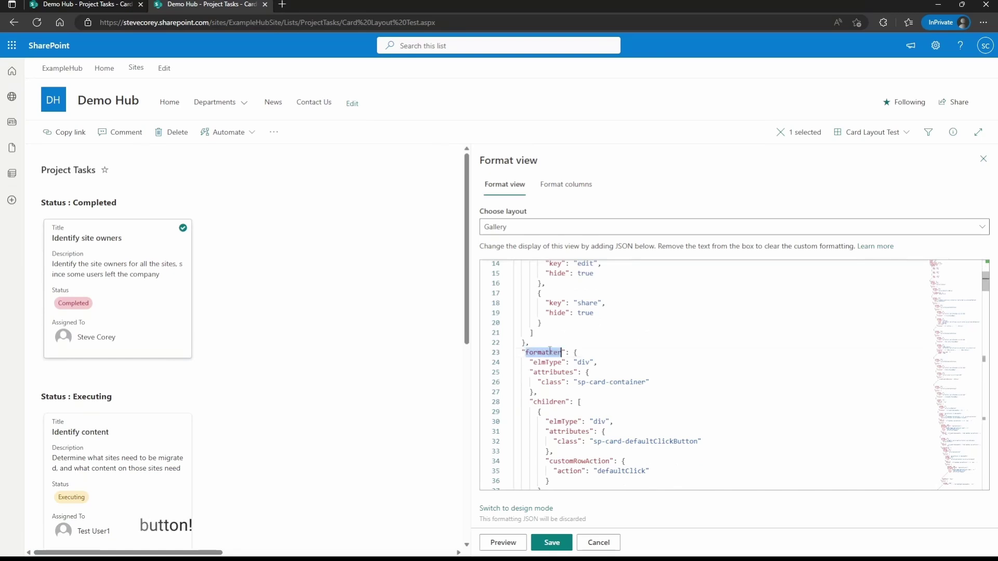
{"action": "left_click", "coordinate": [611, 351]}
{"action": "scroll", "coordinate": [612, 351], "scroll_direction": "down", "scroll_amount": 2}
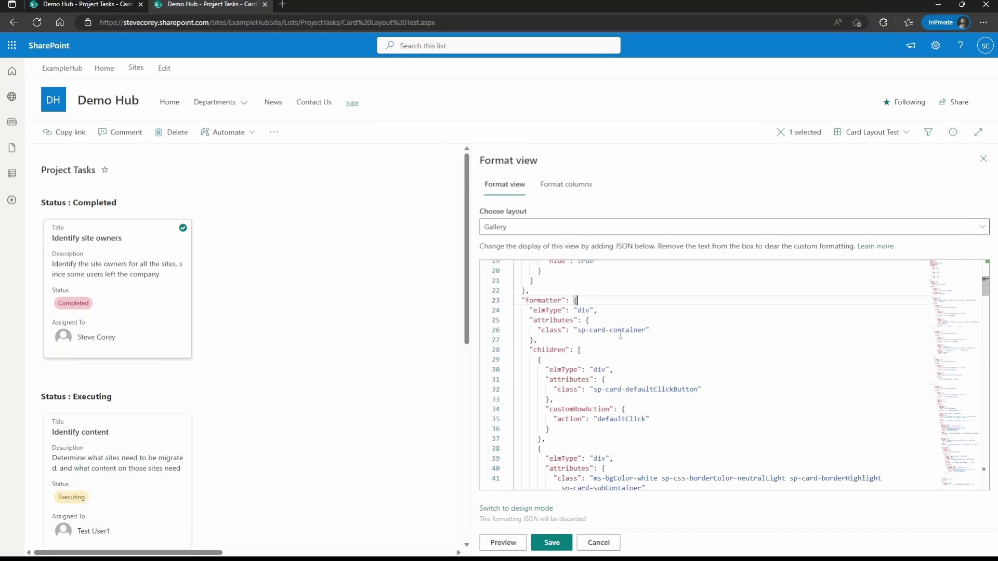
{"action": "double_click", "coordinate": [544, 309]}
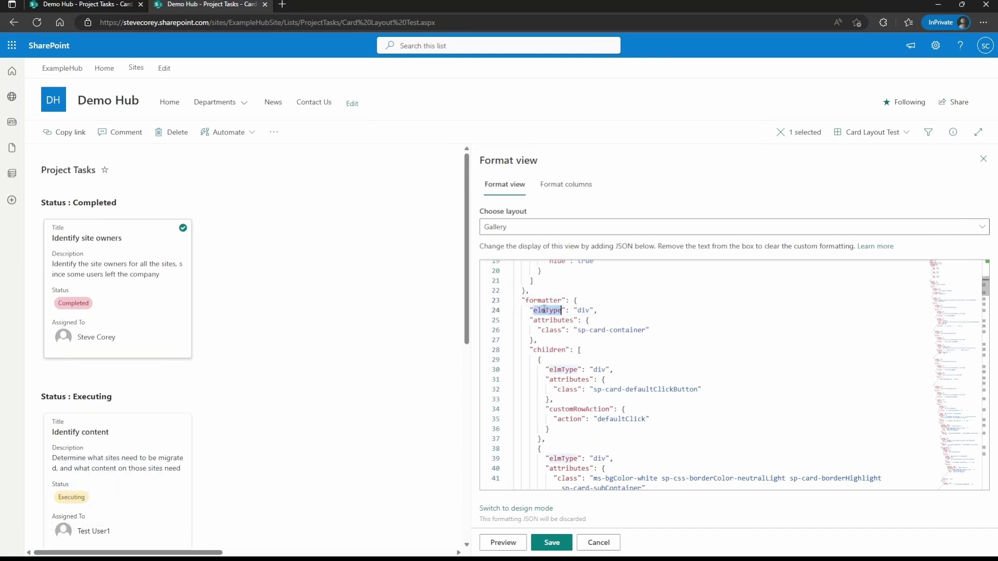
{"action": "left_click", "coordinate": [601, 310]}
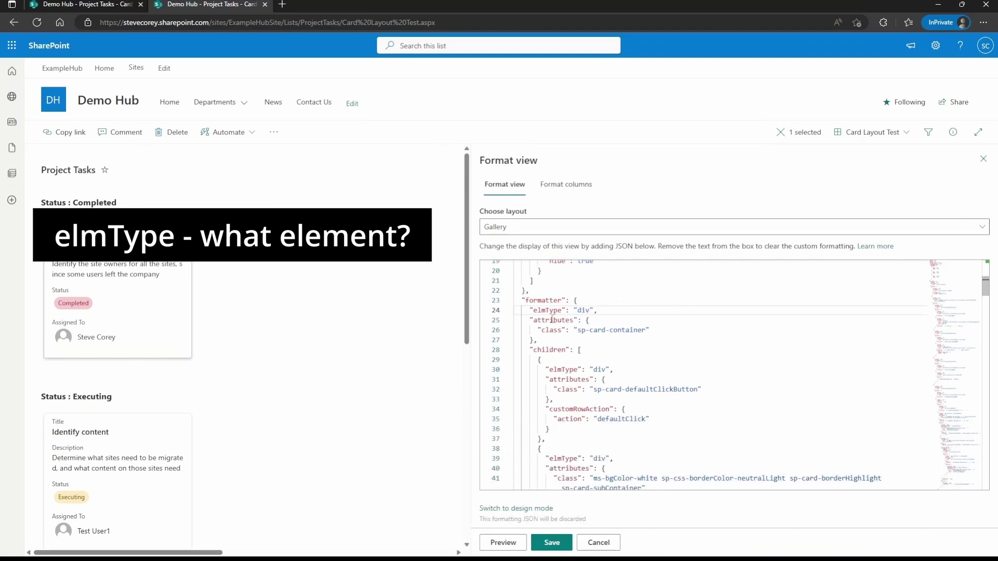
{"action": "double_click", "coordinate": [553, 319]}
{"action": "left_click", "coordinate": [621, 321]}
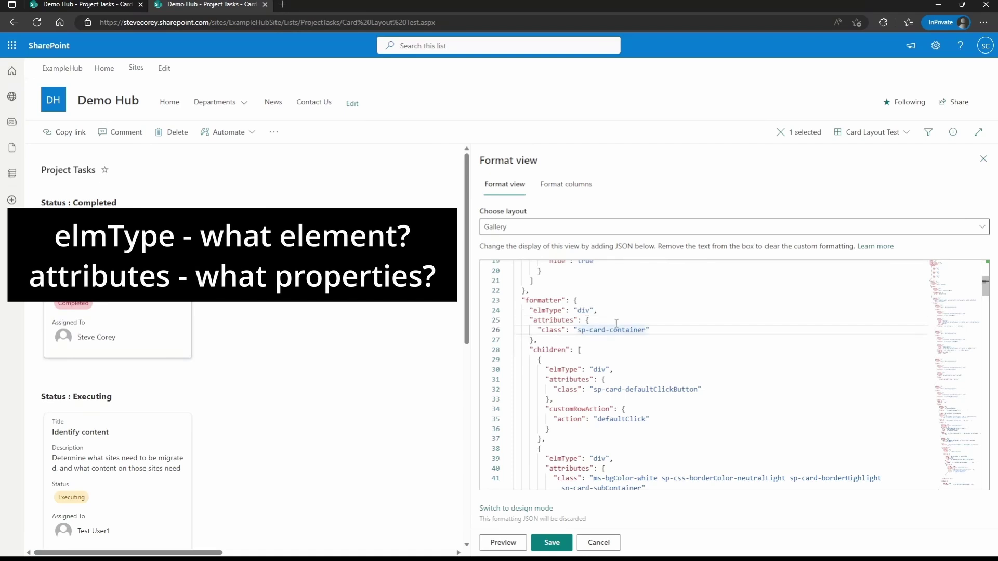
{"action": "double_click", "coordinate": [552, 330]}
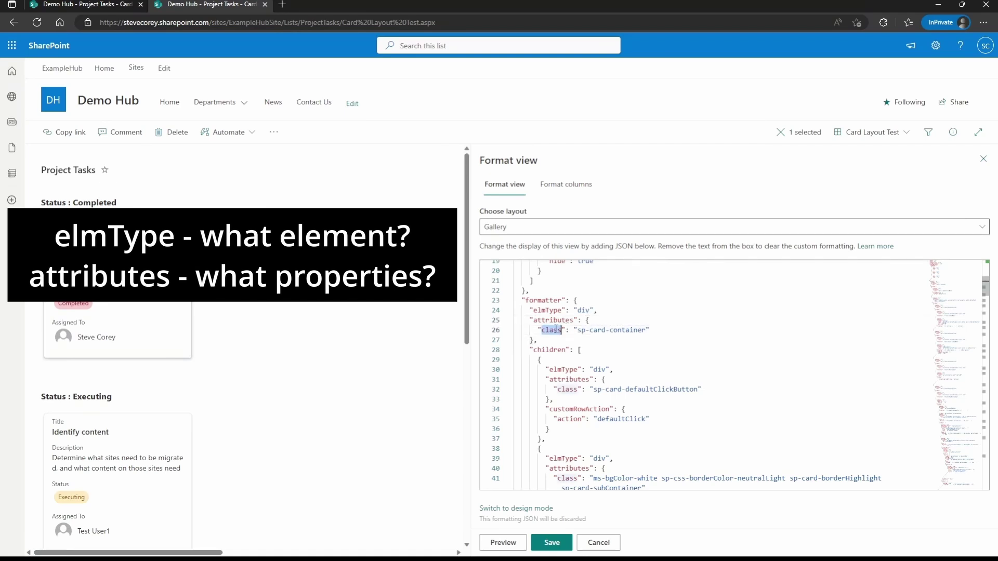
{"action": "left_click", "coordinate": [660, 330]}
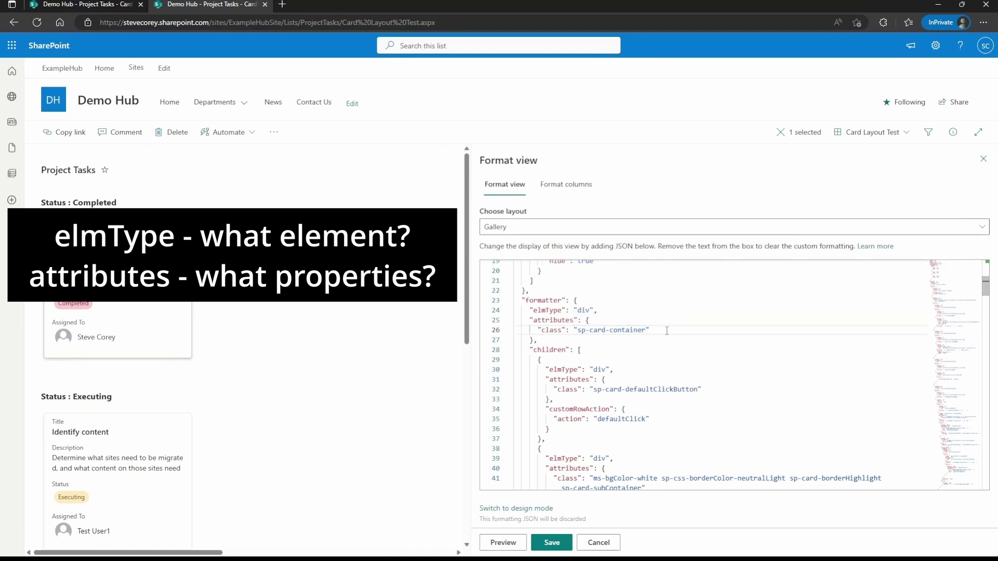
{"action": "double_click", "coordinate": [545, 350]}
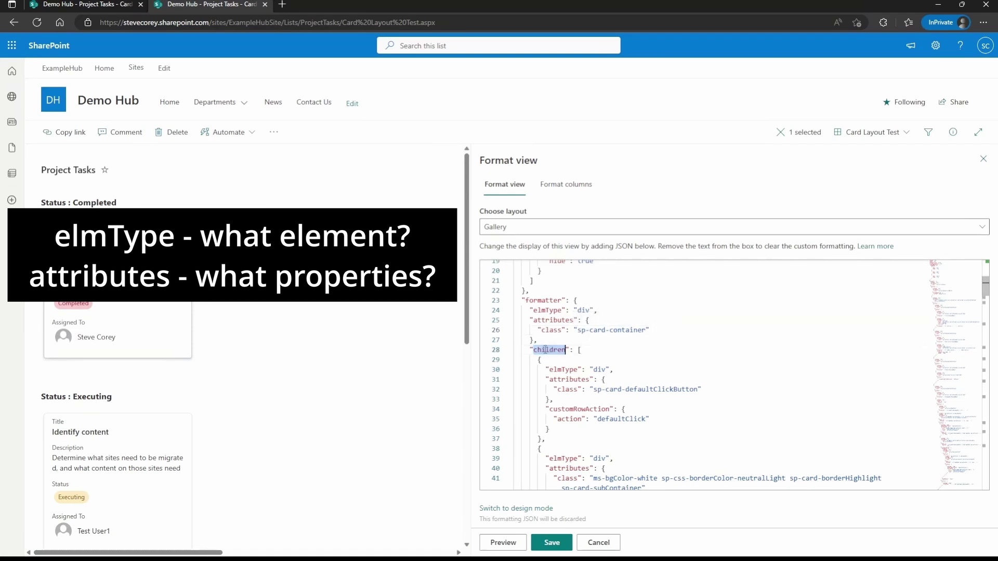
{"action": "left_click", "coordinate": [608, 353]}
{"action": "scroll", "coordinate": [608, 352], "scroll_direction": "down", "scroll_amount": 1}
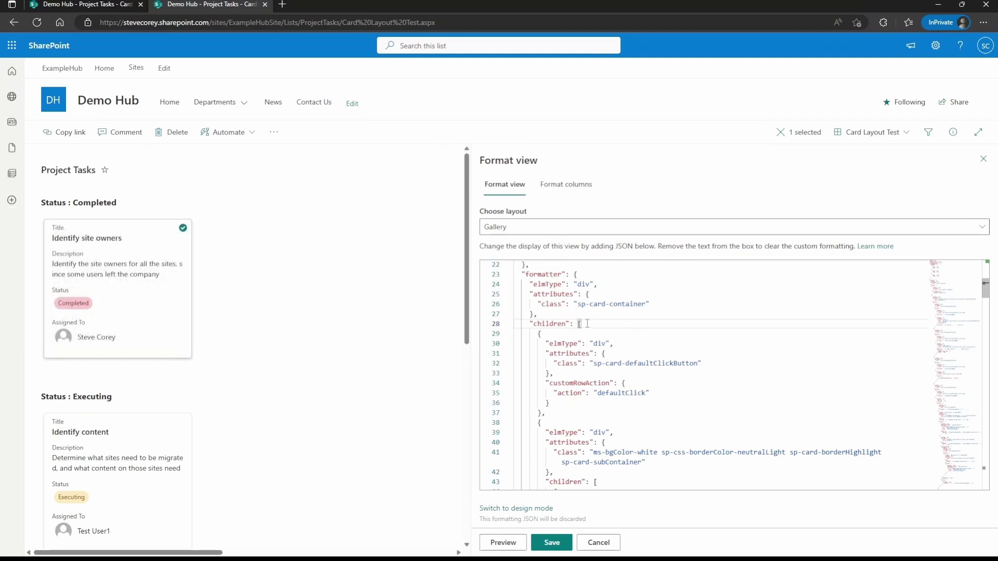
- Examine the first child's elmType, attributes and customRowAction, and try the default click action on the Identify site owners card
{"action": "left_click_drag", "start_coordinate": [579, 323], "coordinate": [581, 324]}
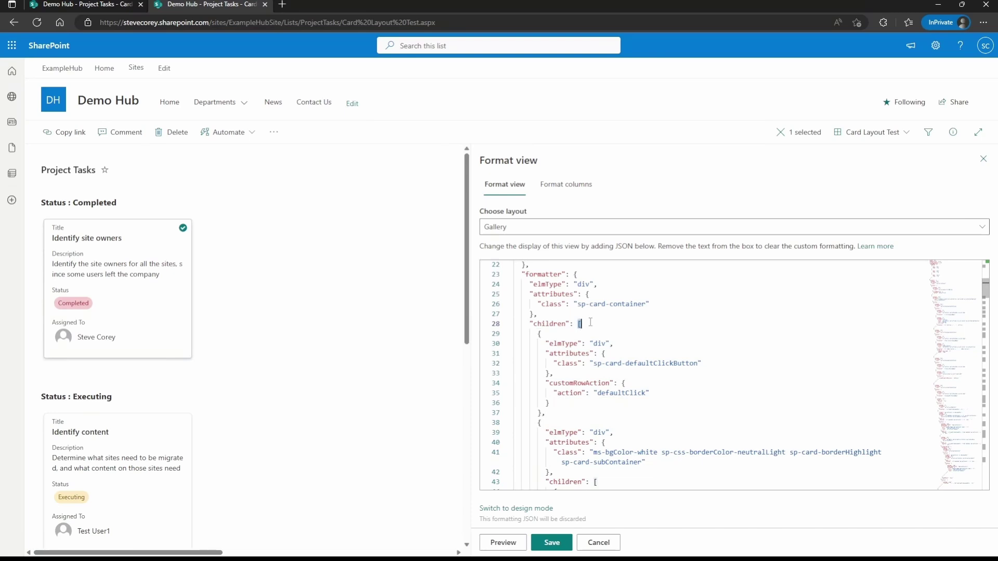
{"action": "left_click_drag", "start_coordinate": [538, 333], "coordinate": [548, 413]}
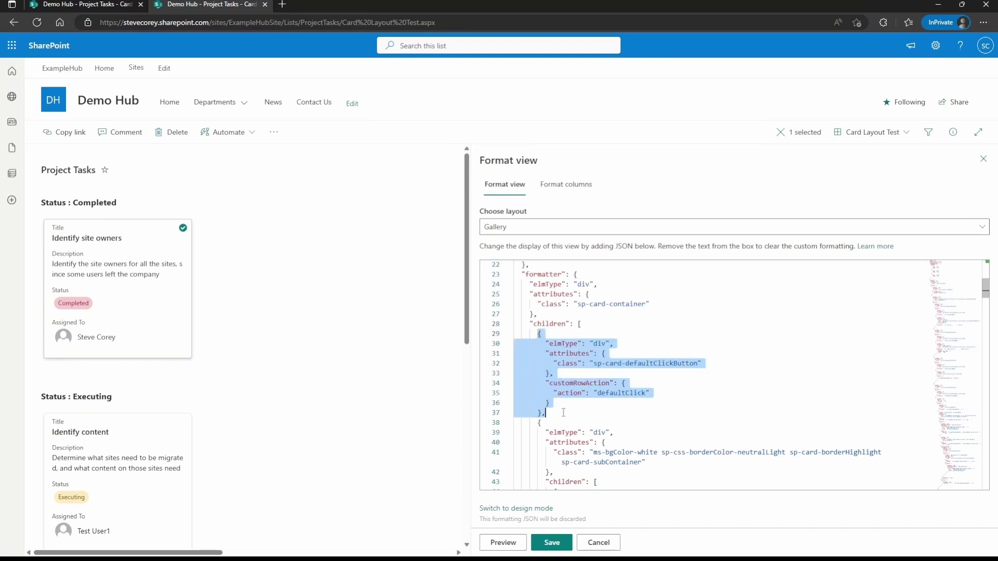
{"action": "double_click", "coordinate": [563, 343]}
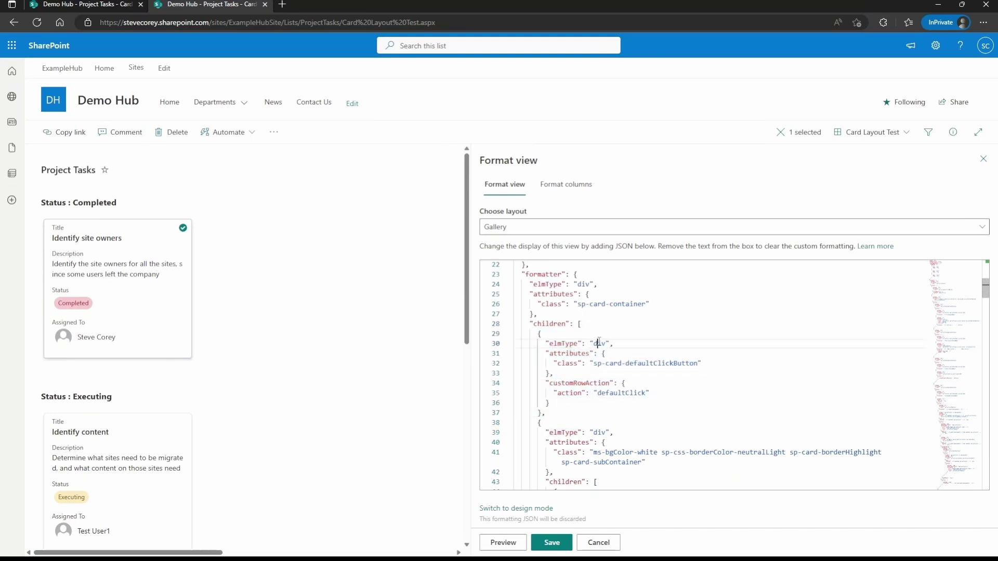
{"action": "double_click", "coordinate": [599, 343]}
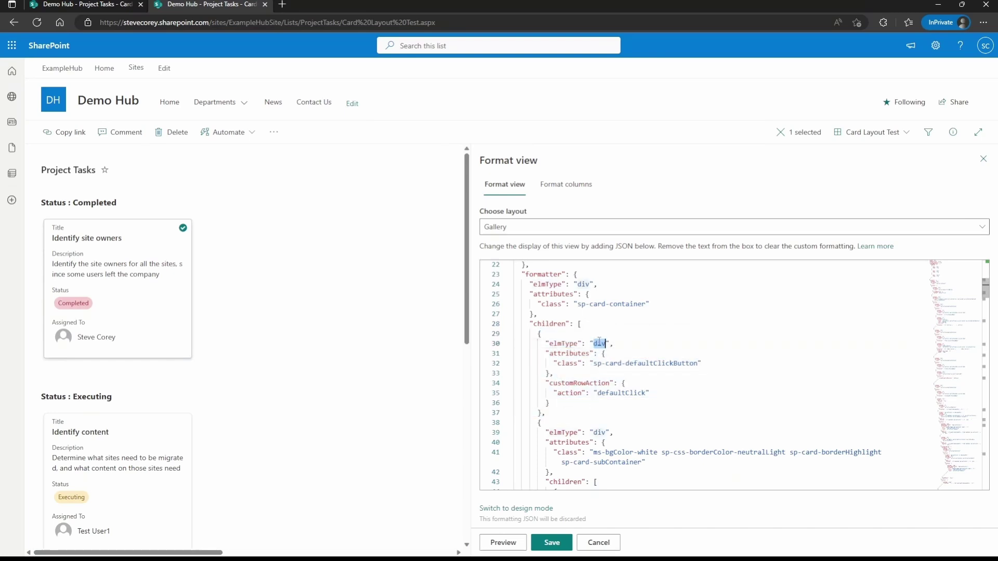
{"action": "double_click", "coordinate": [566, 353]}
{"action": "double_click", "coordinate": [601, 383]}
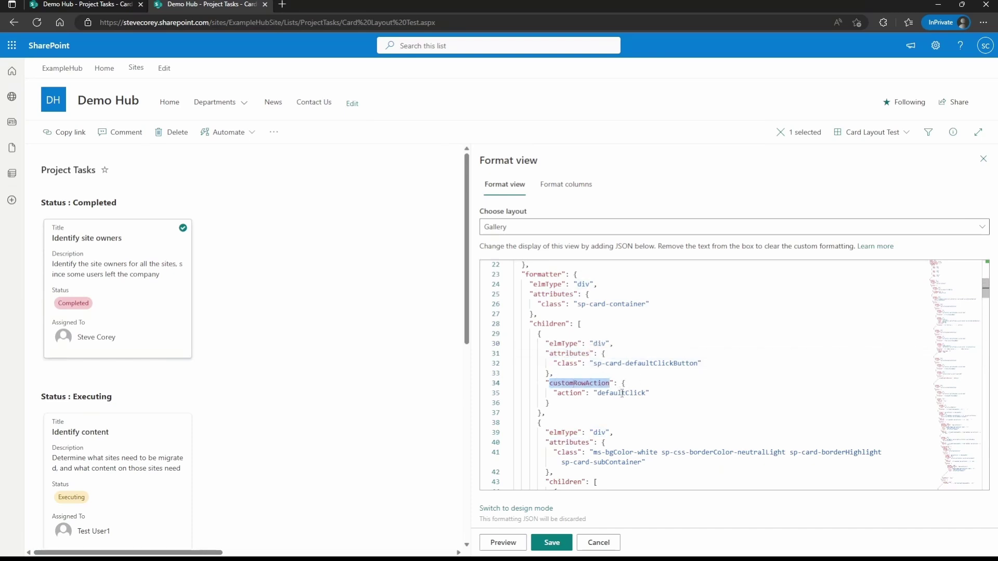
{"action": "mouse_move", "coordinate": [622, 393]}
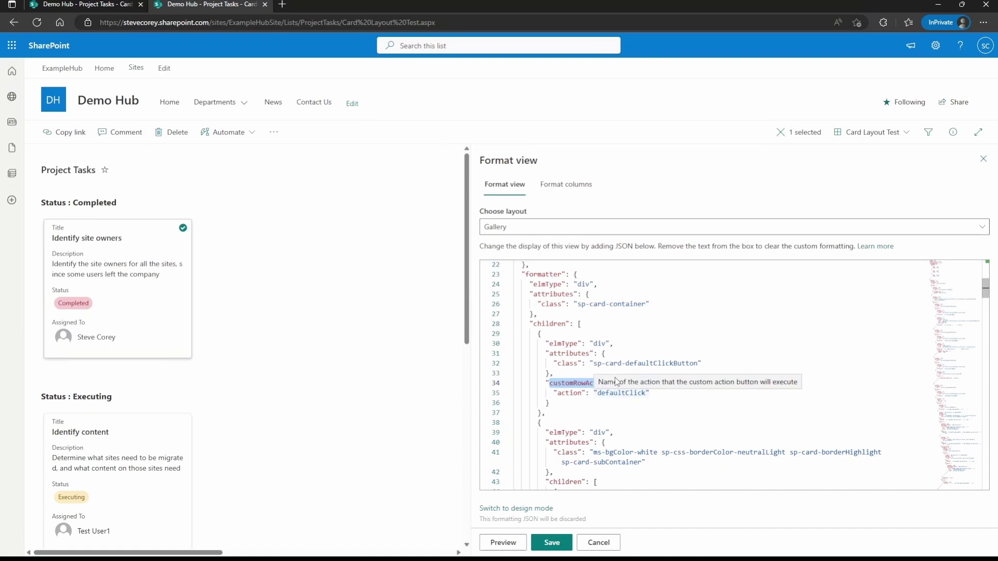
{"action": "left_click", "coordinate": [130, 229]}
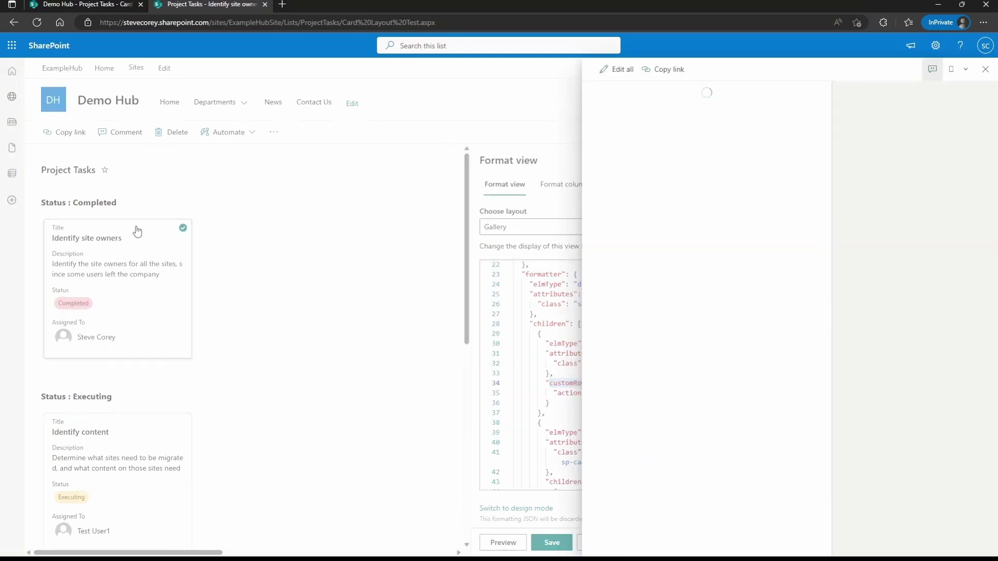
{"action": "left_click", "coordinate": [183, 230]}
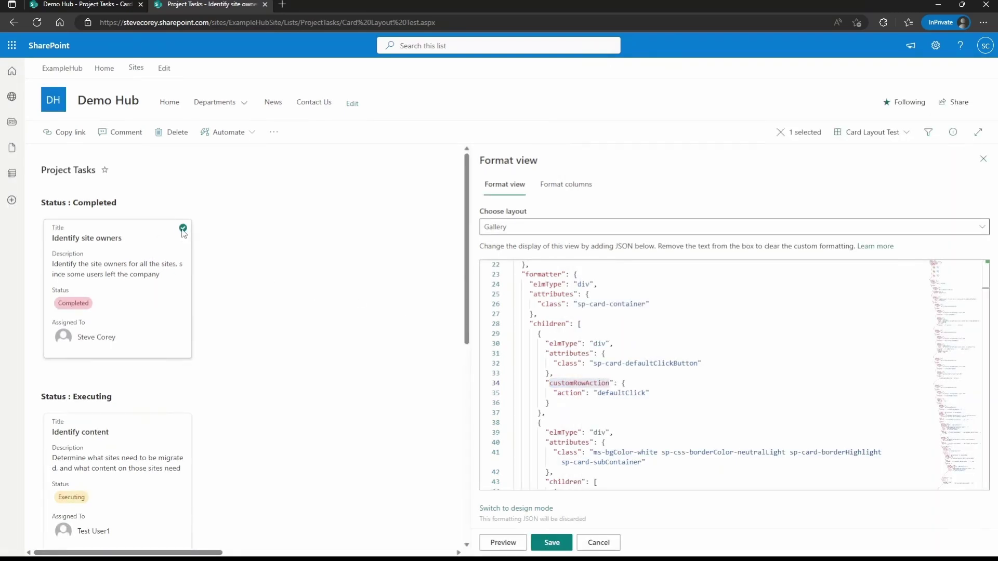
- Examine the formatter's second child, from its sub-container class down to the nested display column container and paragraph elements for Title
{"action": "left_click", "coordinate": [592, 422]}
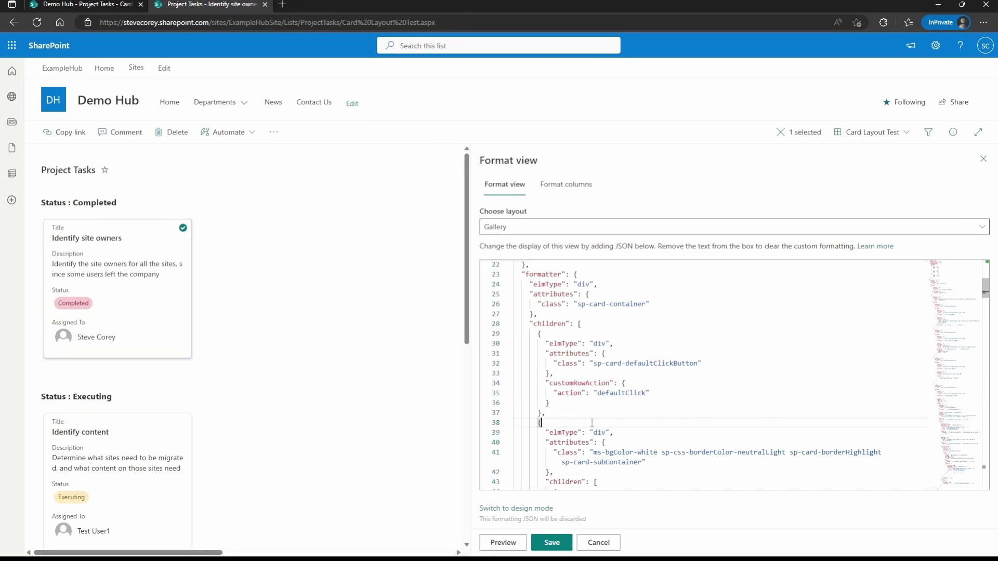
{"action": "scroll", "coordinate": [598, 416], "scroll_direction": "down", "scroll_amount": 3}
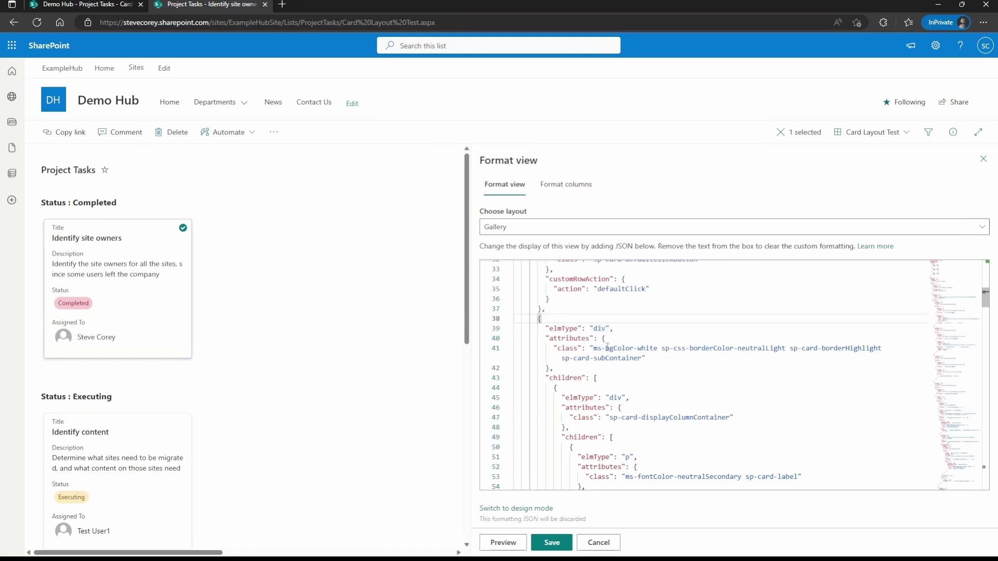
{"action": "scroll", "coordinate": [636, 394], "scroll_direction": "down", "scroll_amount": 1}
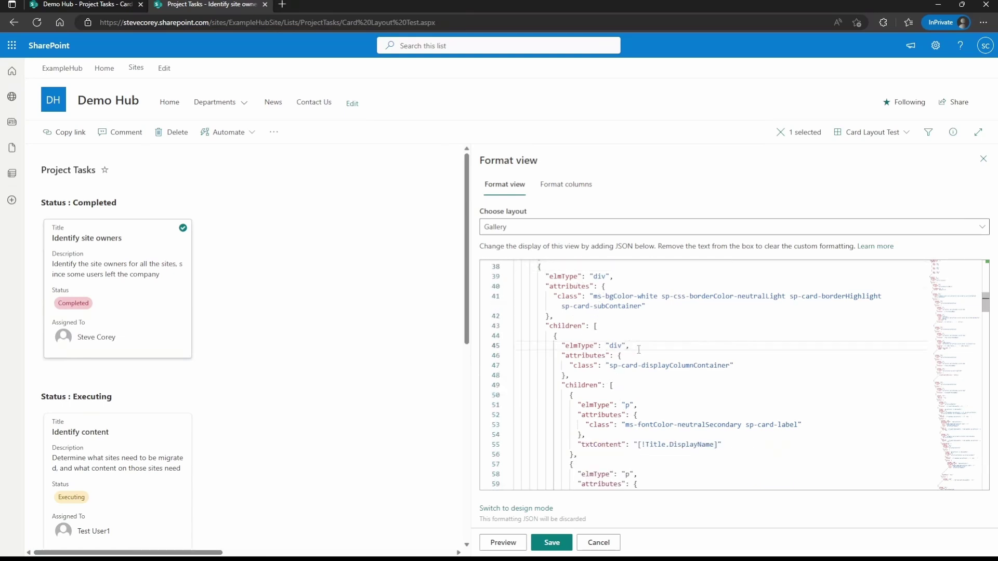
{"action": "scroll", "coordinate": [638, 348], "scroll_direction": "down", "scroll_amount": 1}
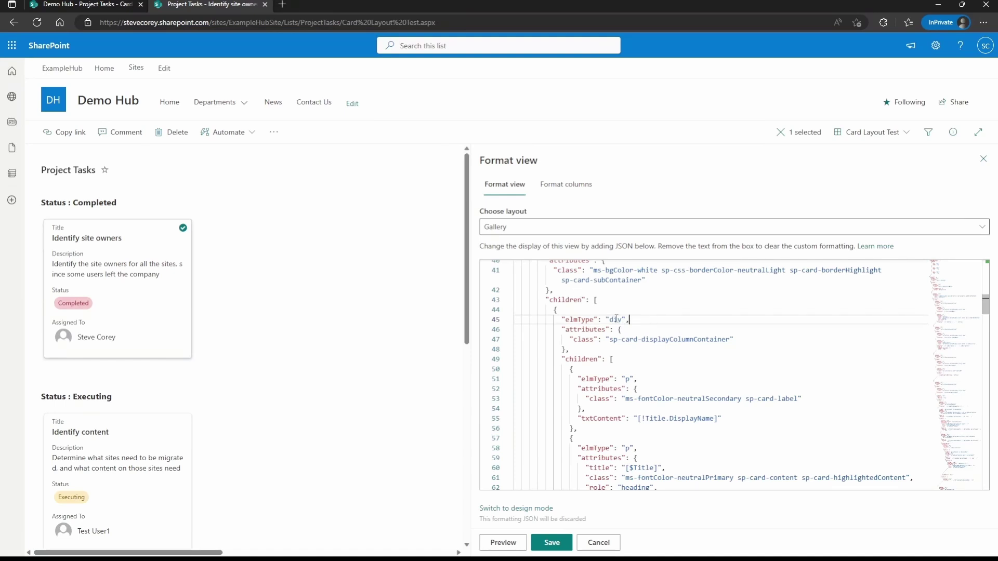
{"action": "left_click", "coordinate": [571, 369]}
{"action": "scroll", "coordinate": [624, 374], "scroll_direction": "down", "scroll_amount": 3}
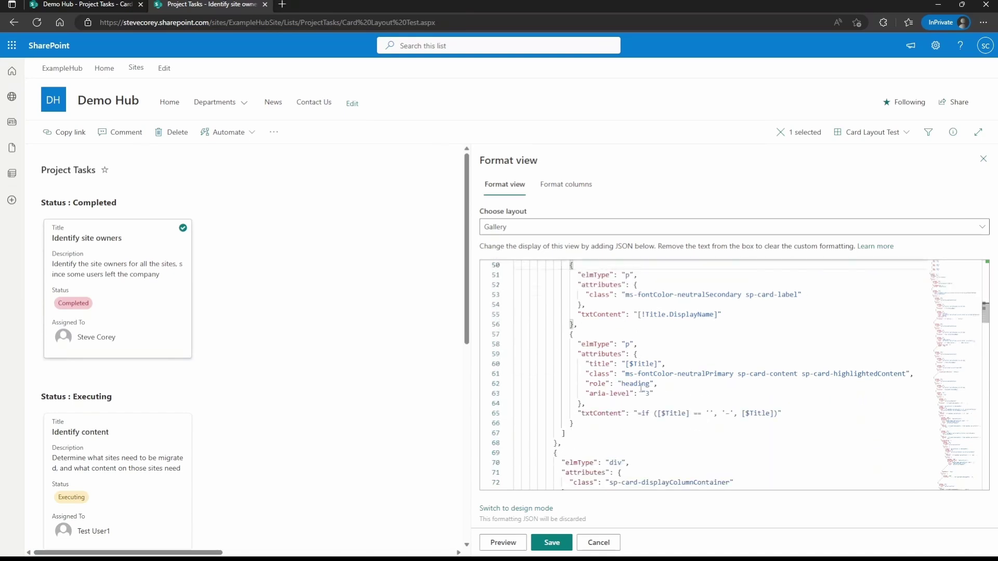
{"action": "scroll", "coordinate": [670, 366], "scroll_direction": "up", "scroll_amount": 1}
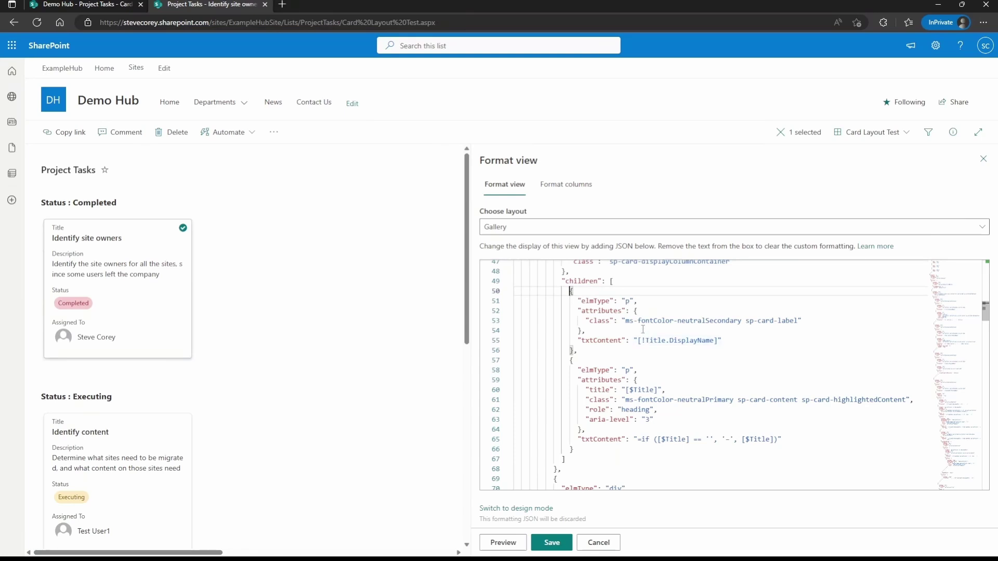
- Examine the txtContent if expression of the Title content paragraph, including its [$Title] column reference
{"action": "left_click_drag", "start_coordinate": [642, 441], "coordinate": [778, 440]}
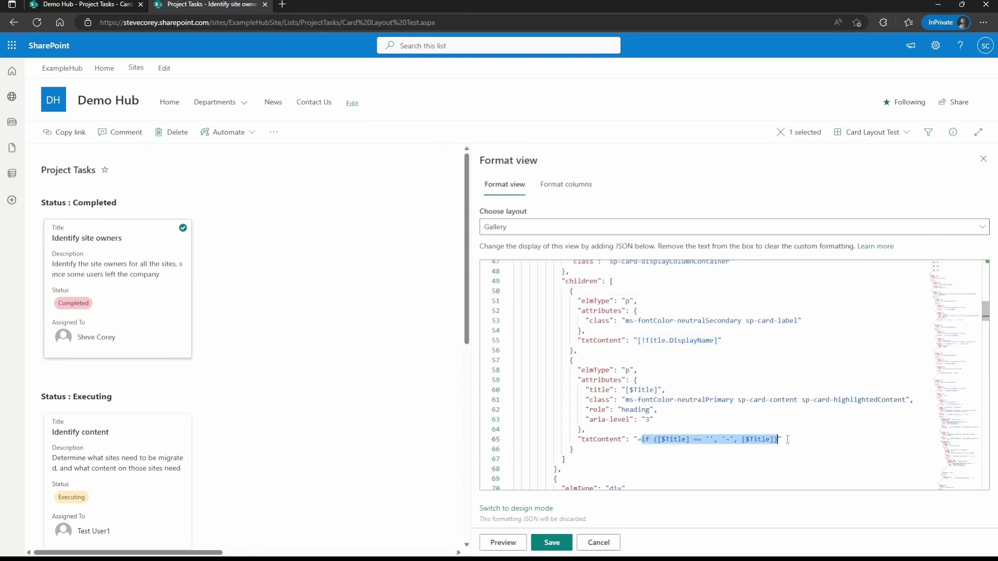
{"action": "left_click", "coordinate": [801, 438]}
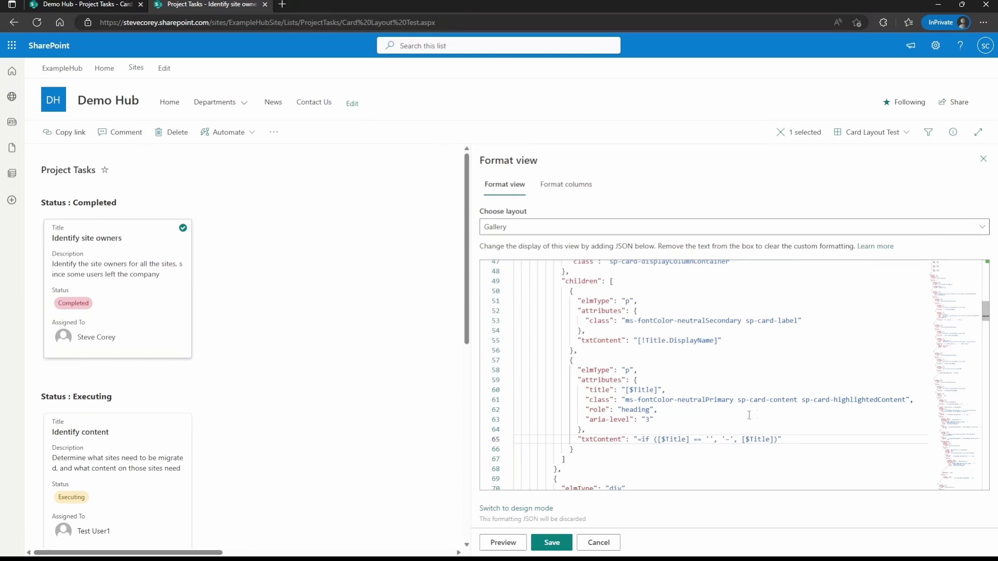
{"action": "left_click_drag", "start_coordinate": [630, 439], "coordinate": [790, 441]}
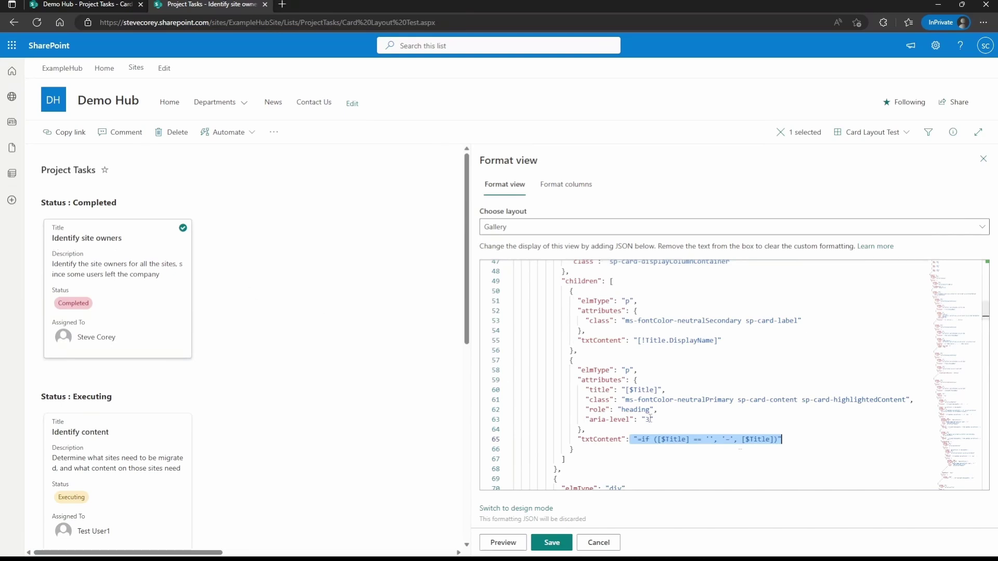
{"action": "double_click", "coordinate": [763, 439]}
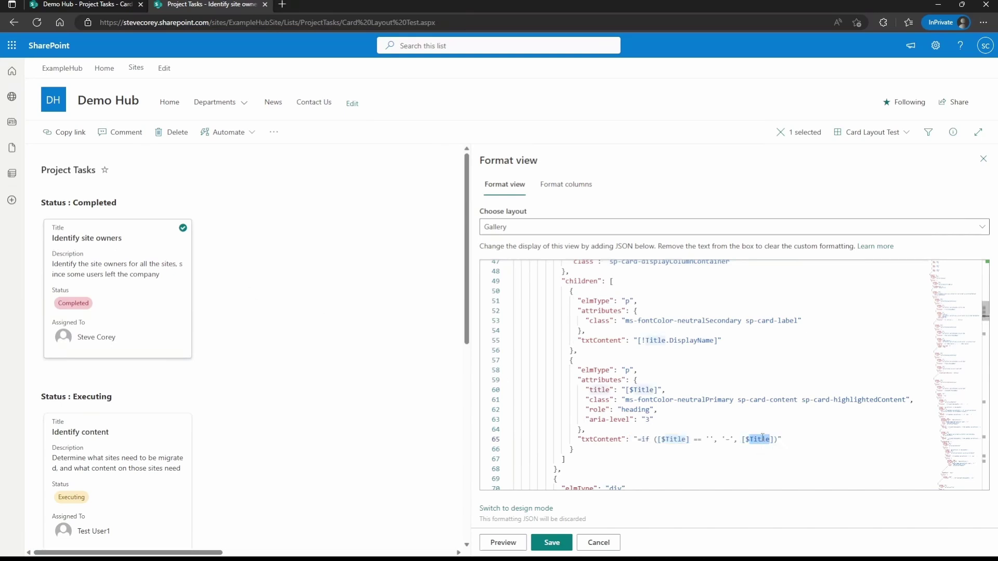
- Read through the Description and Status column blocks in the JSON, down to the Assigned To preview column container
{"action": "scroll", "coordinate": [745, 453], "scroll_direction": "down", "scroll_amount": 2}
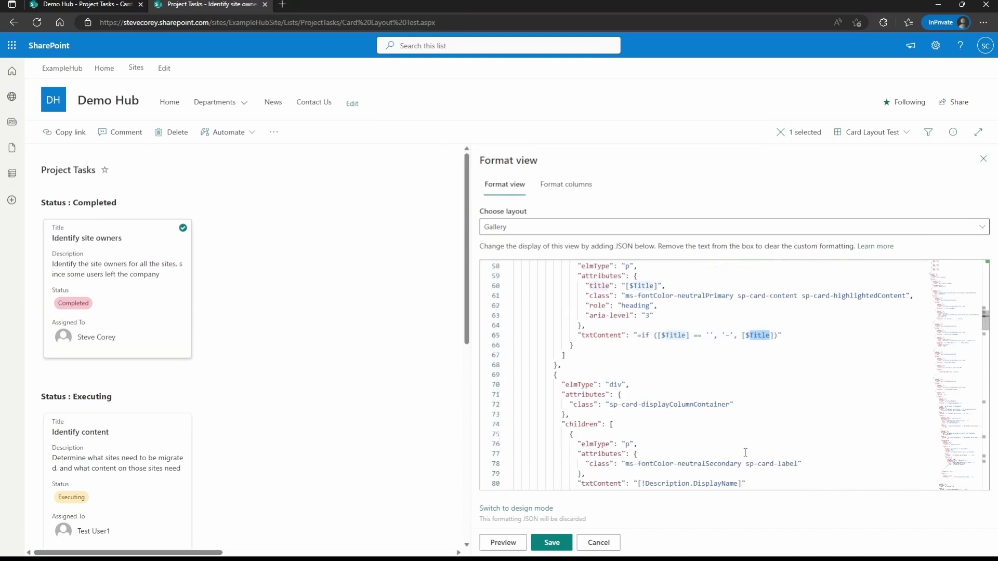
{"action": "scroll", "coordinate": [568, 353], "scroll_direction": "down", "scroll_amount": 1}
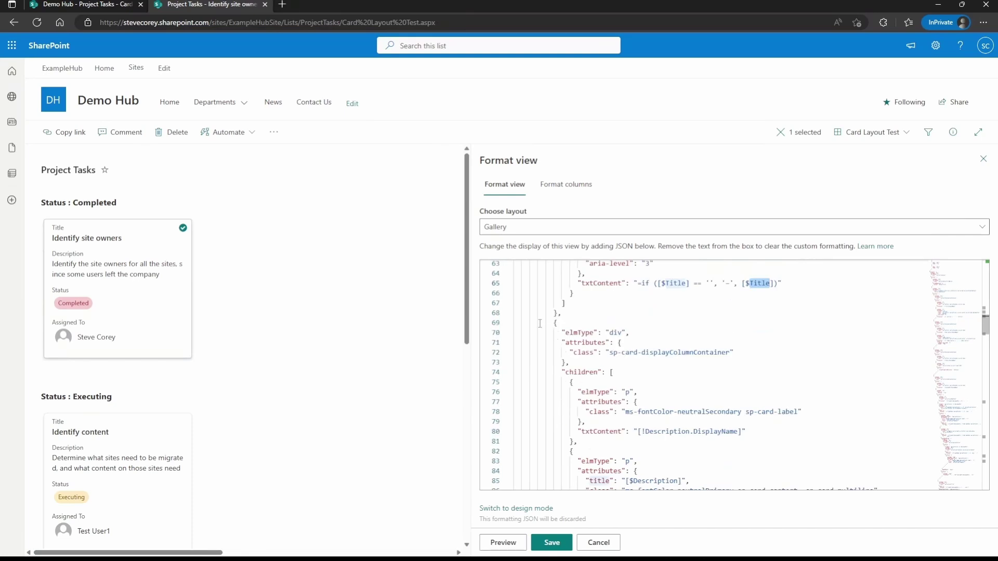
{"action": "left_click", "coordinate": [553, 323]}
{"action": "scroll", "coordinate": [669, 383], "scroll_direction": "down", "scroll_amount": 2}
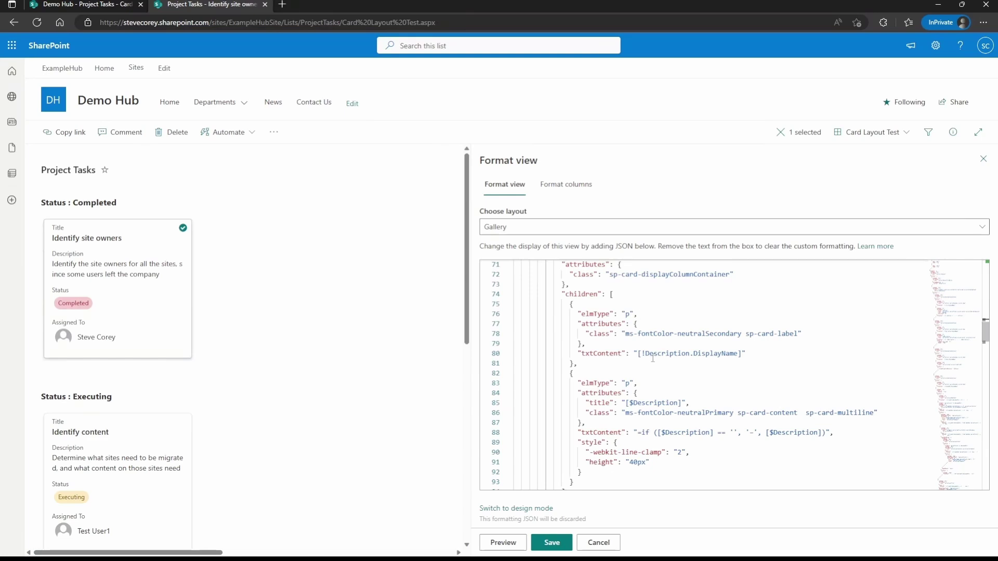
{"action": "scroll", "coordinate": [653, 359], "scroll_direction": "down", "scroll_amount": 6}
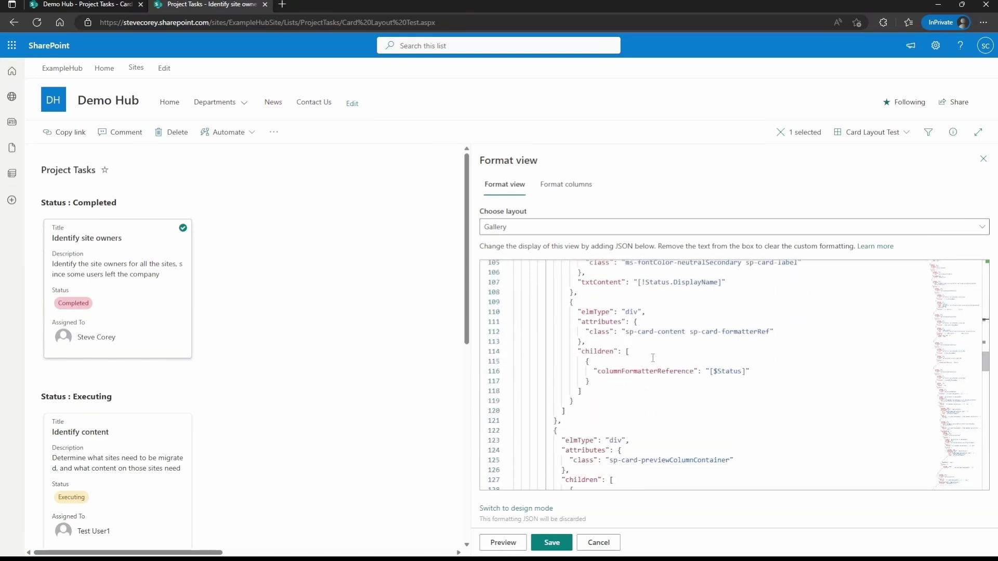
{"action": "scroll", "coordinate": [652, 358], "scroll_direction": "down", "scroll_amount": 3}
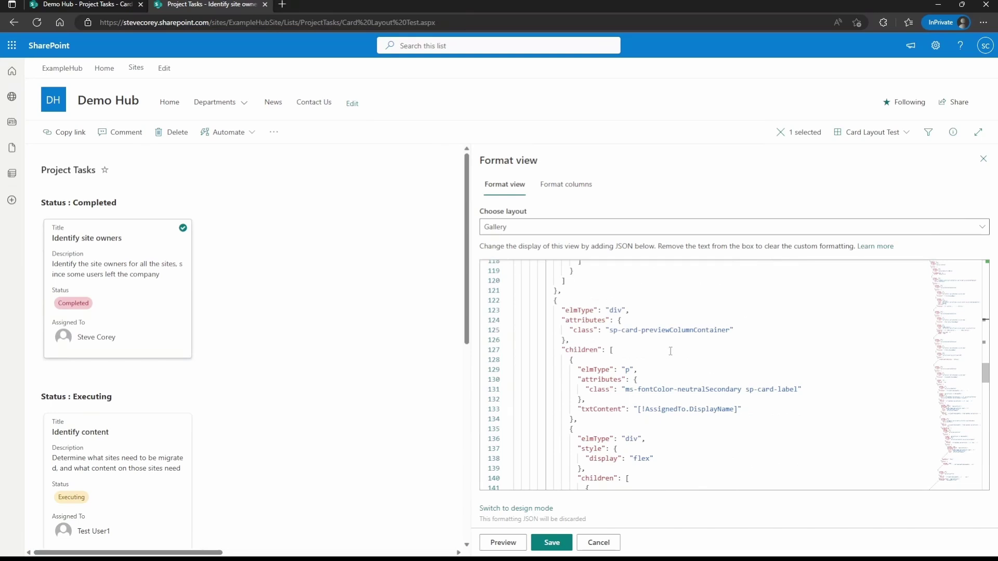
- Examine the Assigned To block's elmType values, and return to commandBarProps at the start of the JSON
{"action": "double_click", "coordinate": [582, 310]}
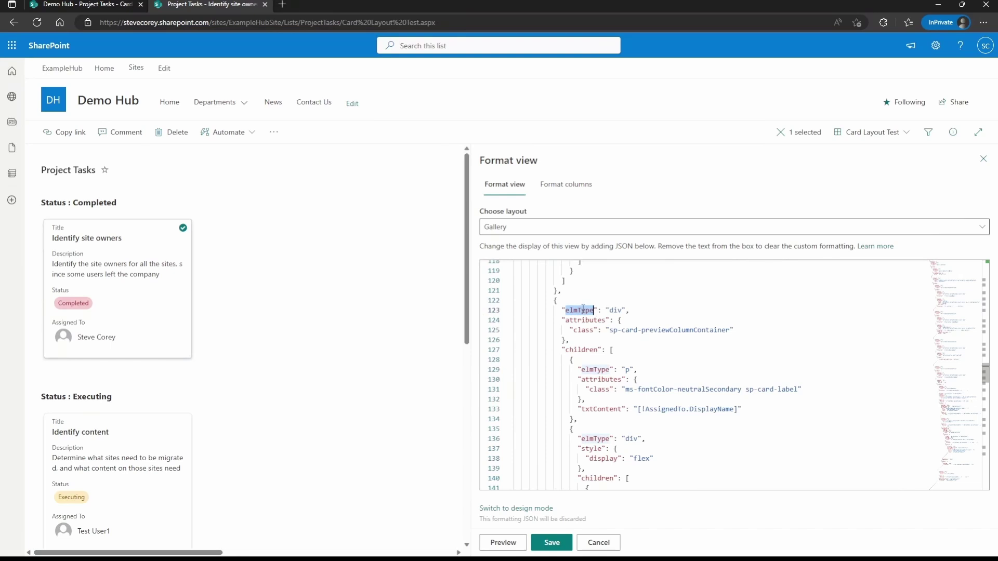
{"action": "left_click", "coordinate": [640, 313]}
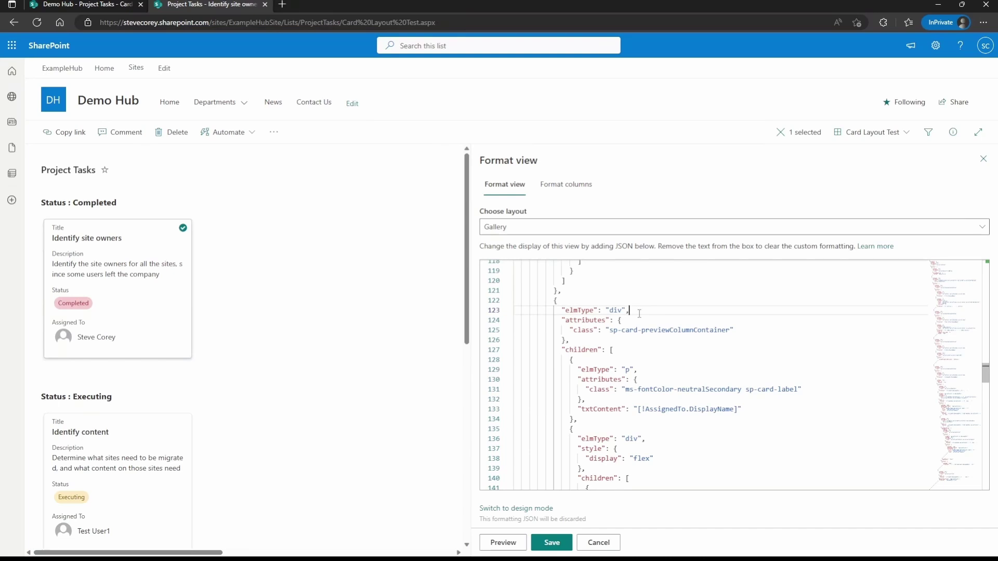
{"action": "left_click", "coordinate": [627, 370]}
{"action": "left_click_drag", "start_coordinate": [973, 376], "coordinate": [987, 266]}
{"action": "left_click", "coordinate": [757, 322]}
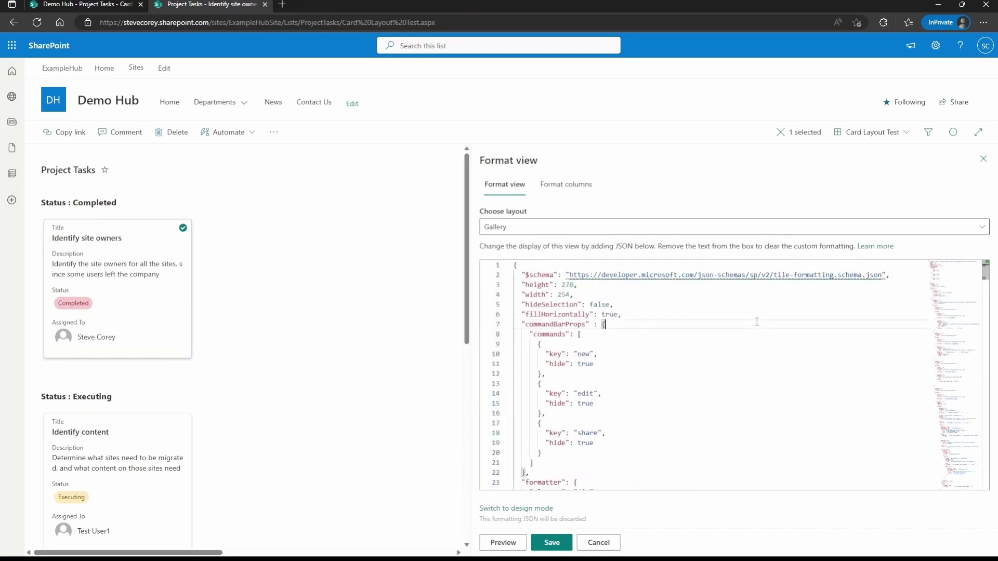